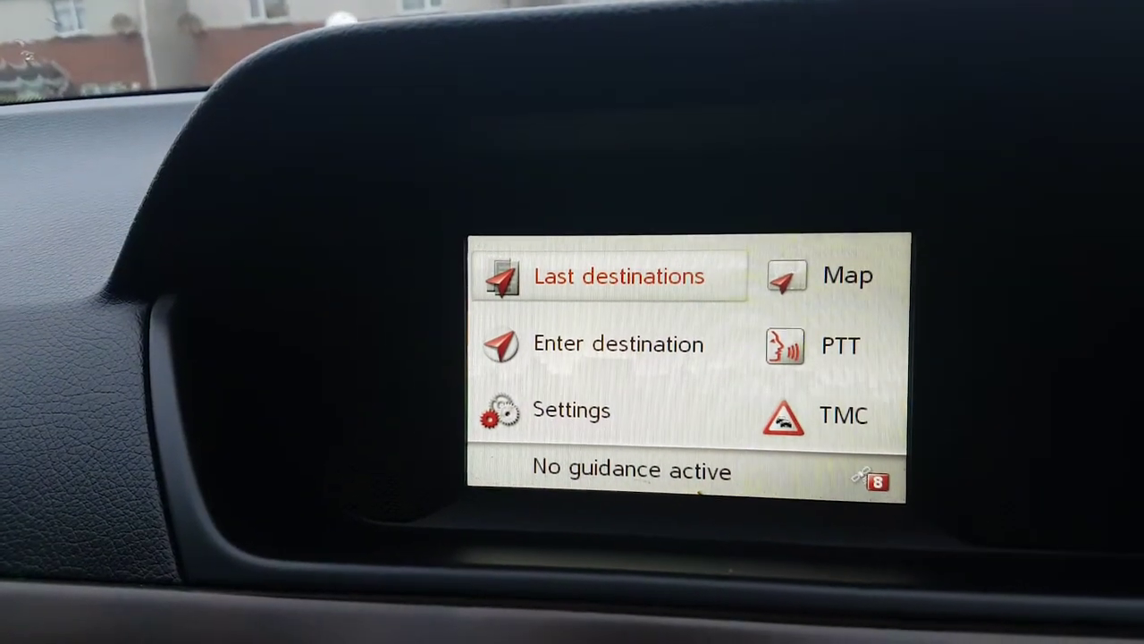
# Go through Settings > System settings to the Information screen showing version 3.0.18 (14/19/00).
pyautogui.press('Down')
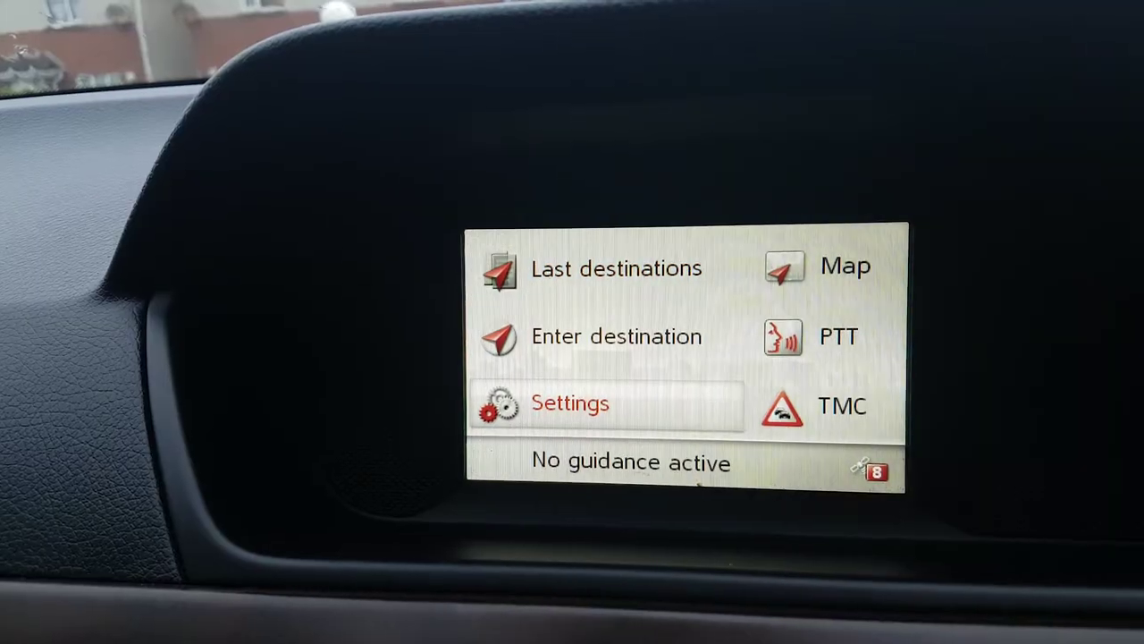
pyautogui.press('Return')
pyautogui.press('Down')
pyautogui.press('Down')
pyautogui.press('Down')
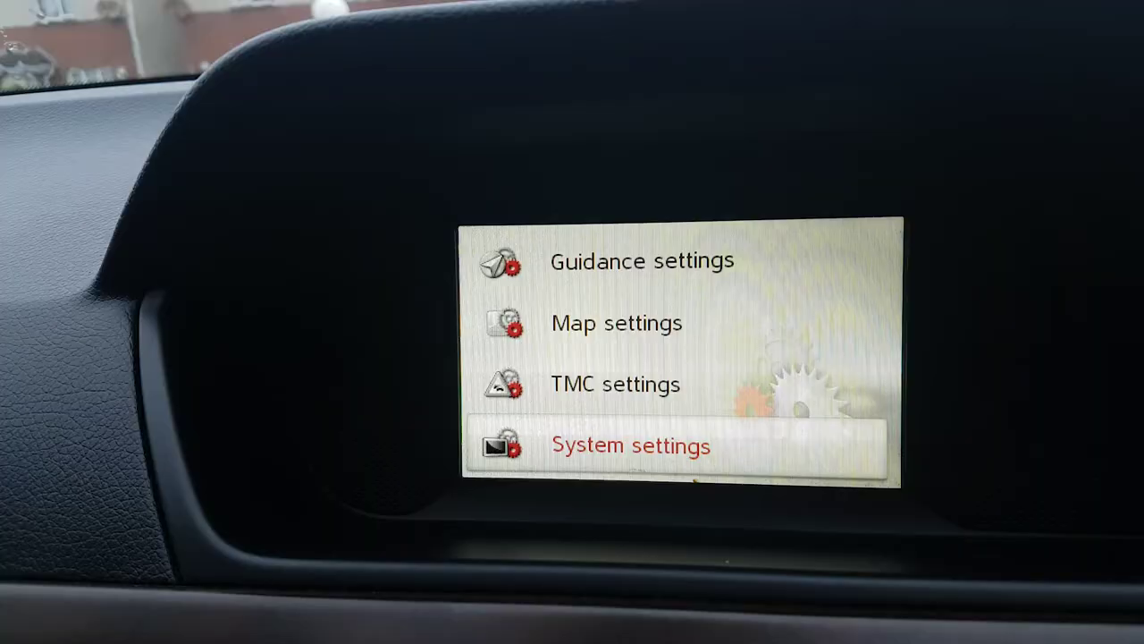
pyautogui.press('Return')
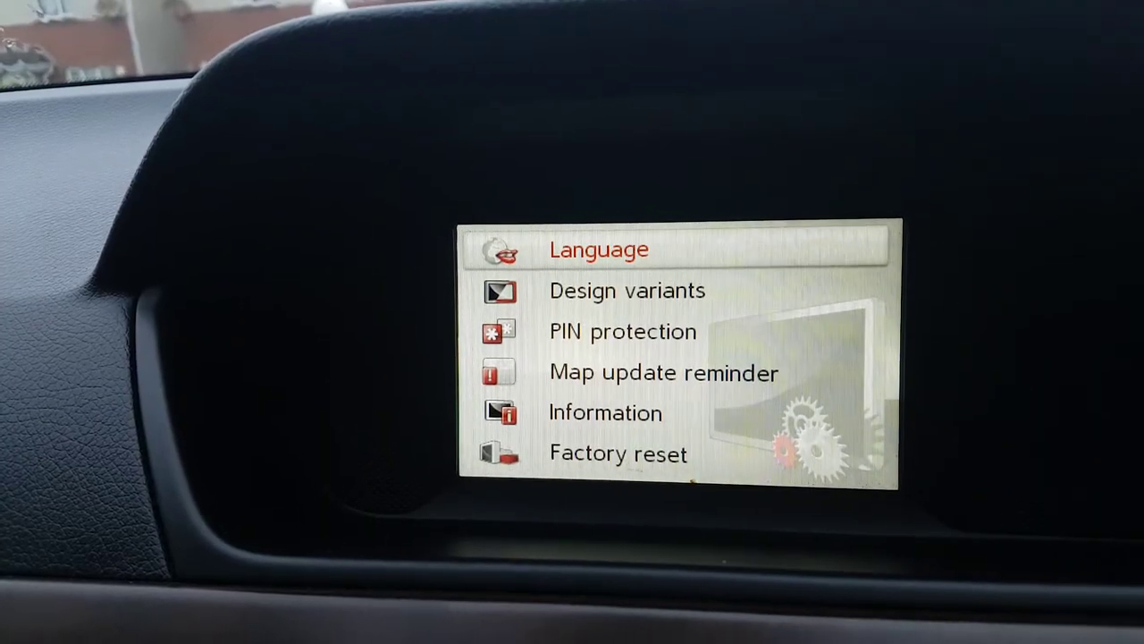
pyautogui.press('Down')
pyautogui.press('Down')
pyautogui.press('Down')
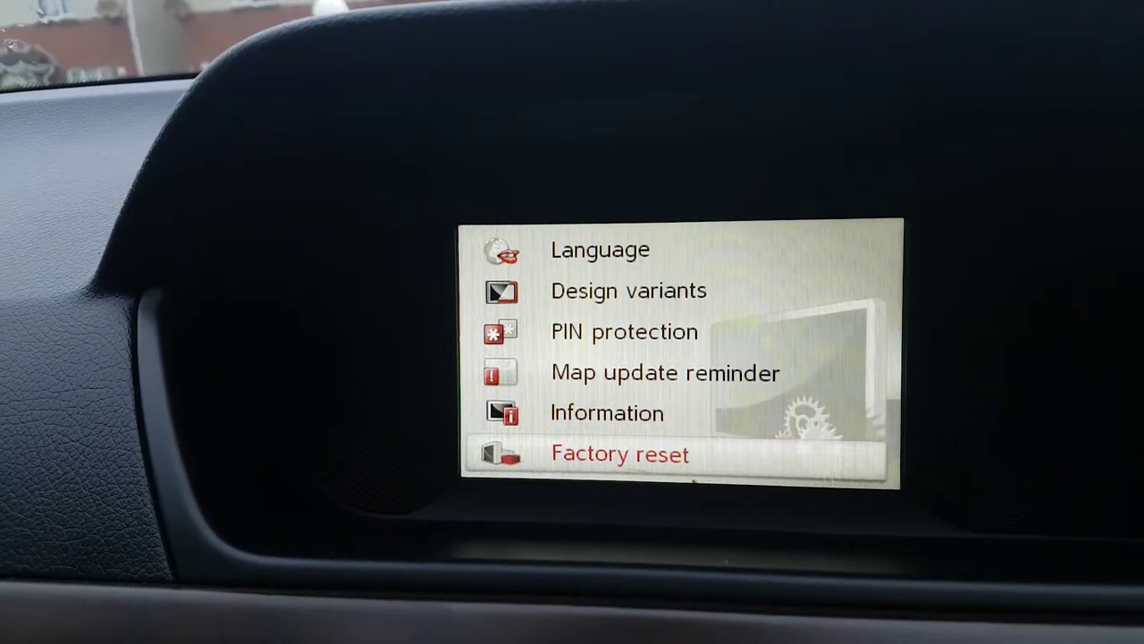
pyautogui.press('Up')
pyautogui.press('Up')
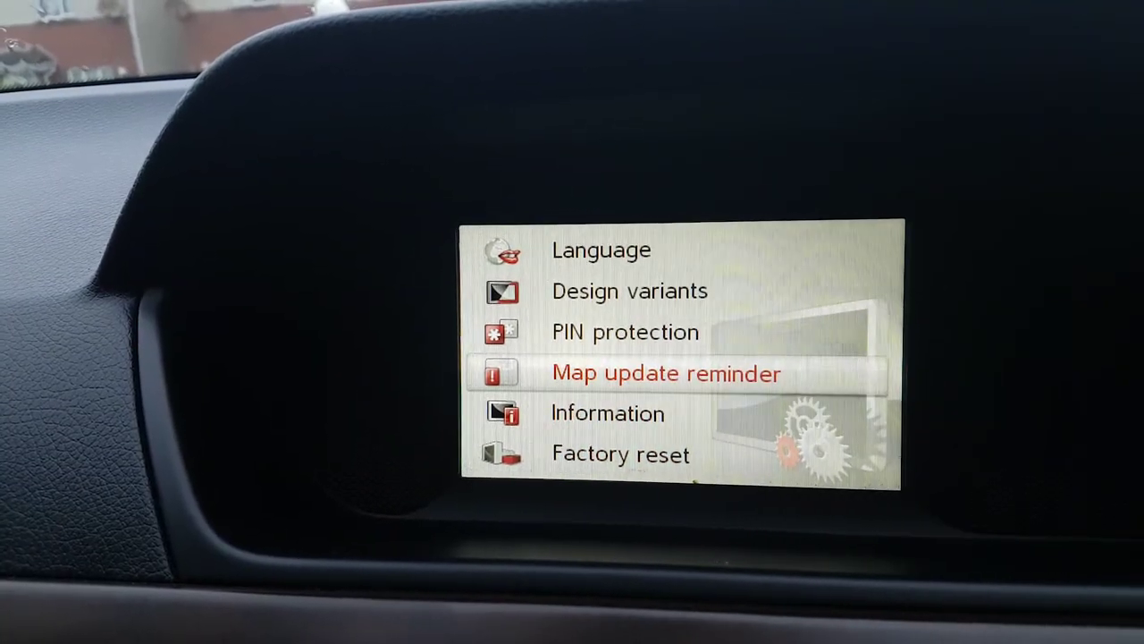
pyautogui.press('Down')
pyautogui.press('Return')
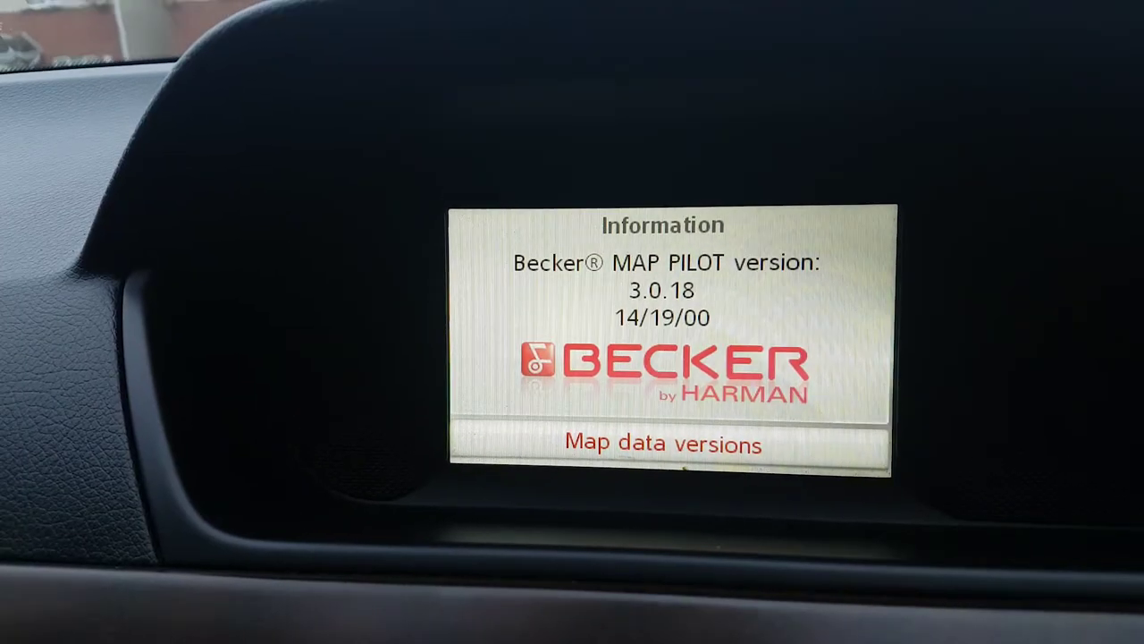
# Scroll the map data versions list to confirm every country shows NAVTEQ 2017/Q4, then back out.
pyautogui.press('Down')
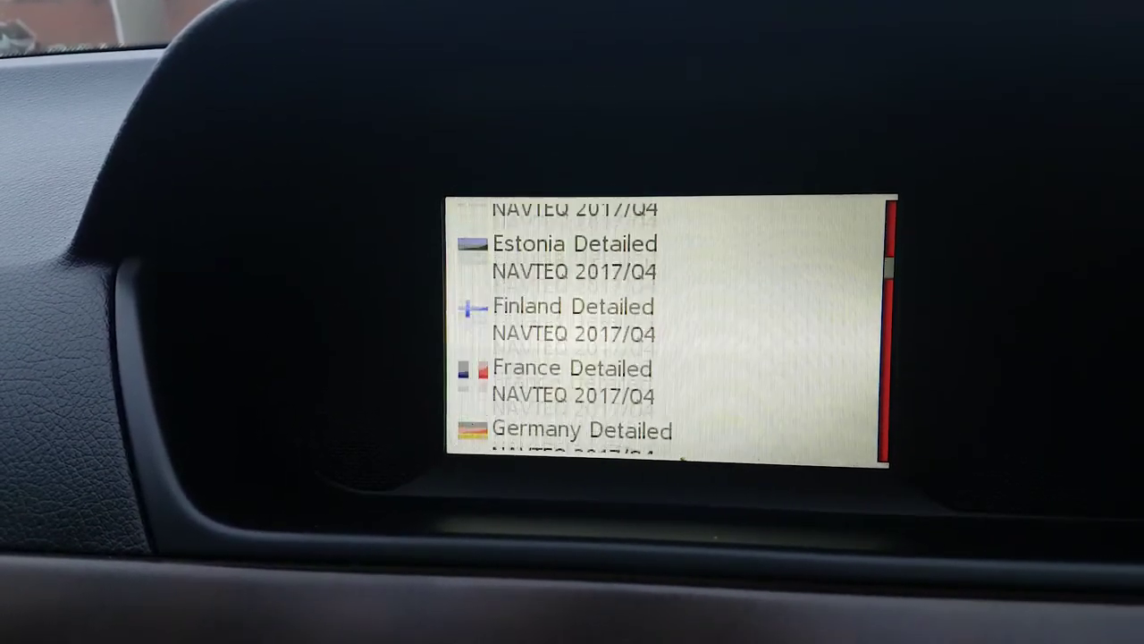
pyautogui.scroll(-1, 666, 331)
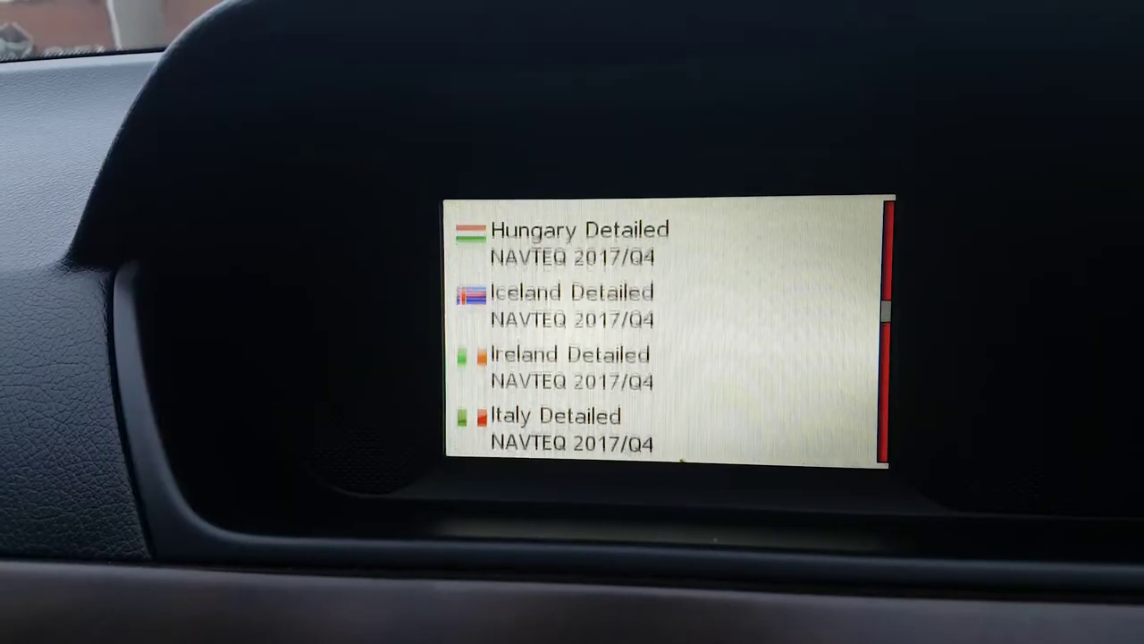
pyautogui.scroll(-2, 666, 330)
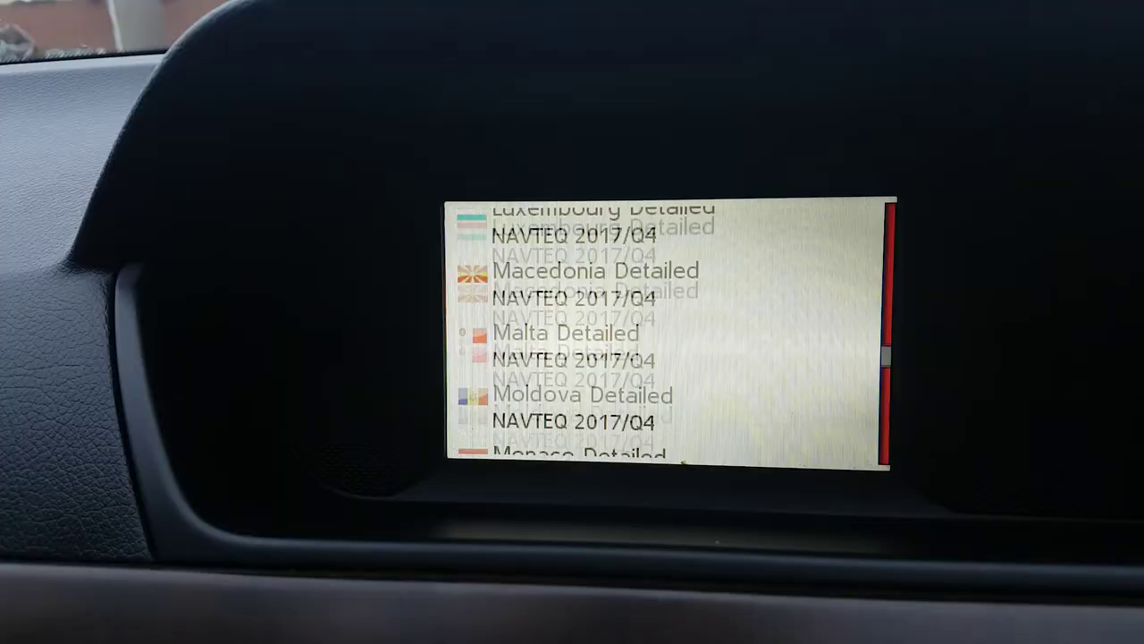
pyautogui.scroll(-1, 666, 331)
pyautogui.scroll(-2, 666, 331)
pyautogui.scroll(-2, 666, 331)
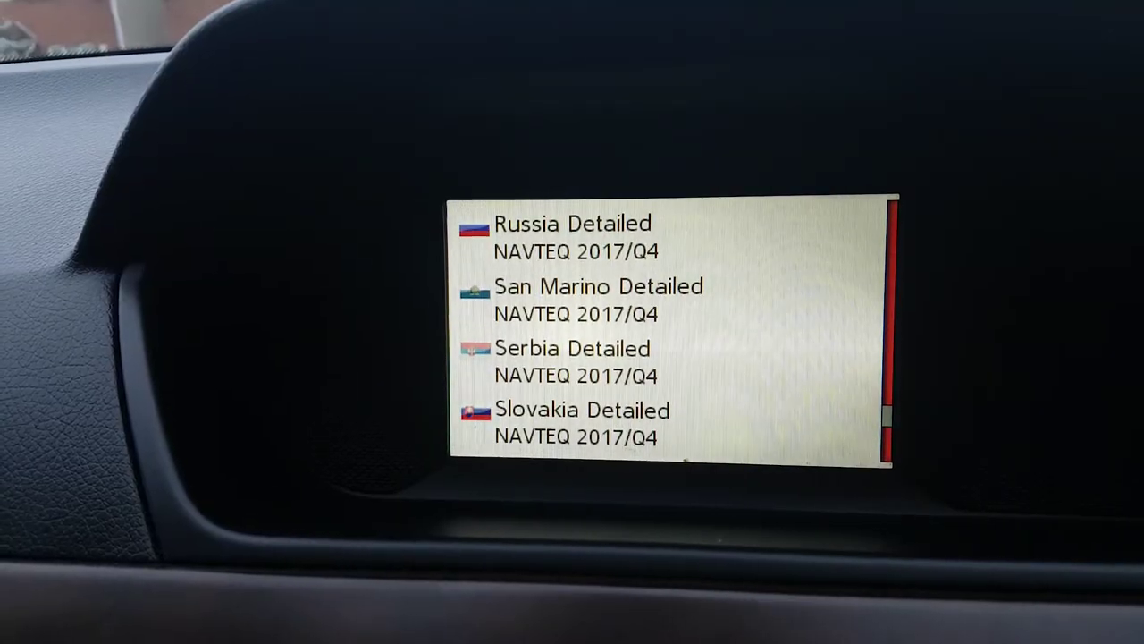
pyautogui.scroll(-2, 666, 330)
pyautogui.scroll(-2, 666, 331)
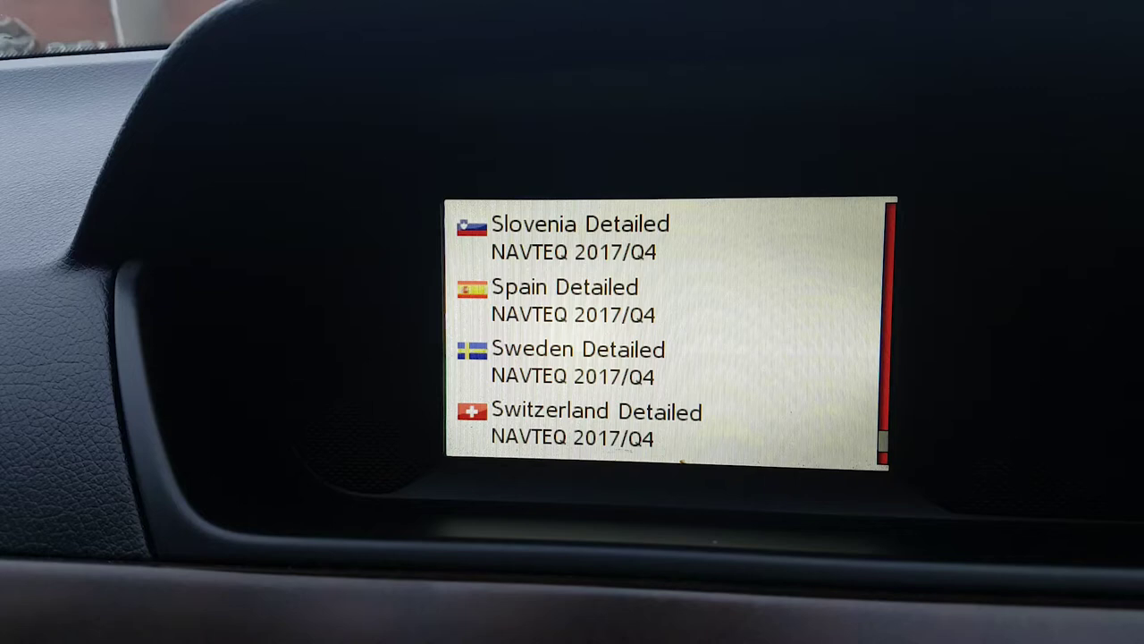
pyautogui.press('Escape')
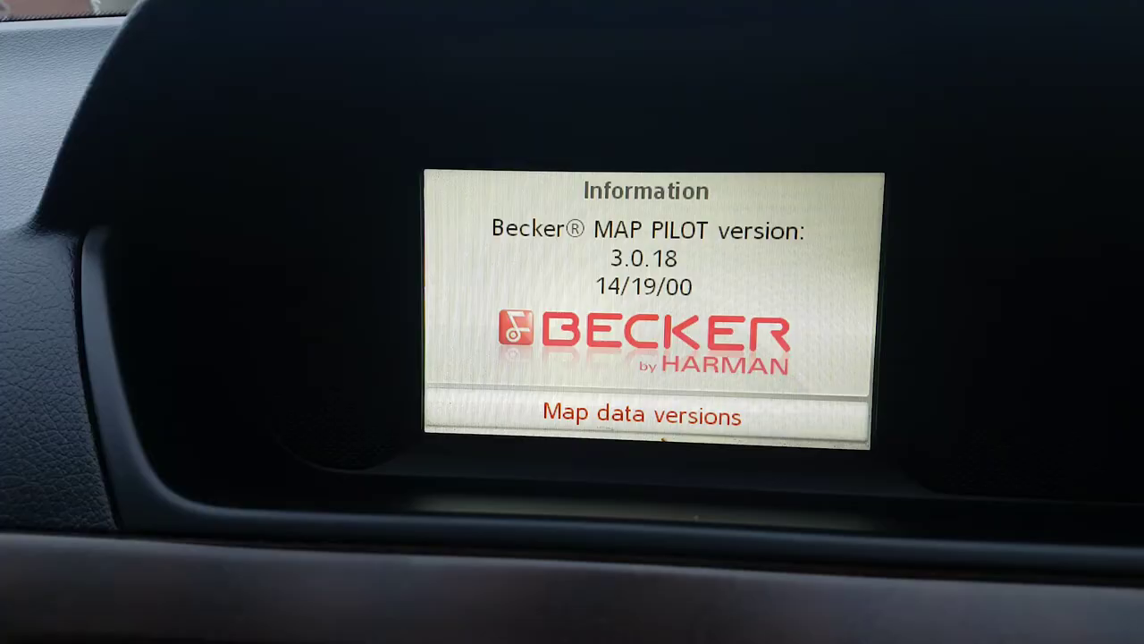
# Back out of the head unit's Information screen to the system settings list.
pyautogui.press('Escape')
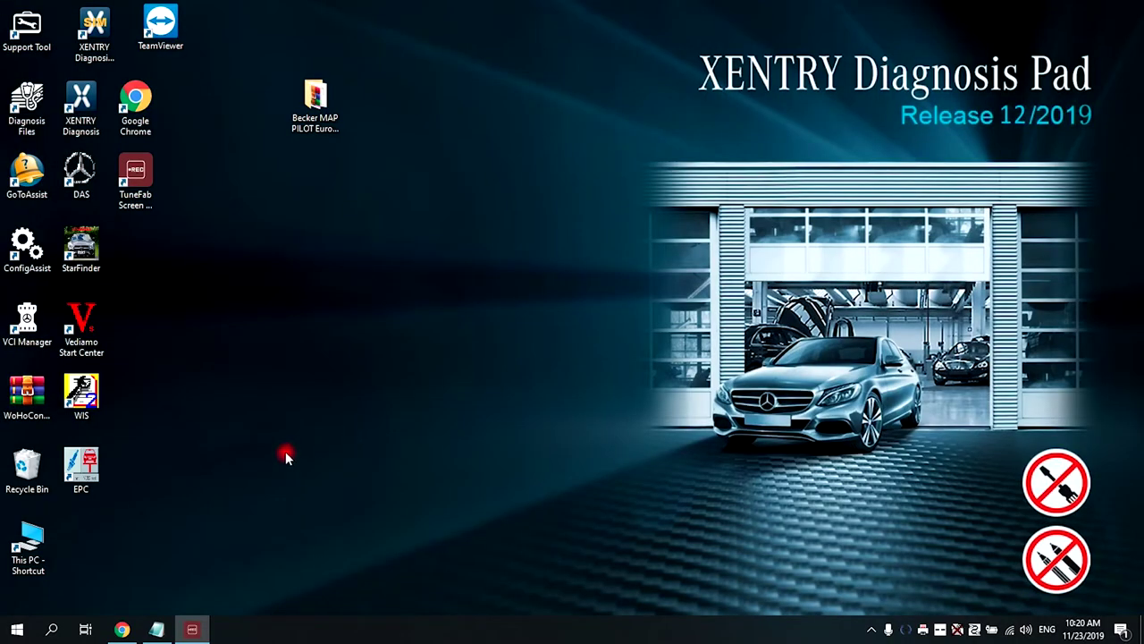
# Read the forum thread's update instructions in Chrome, close it, and open the Becker MAP PILOT package folder.
pyautogui.click(122, 632)
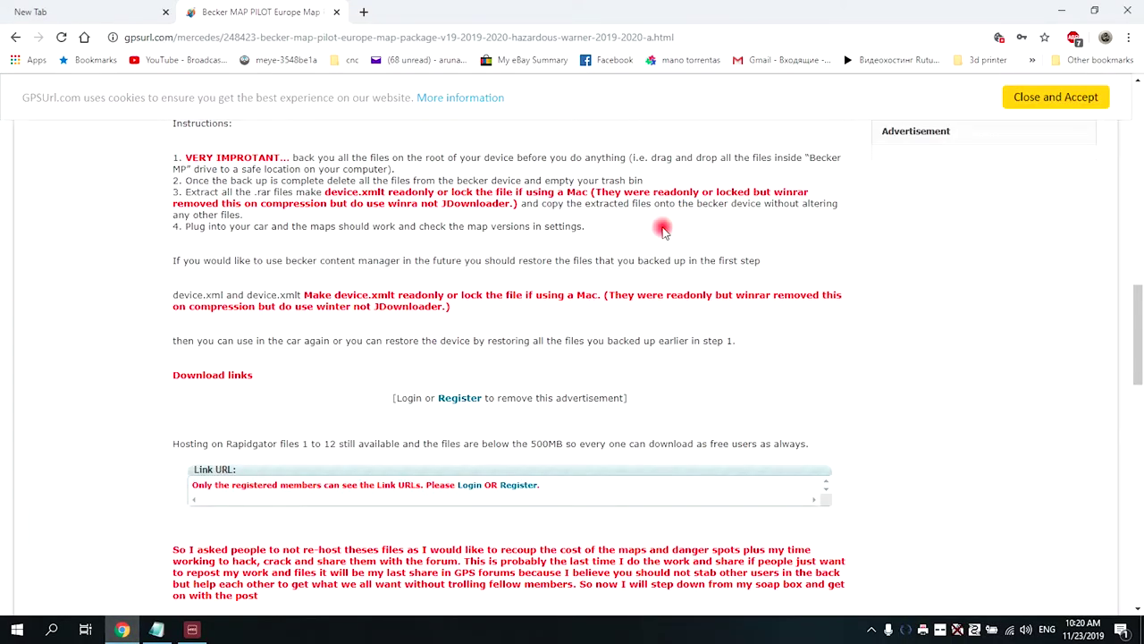
pyautogui.moveTo(1139, 312)
pyautogui.mouseDown()
pyautogui.moveTo(1139, 152)
pyautogui.moveTo(1139, 166)
pyautogui.mouseUp()
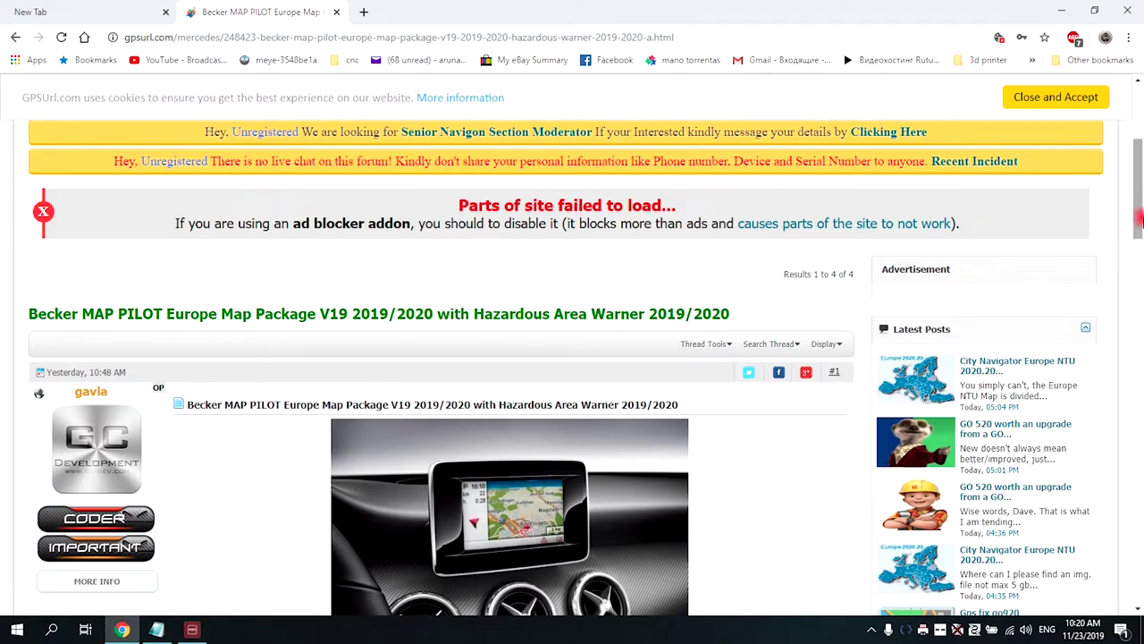
pyautogui.moveTo(1139, 208); pyautogui.dragTo(1139, 154)
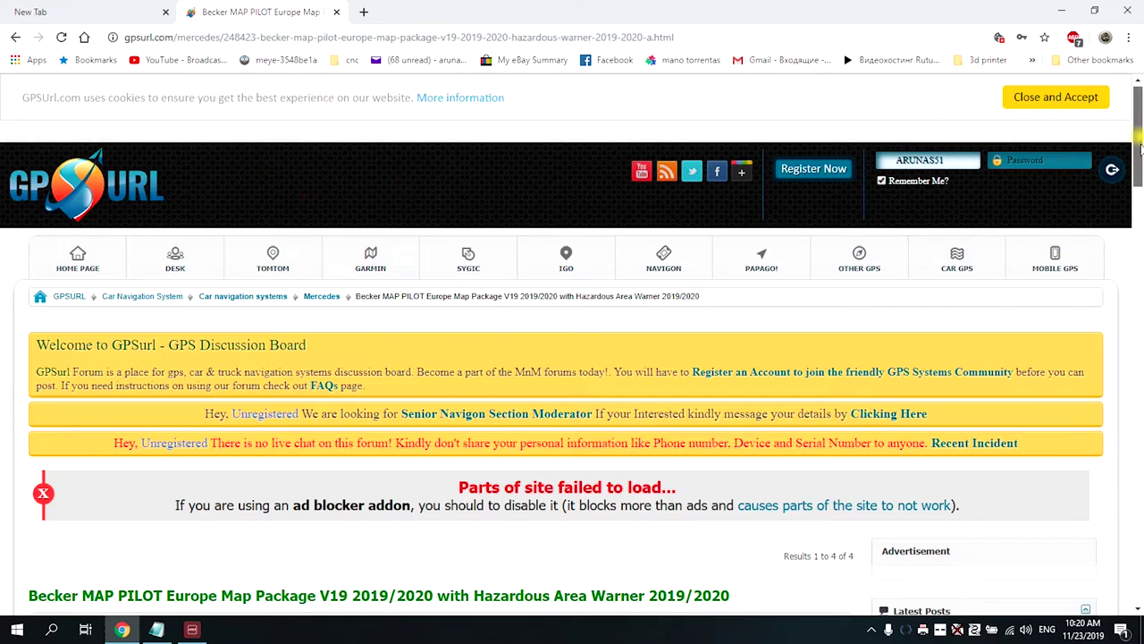
pyautogui.moveTo(1139, 139); pyautogui.dragTo(1141, 331)
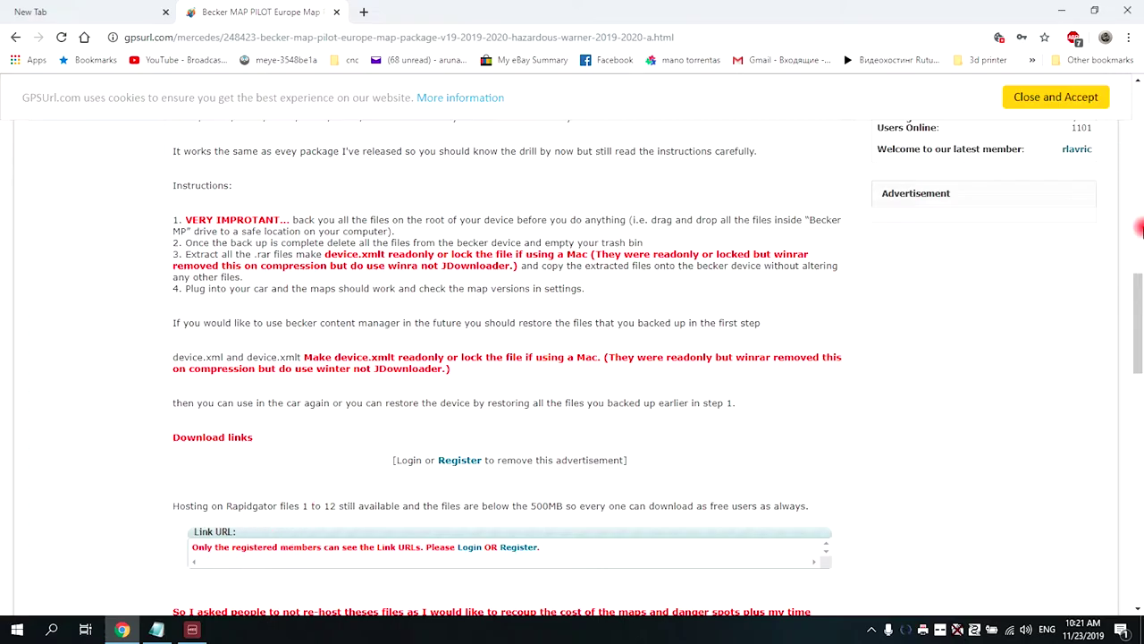
pyautogui.moveTo(1141, 305); pyautogui.dragTo(1141, 329)
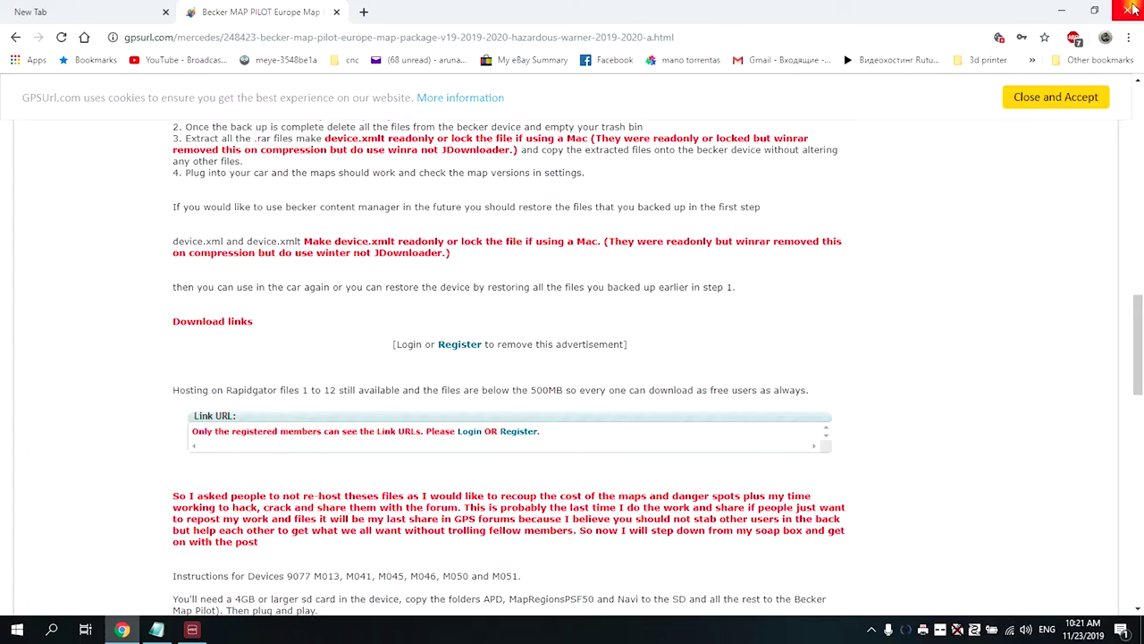
pyautogui.click(1133, 9)
pyautogui.doubleClick(320, 96)
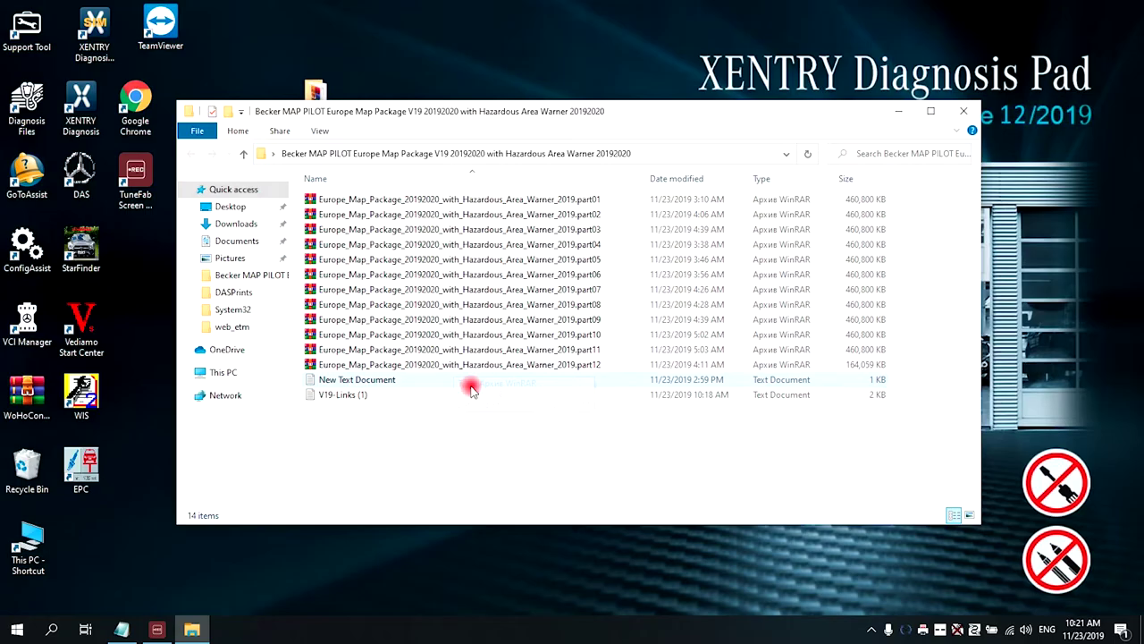
# Extract part01 to Europe_Map_Package and copy the archive password from the V19-Links file.
pyautogui.rightClick(591, 200)
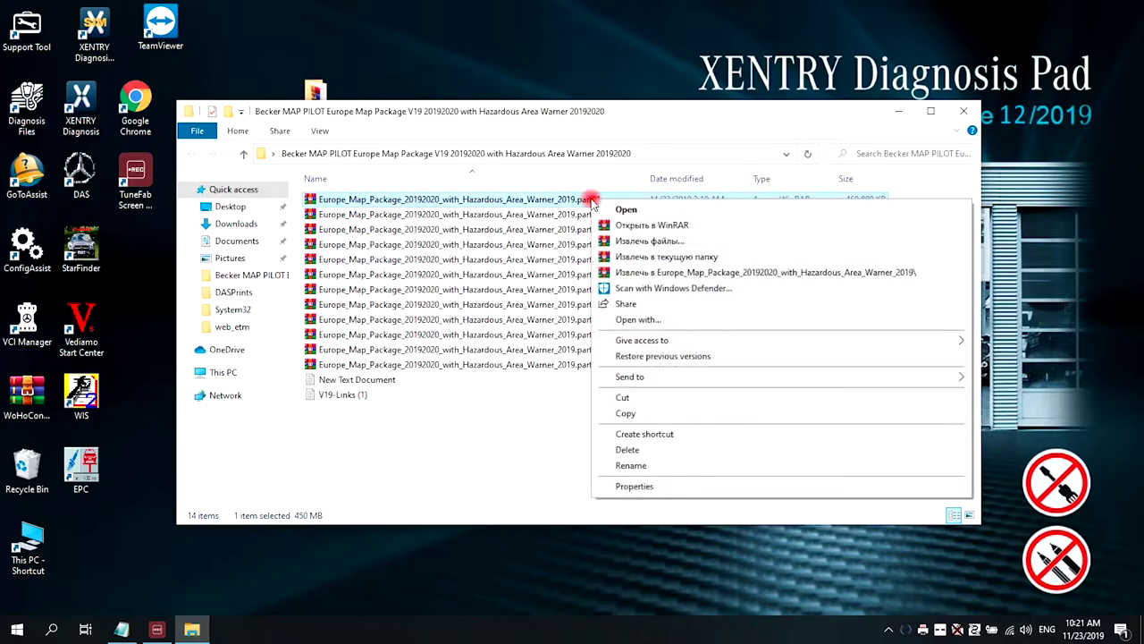
pyautogui.click(672, 273)
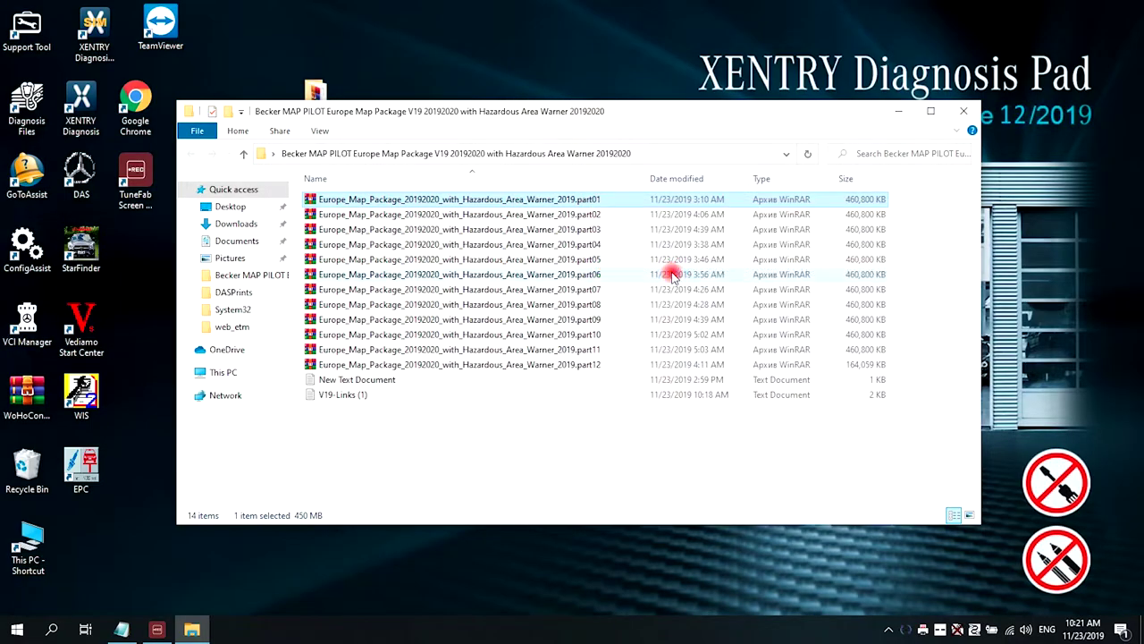
pyautogui.doubleClick(348, 392)
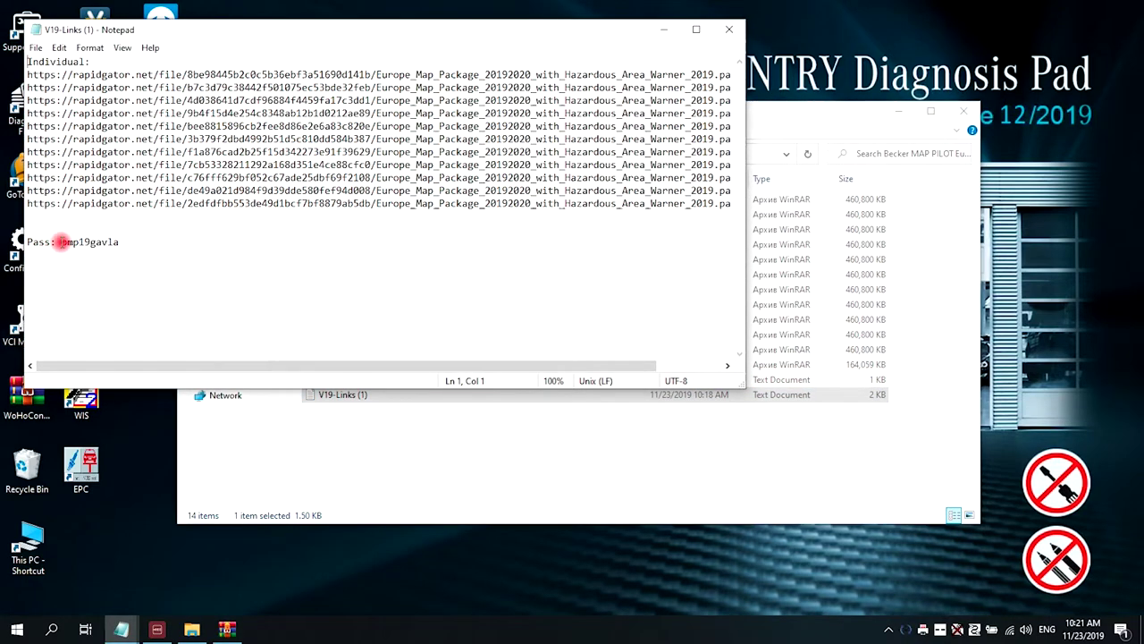
pyautogui.rightClick(113, 241)
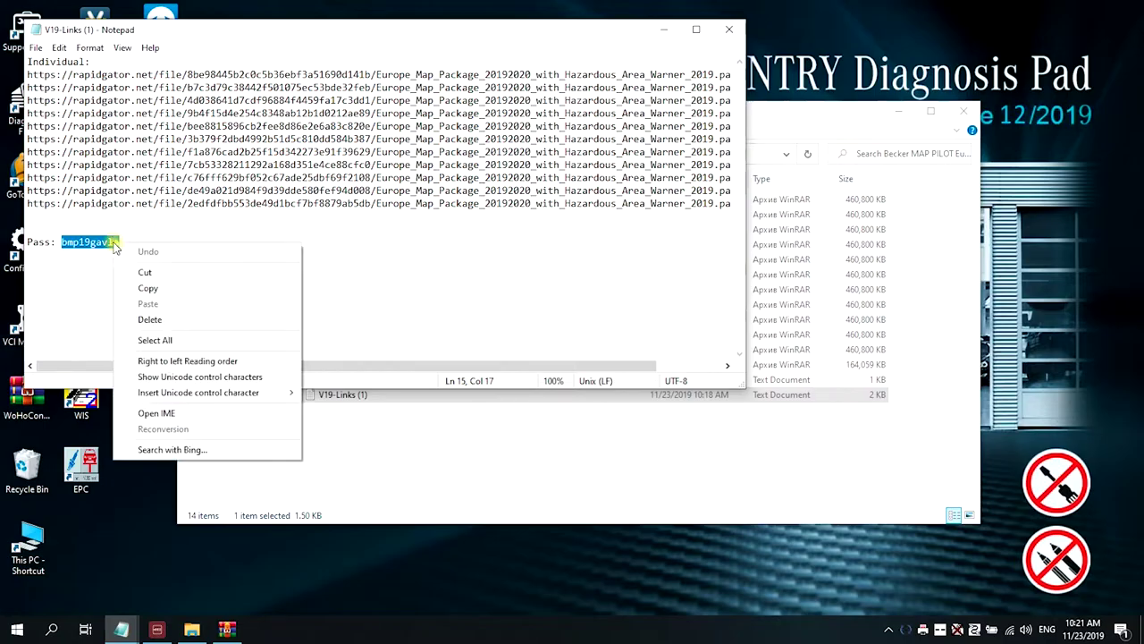
pyautogui.click(147, 288)
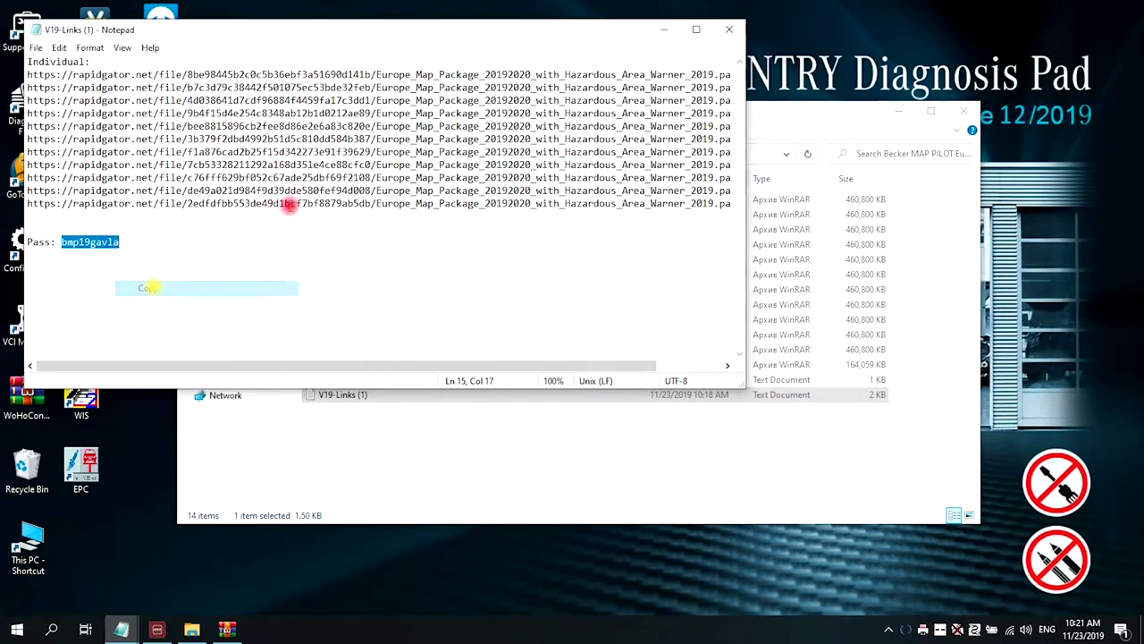
# Paste the copied password into WinRAR's password prompt and confirm to start extraction.
pyautogui.click(666, 27)
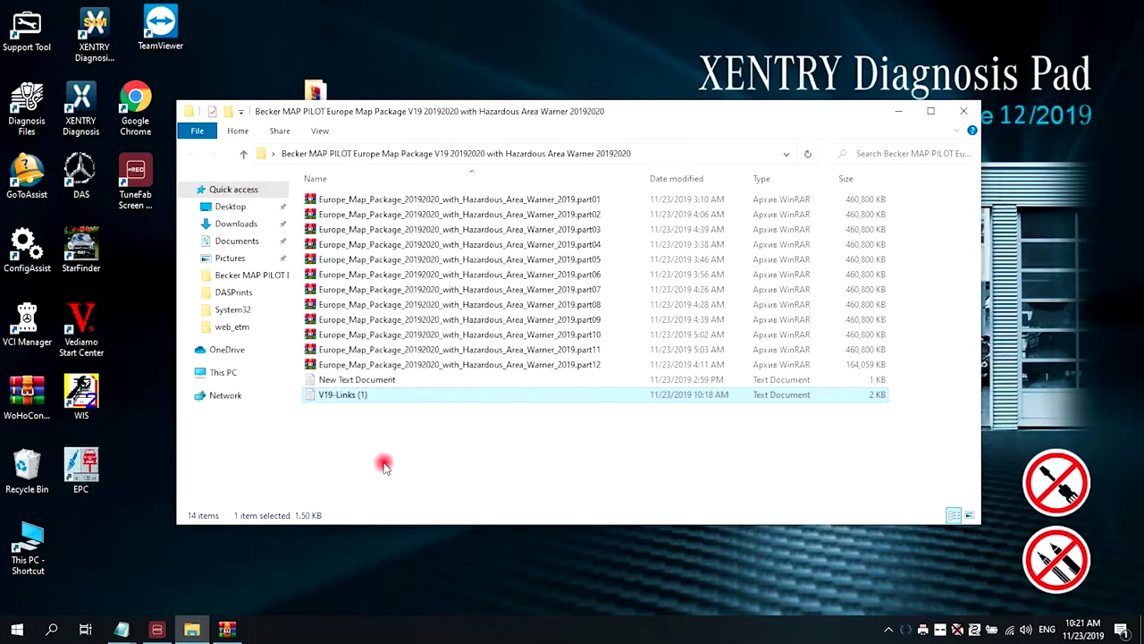
pyautogui.click(899, 117)
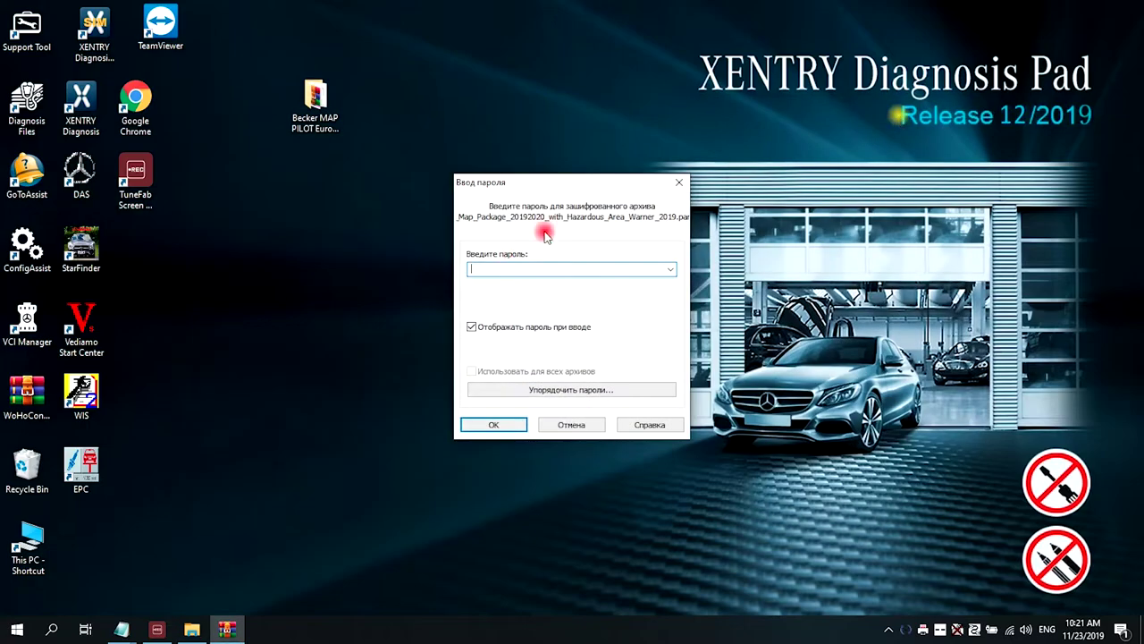
pyautogui.rightClick(510, 268)
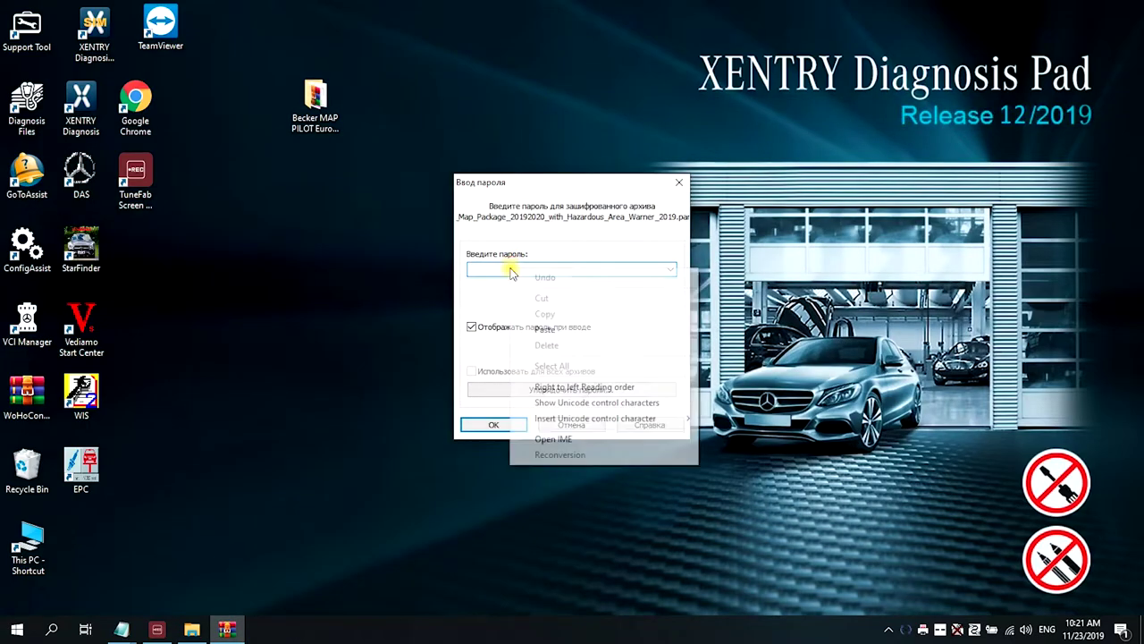
pyautogui.click(545, 327)
pyautogui.click(505, 423)
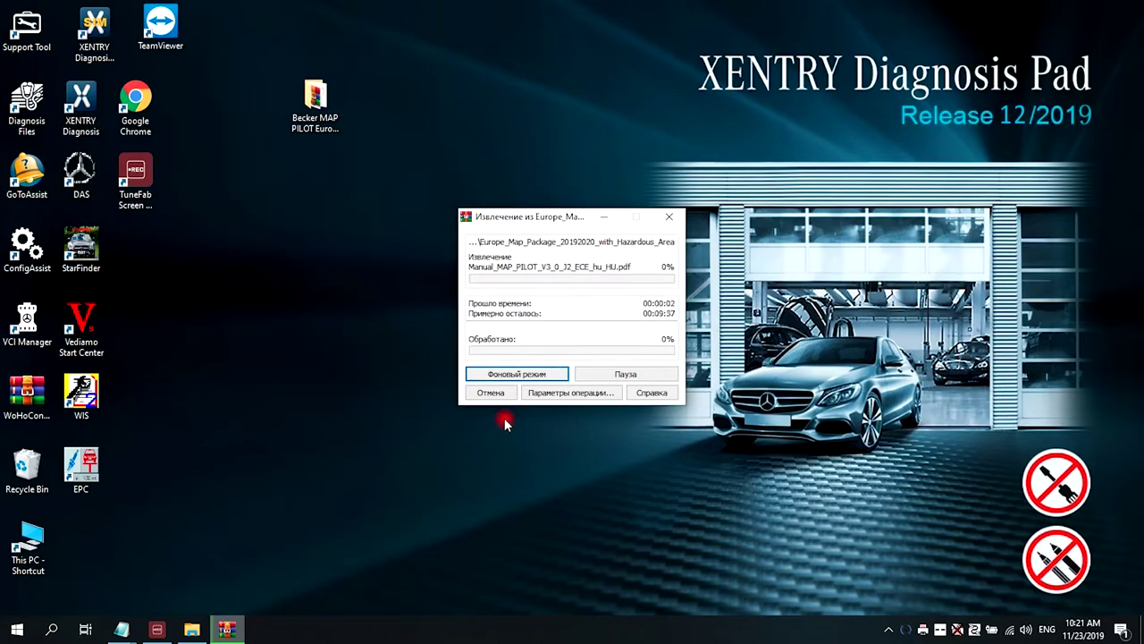
pyautogui.moveTo(226, 630)
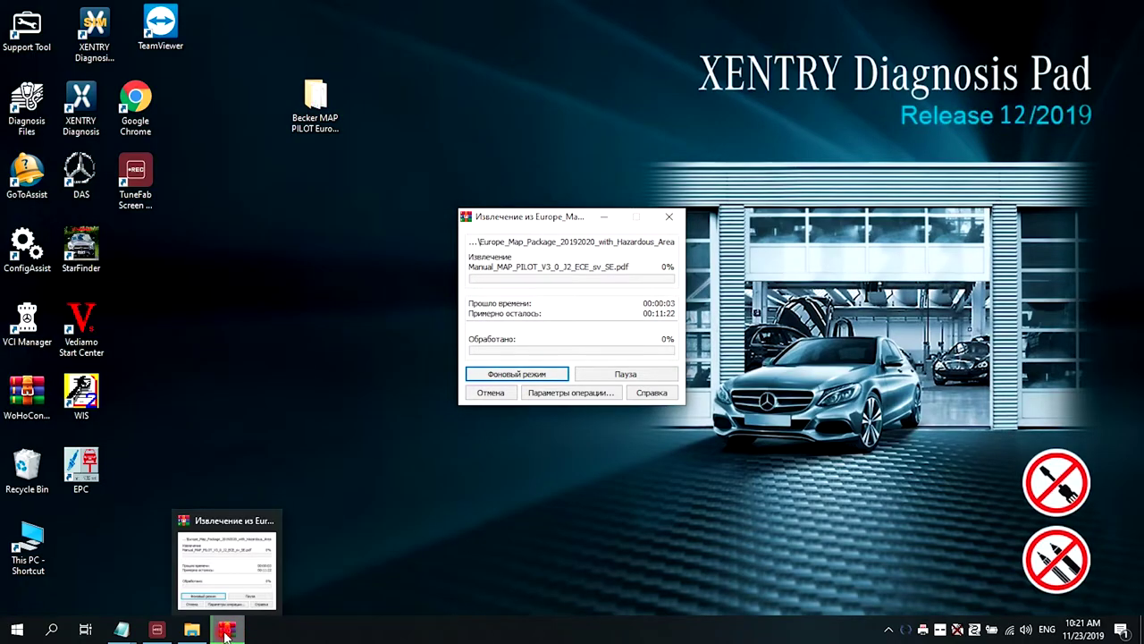
# Rearrange the package folder and extraction progress windows while the extraction runs to completion.
pyautogui.click(192, 631)
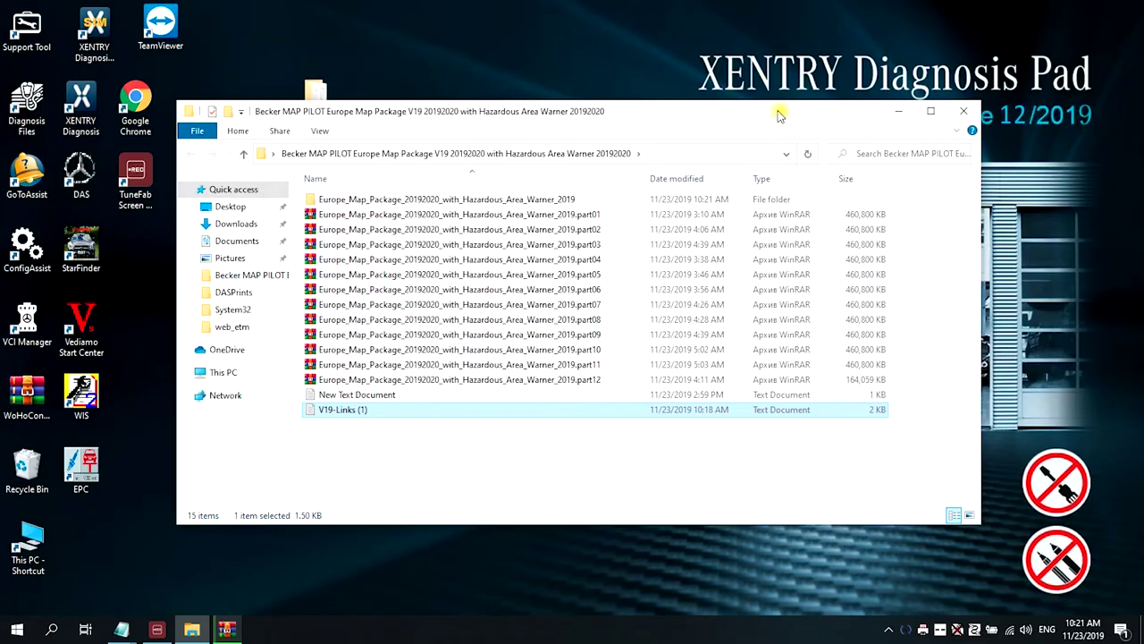
pyautogui.moveTo(778, 114); pyautogui.dragTo(577, 360)
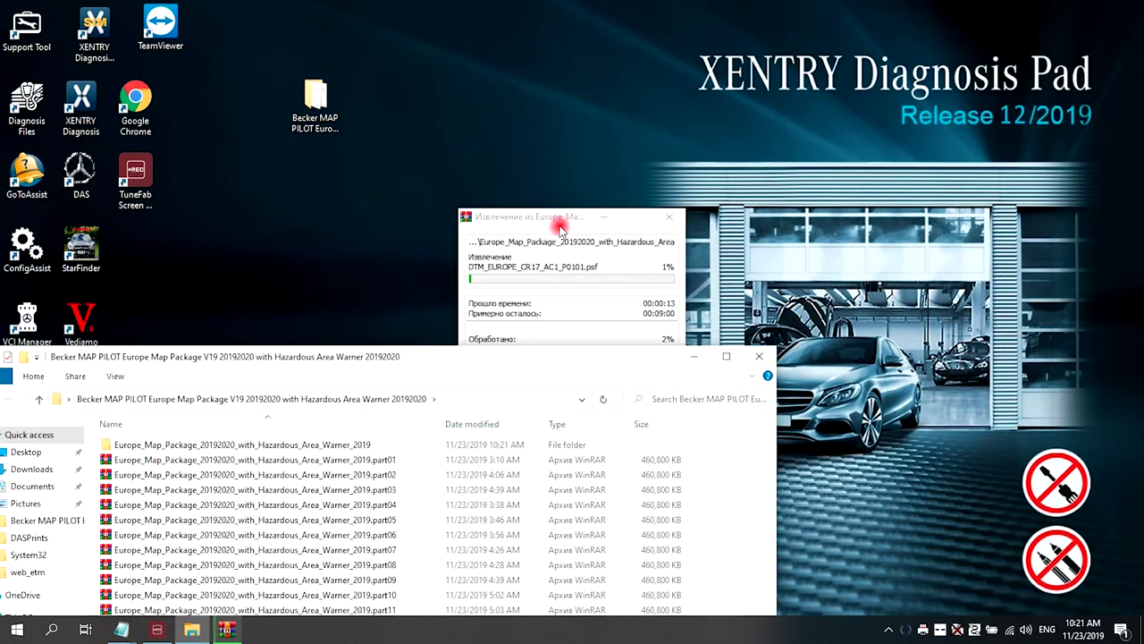
pyautogui.moveTo(560, 229); pyautogui.dragTo(901, 74)
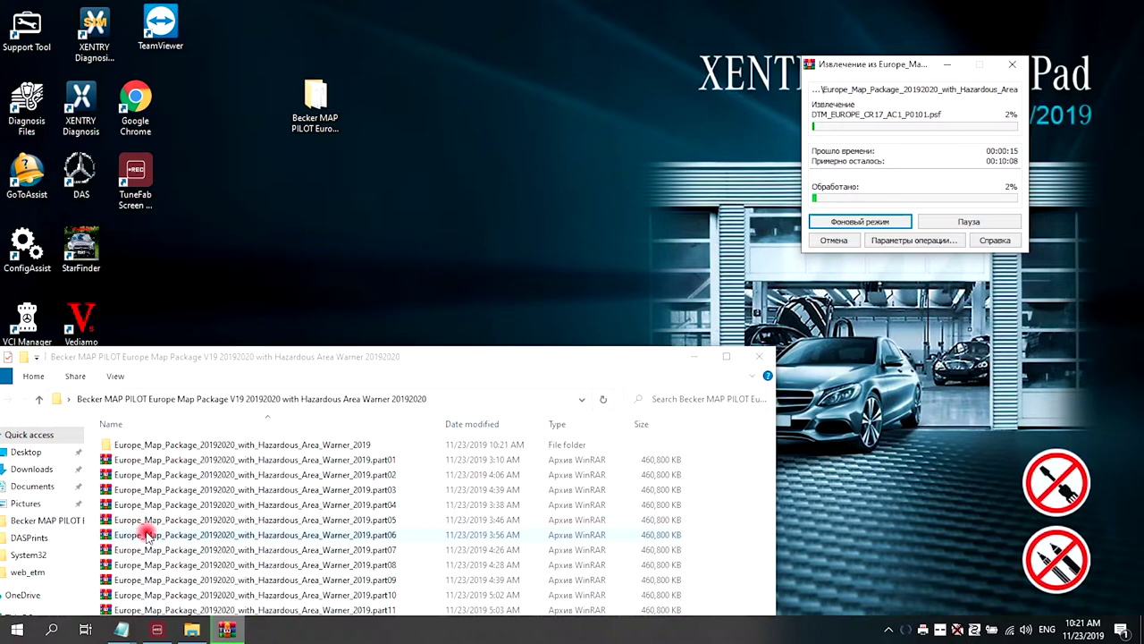
pyautogui.click(308, 376)
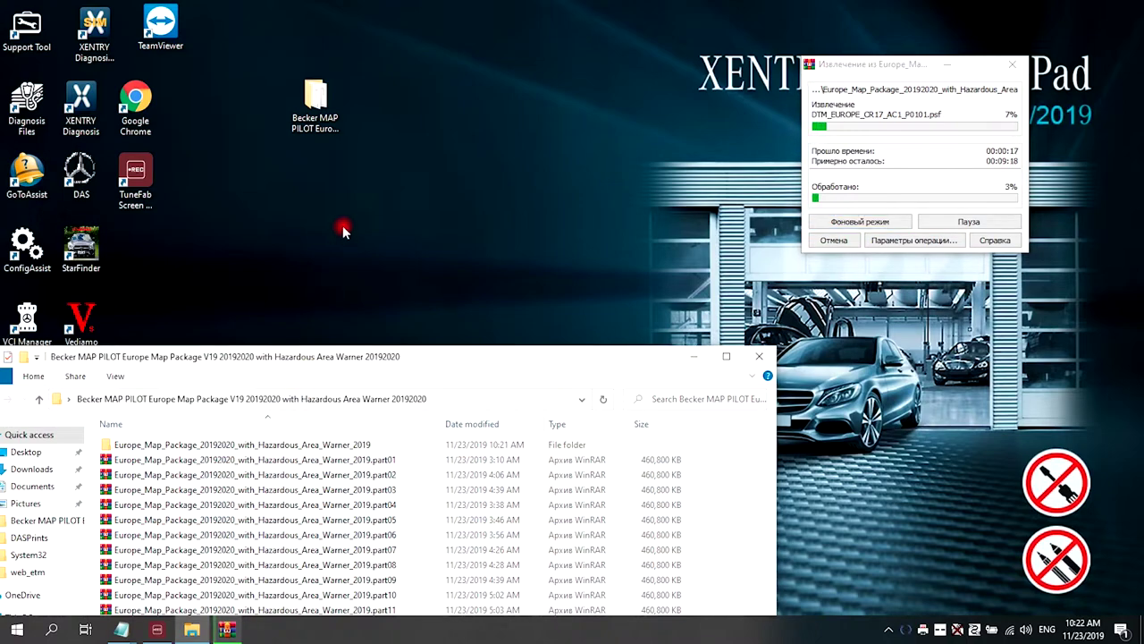
pyautogui.moveTo(277, 358); pyautogui.dragTo(298, 127)
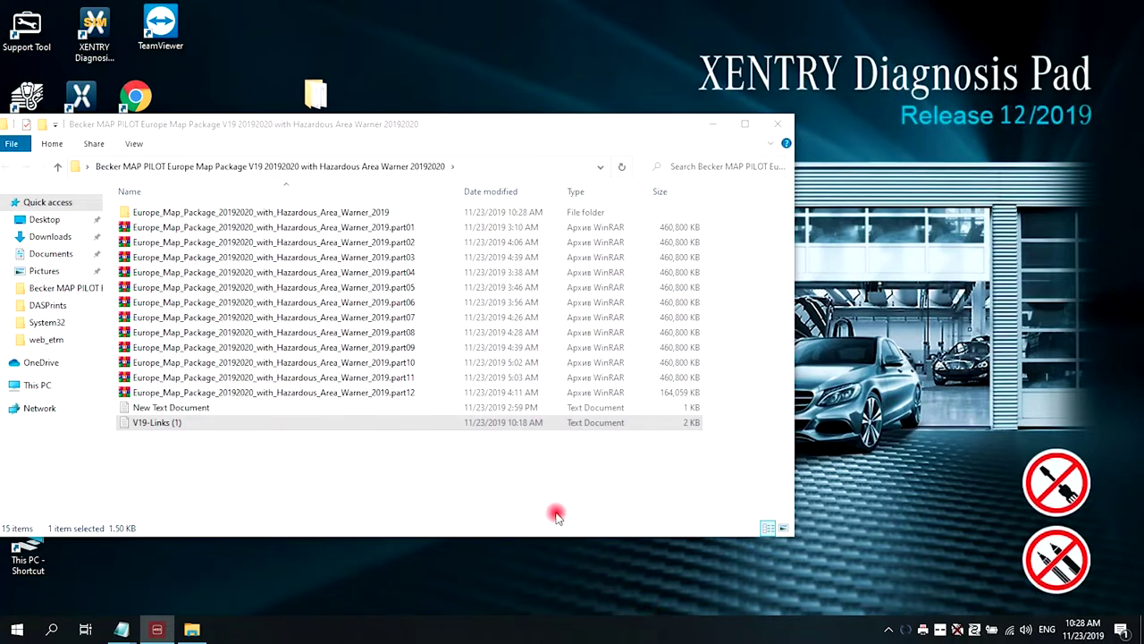
# Check the extracted Europe_Map_Package folder, then minimize it plus the Becker MP (F:) and USB Drive (G:) windows.
pyautogui.doubleClick(267, 212)
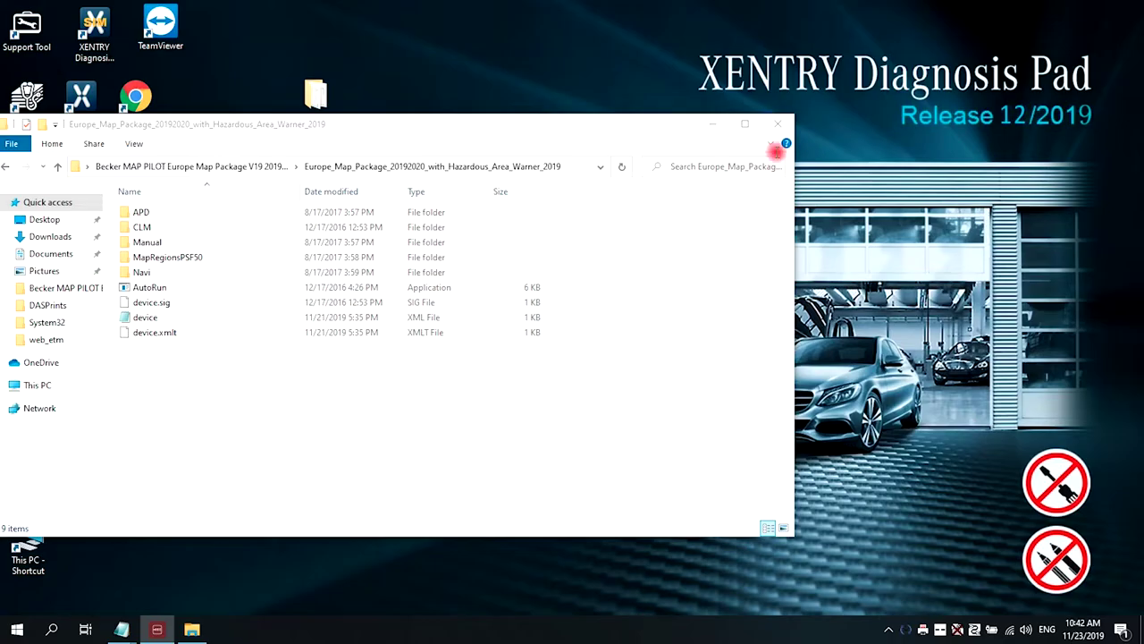
pyautogui.click(712, 123)
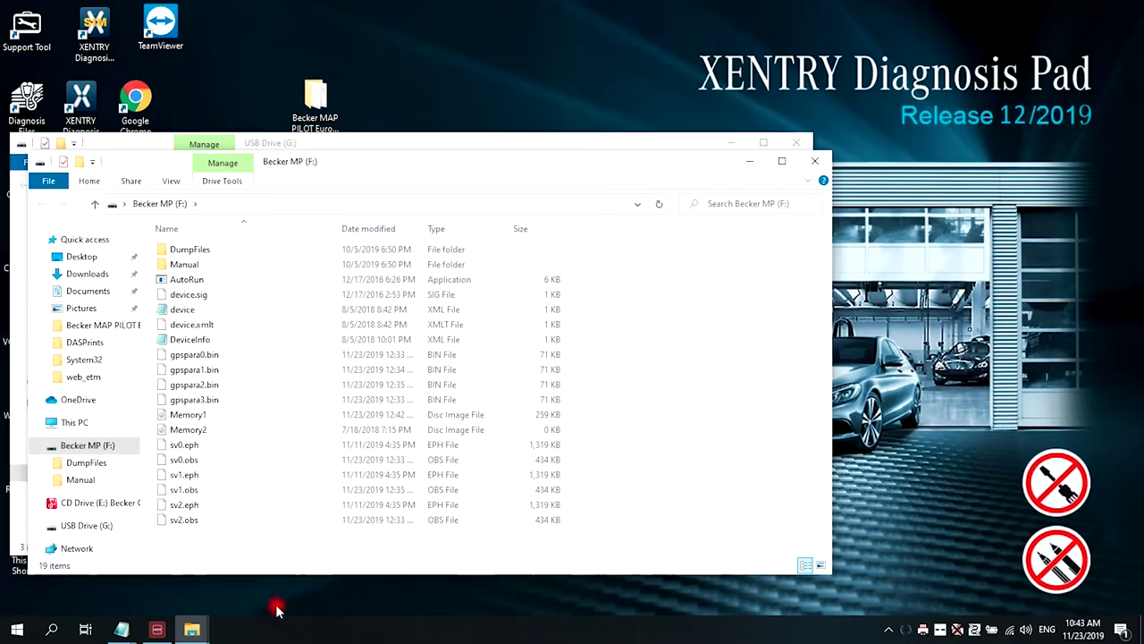
pyautogui.click(750, 161)
pyautogui.click(732, 144)
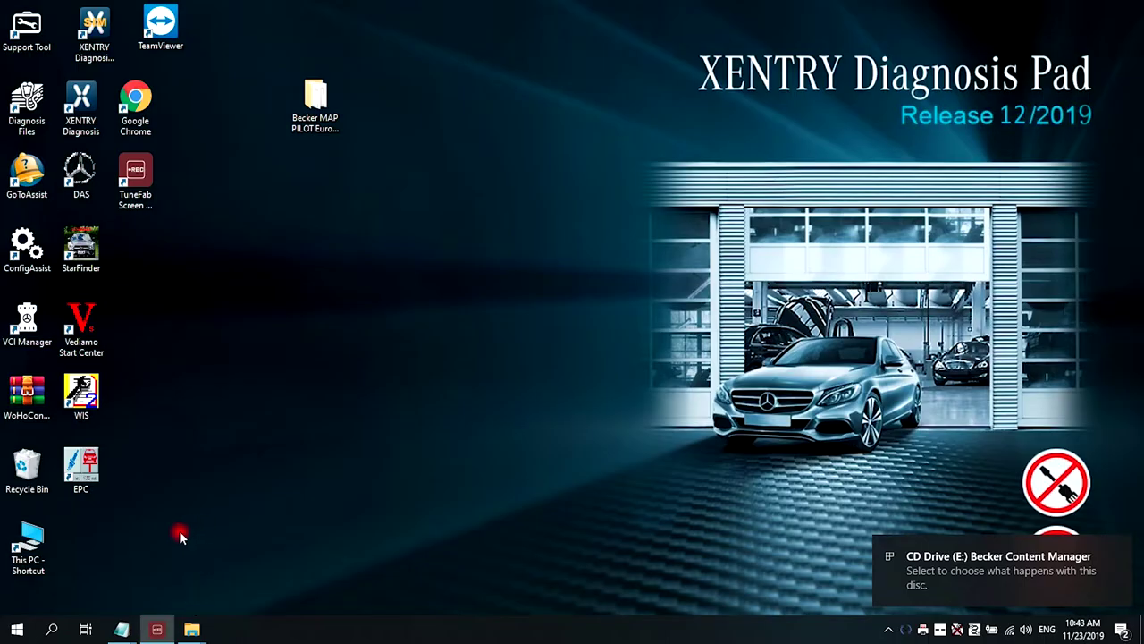
# Copy all files and folders from the Becker MP (F:) drive.
pyautogui.doubleClick(27, 545)
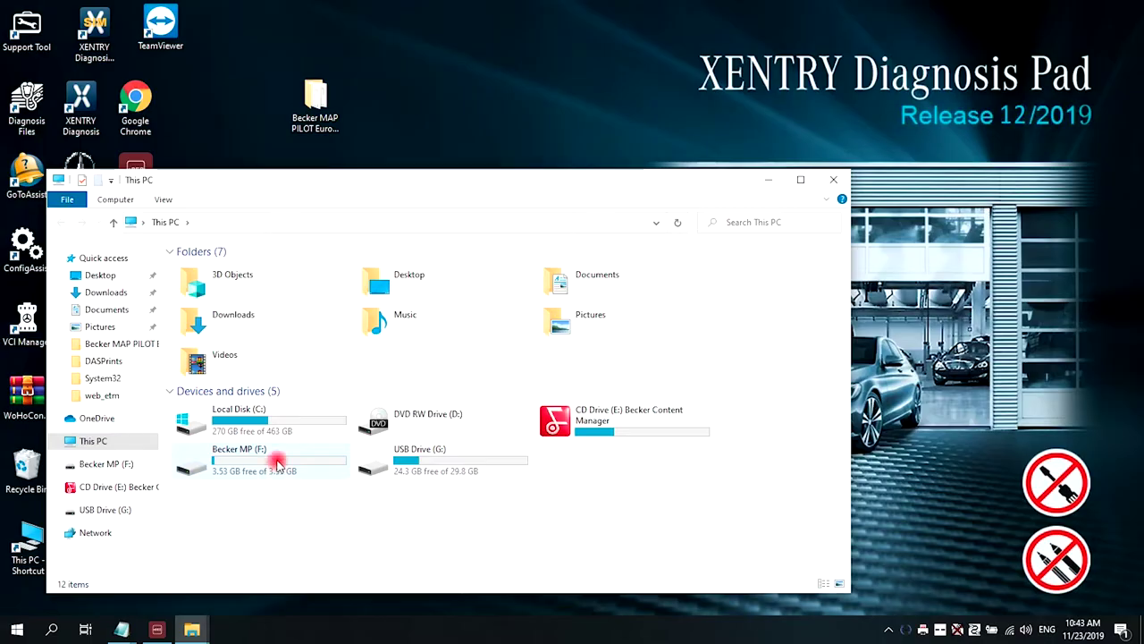
pyautogui.moveTo(261, 460)
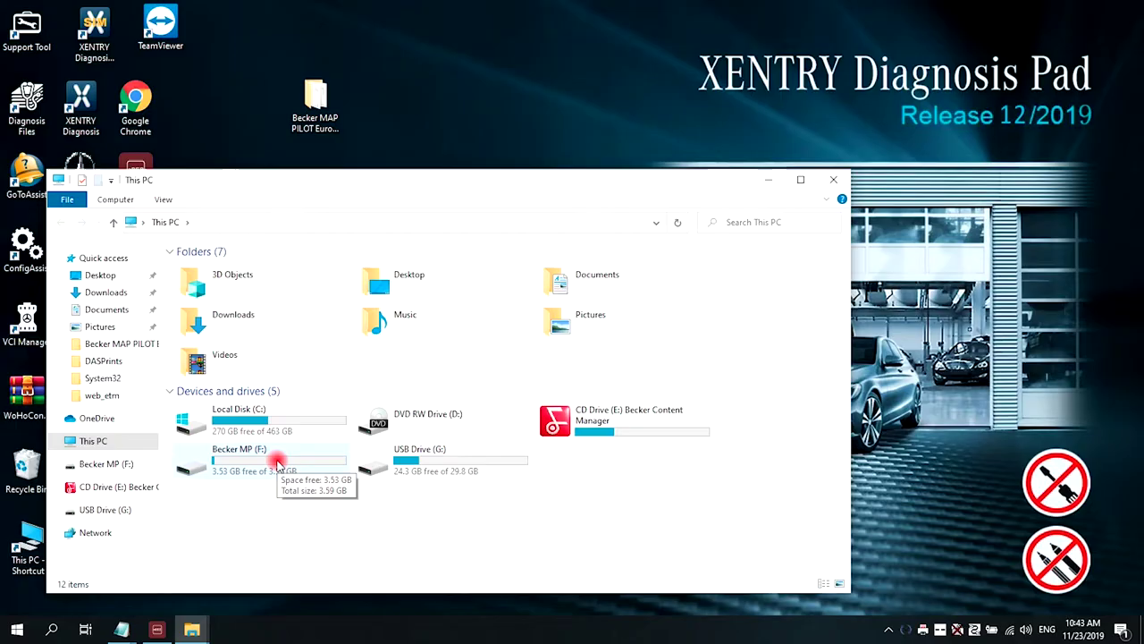
pyautogui.doubleClick(277, 461)
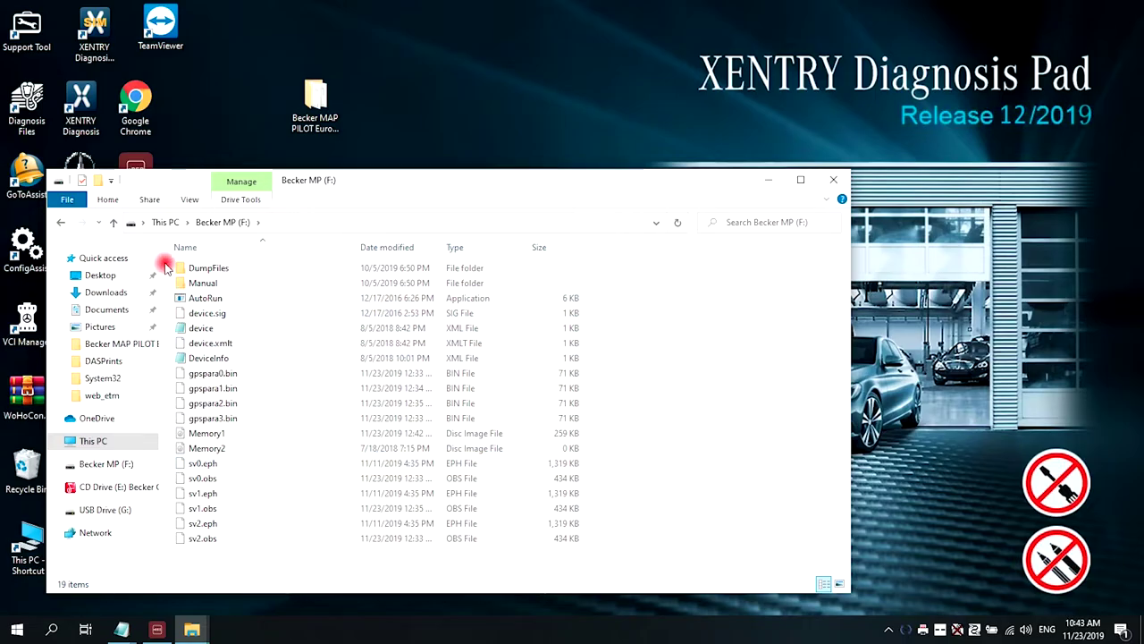
pyautogui.moveTo(171, 269); pyautogui.dragTo(288, 545)
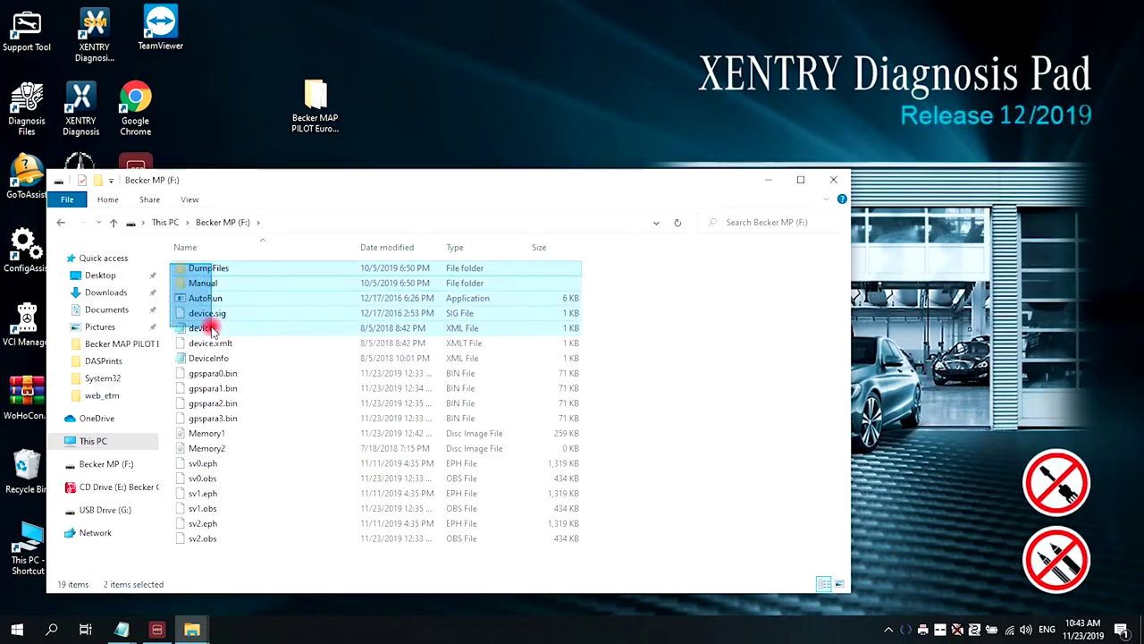
pyautogui.rightClick(291, 487)
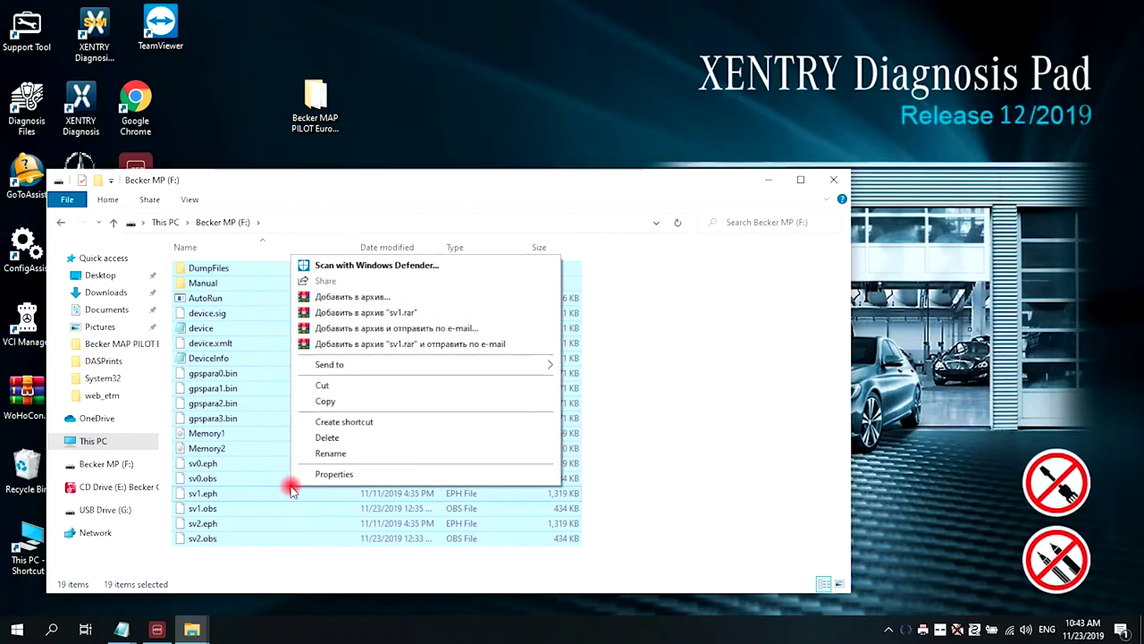
pyautogui.click(326, 401)
# Create a desktop folder named 1 and paste the copied drive files into it.
pyautogui.click(510, 55)
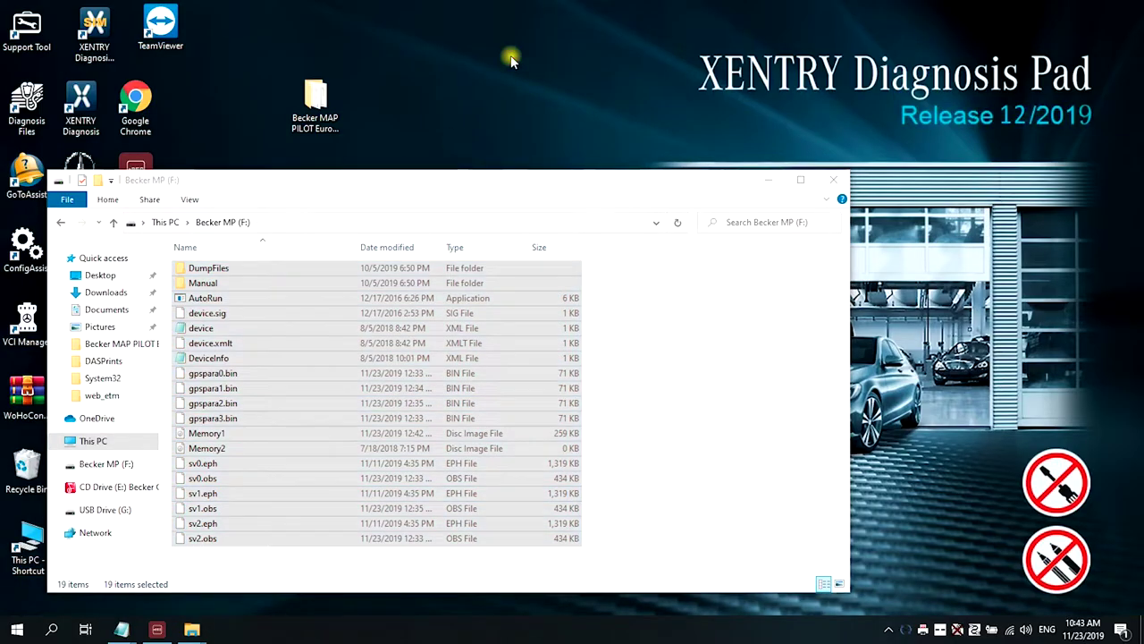
pyautogui.rightClick(510, 57)
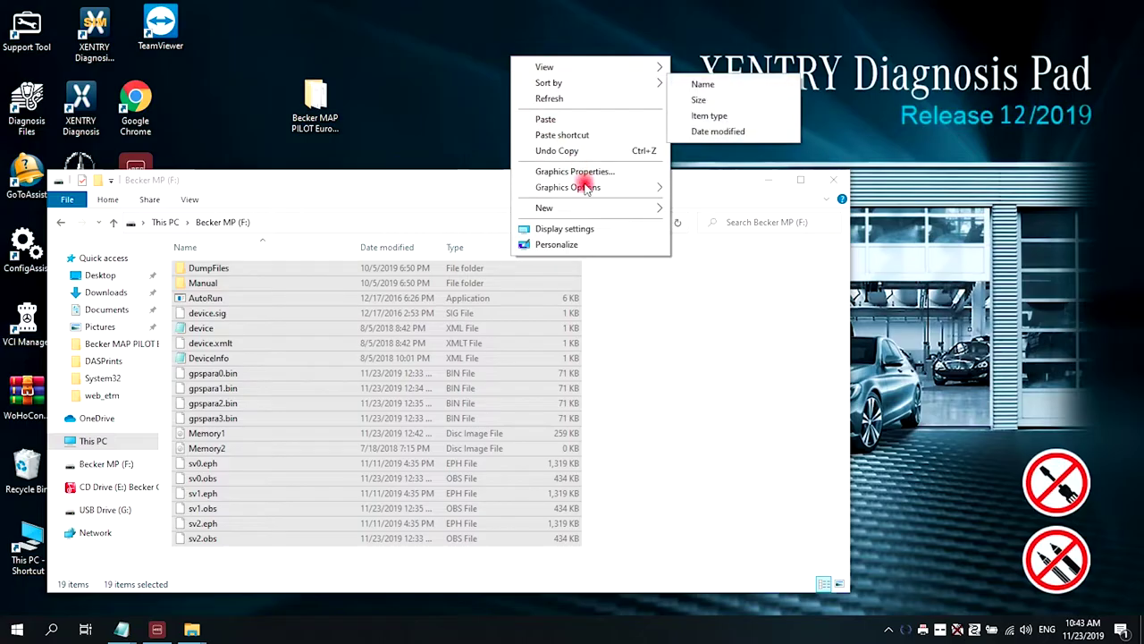
pyautogui.moveTo(590, 207)
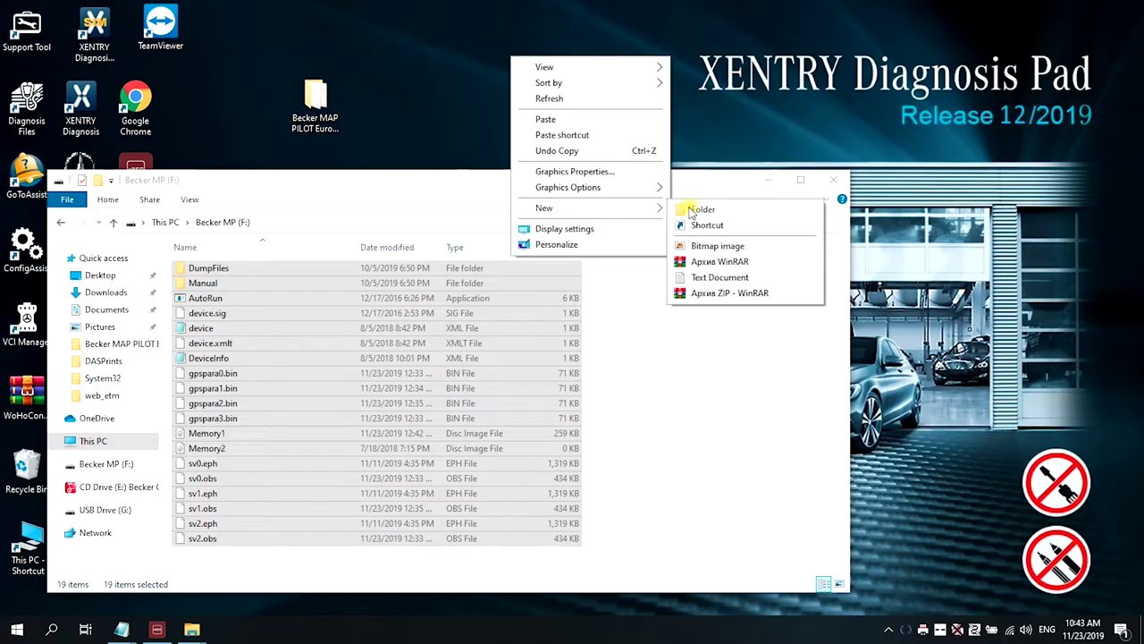
pyautogui.click(681, 207)
pyautogui.write('1')
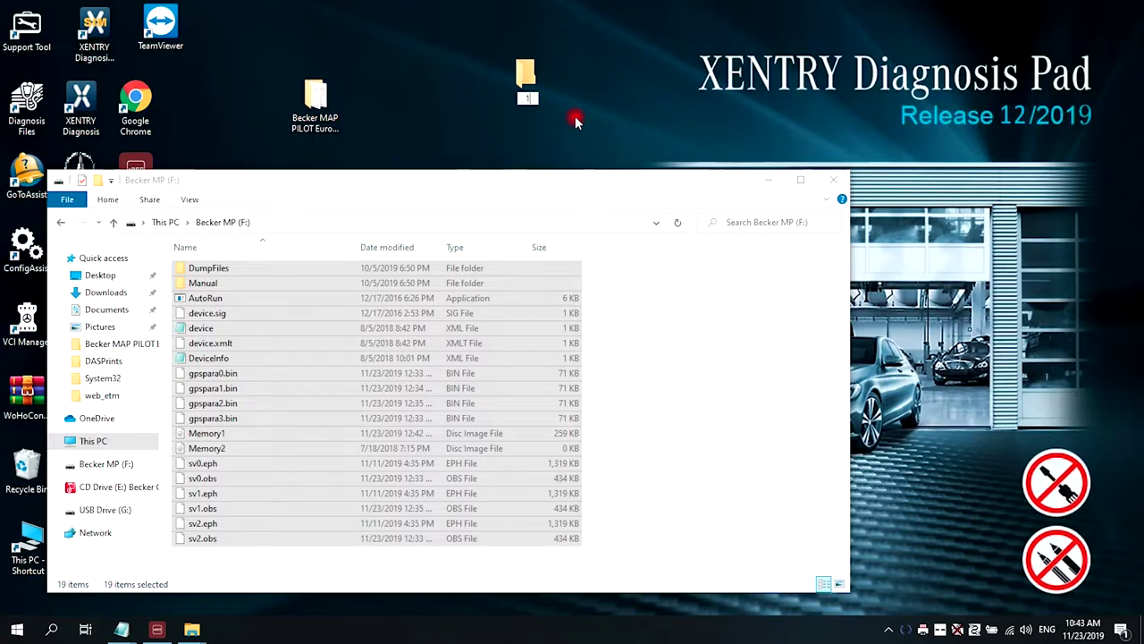
pyautogui.press('Return')
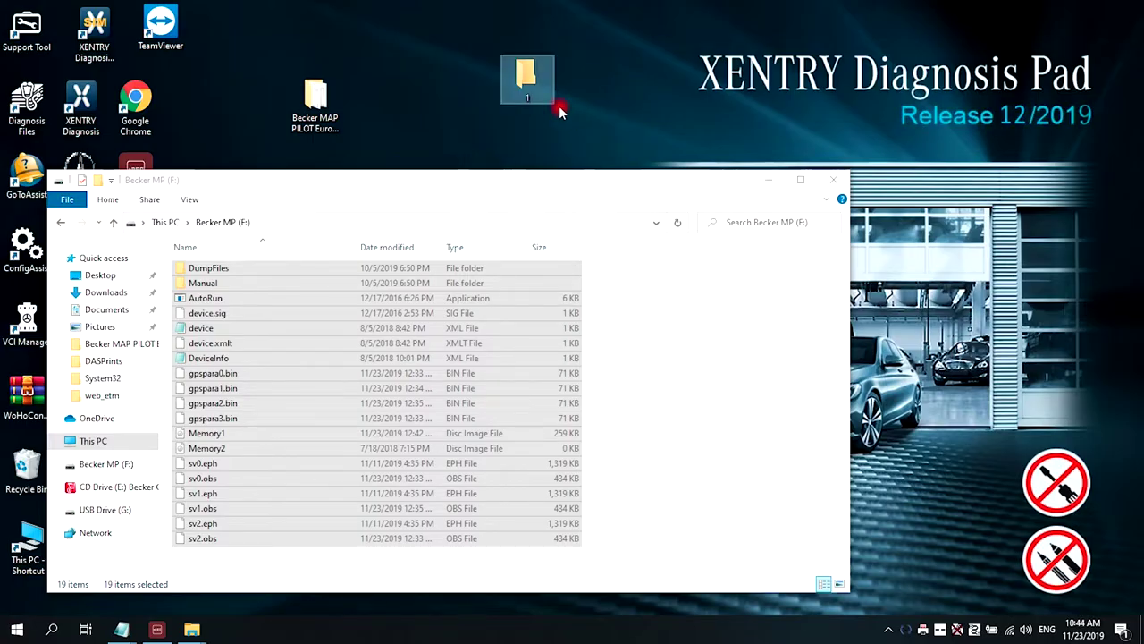
pyautogui.doubleClick(524, 79)
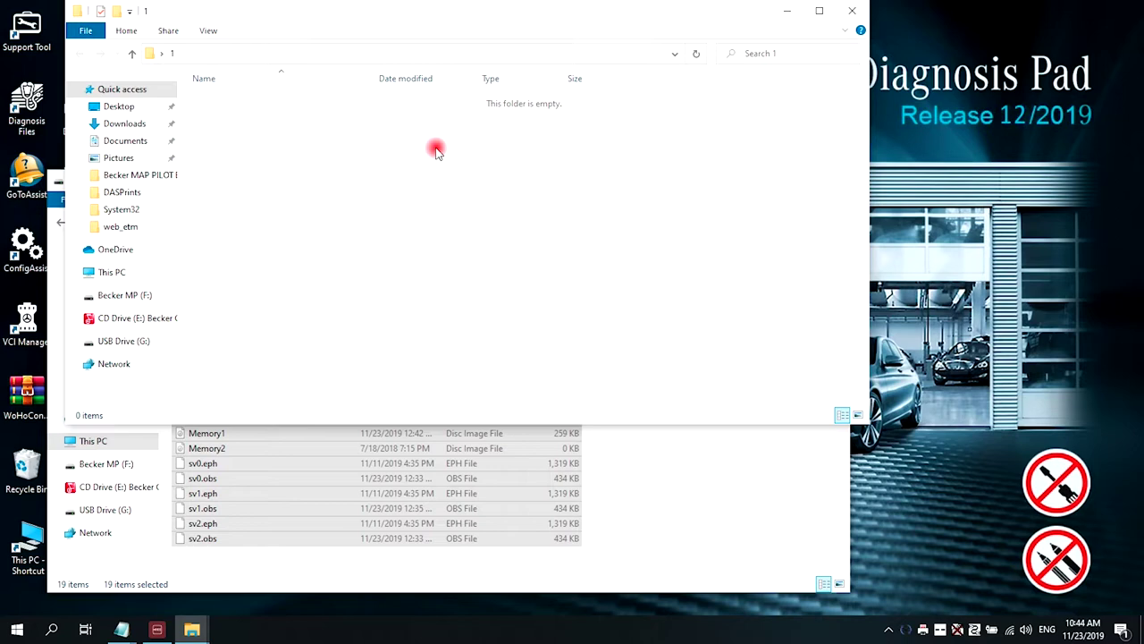
pyautogui.rightClick(435, 152)
pyautogui.click(474, 249)
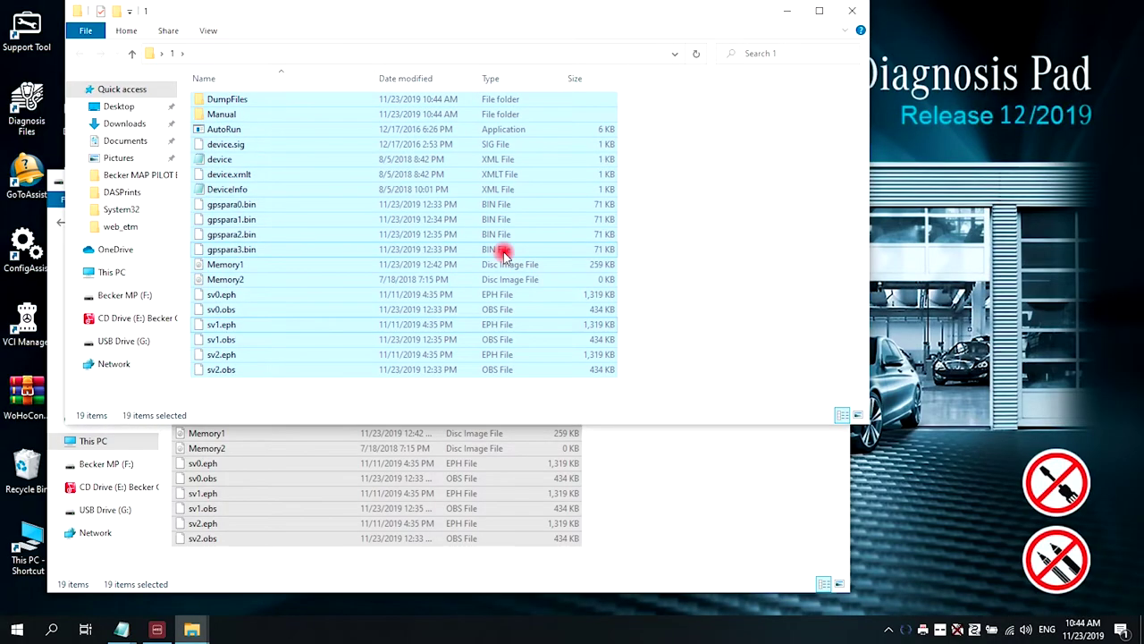
# Close folder 1 and create a second desktop folder named 2.
pyautogui.click(852, 12)
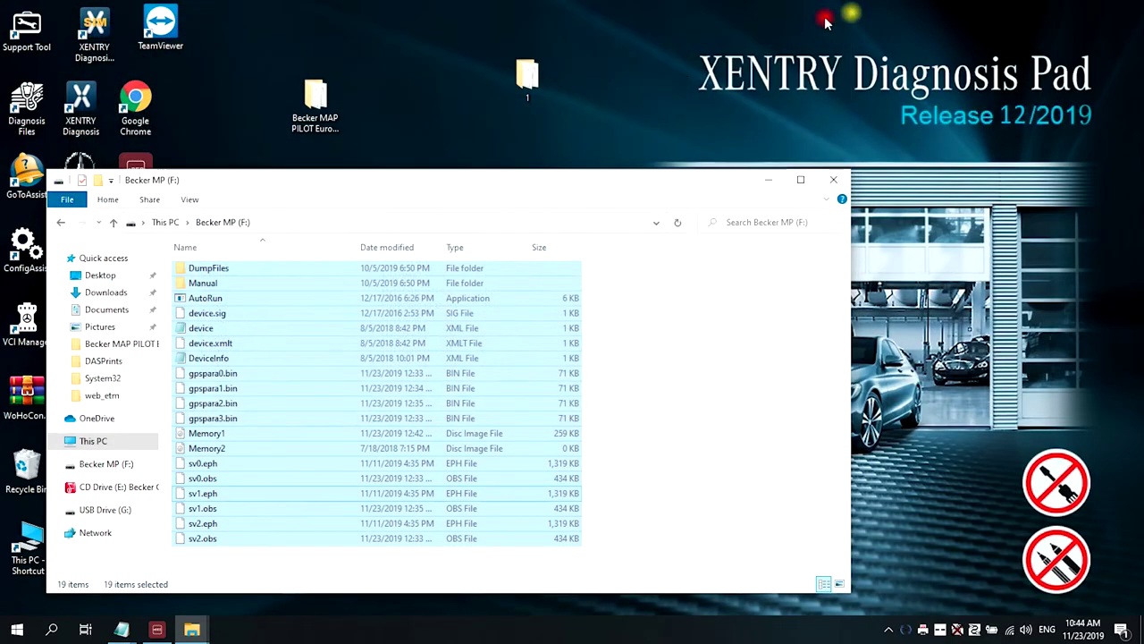
pyautogui.rightClick(630, 67)
pyautogui.moveTo(707, 218)
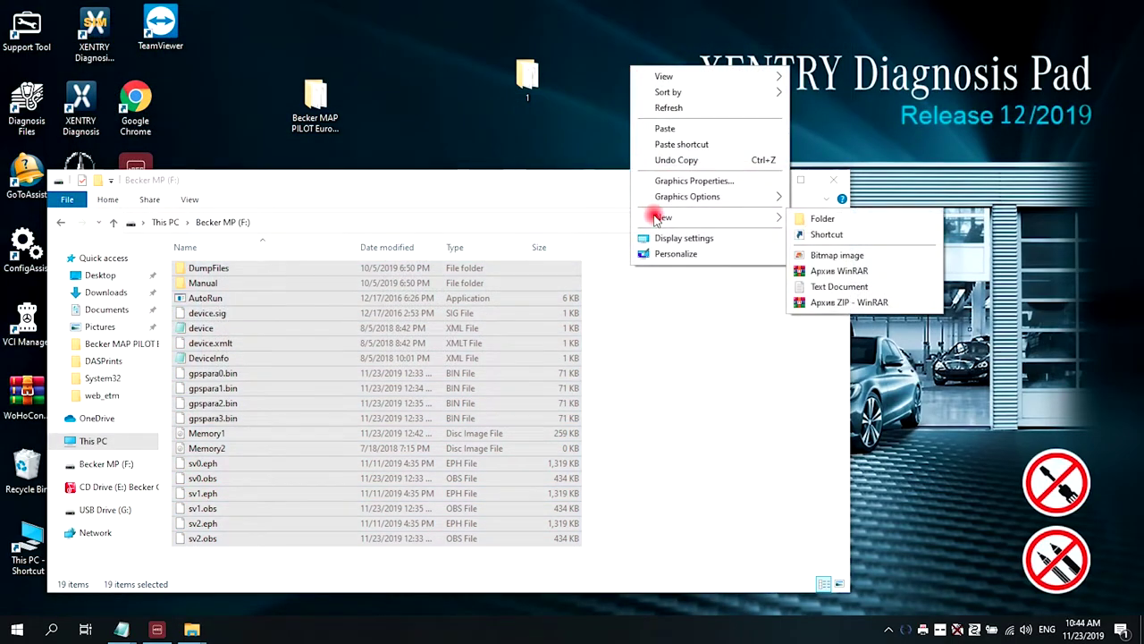
pyautogui.click(822, 220)
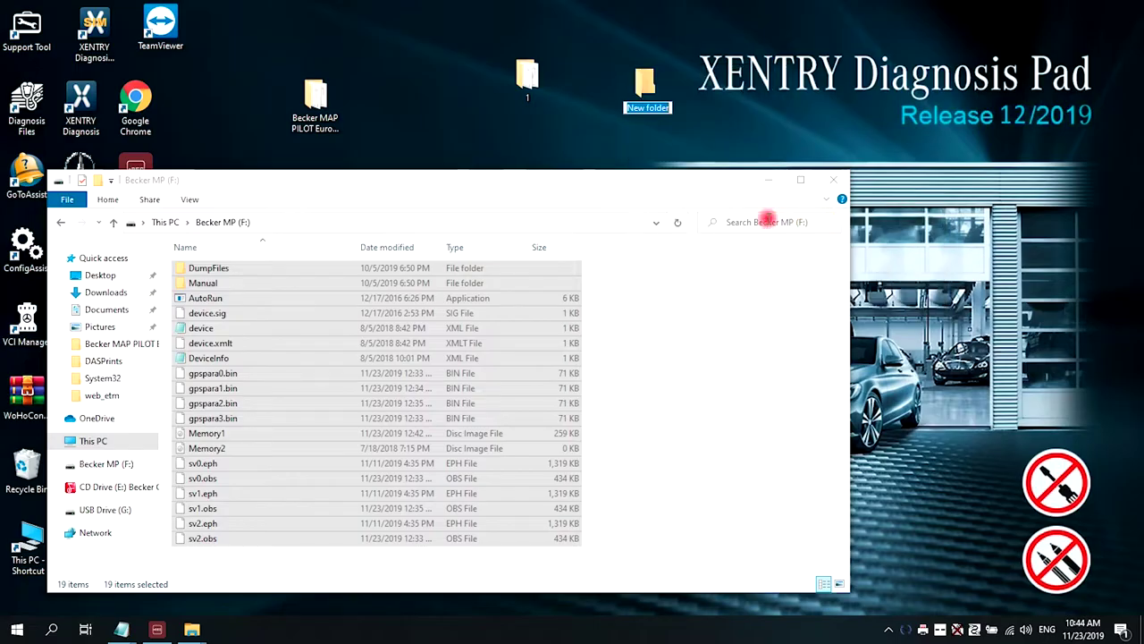
pyautogui.write('2')
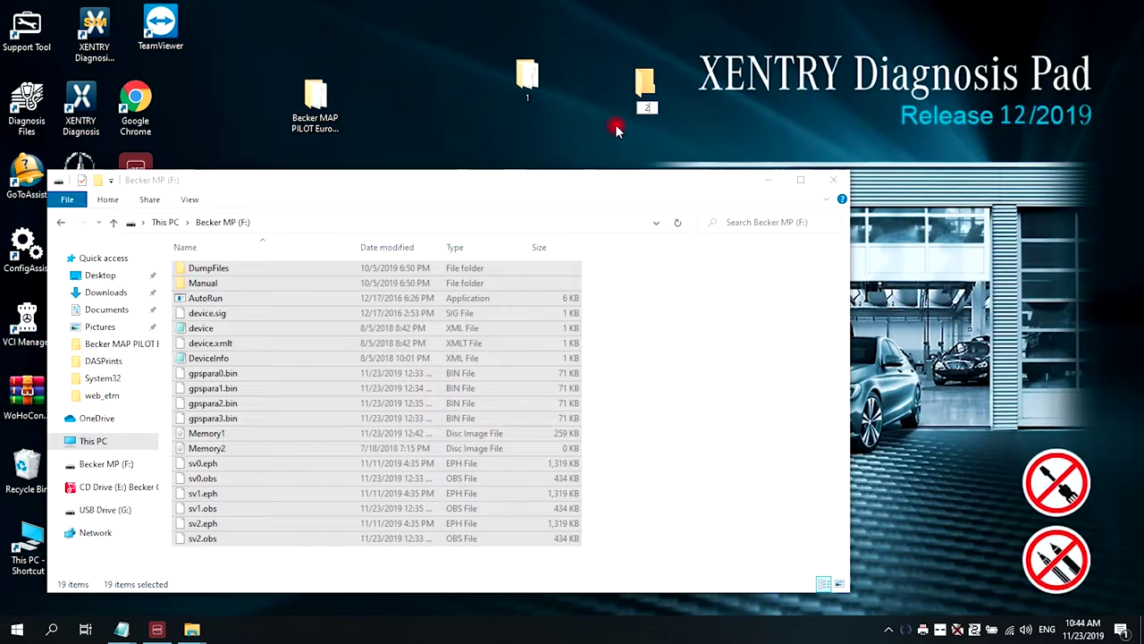
pyautogui.press('Return')
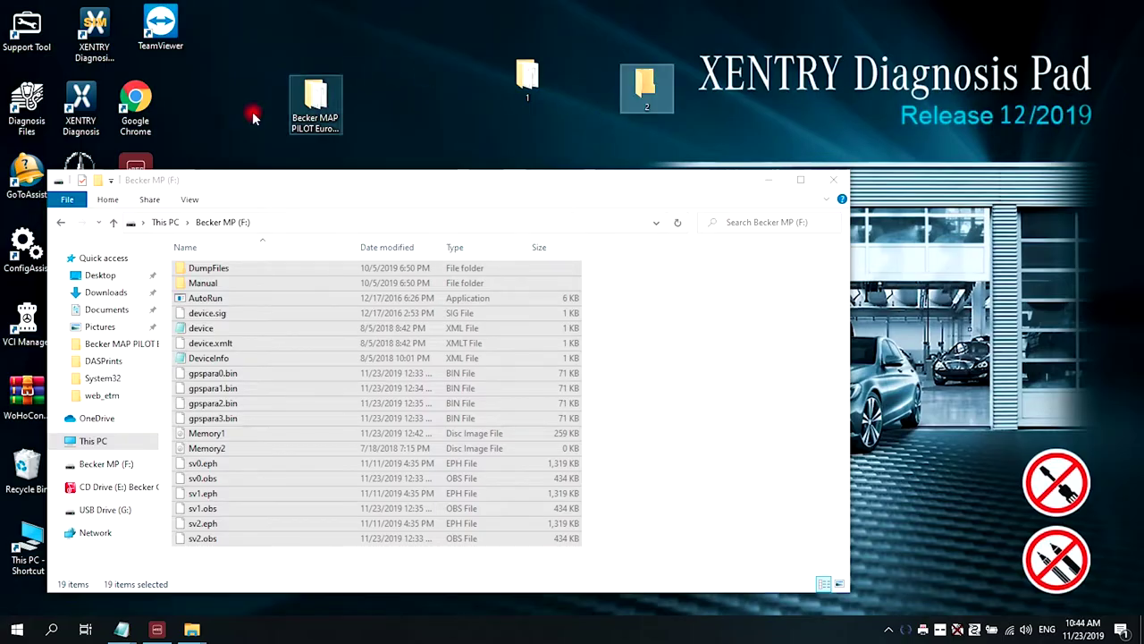
# Copy the APD, MapRegionsPSF50 and Navi folders from USB Drive (G:).
pyautogui.click(62, 223)
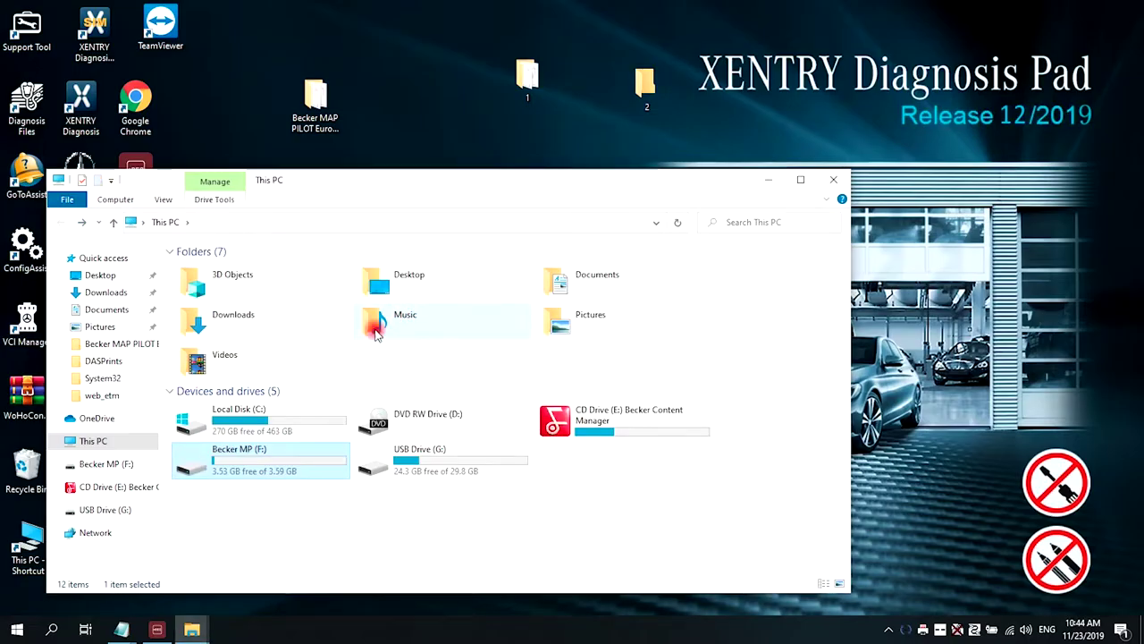
pyautogui.doubleClick(413, 442)
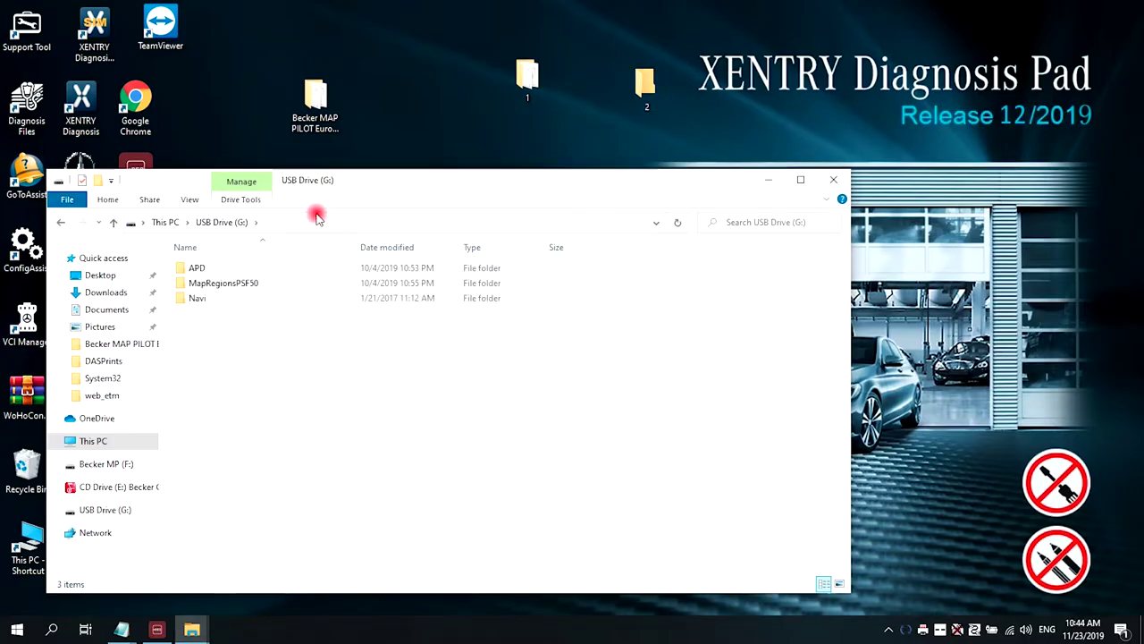
pyautogui.click(189, 268)
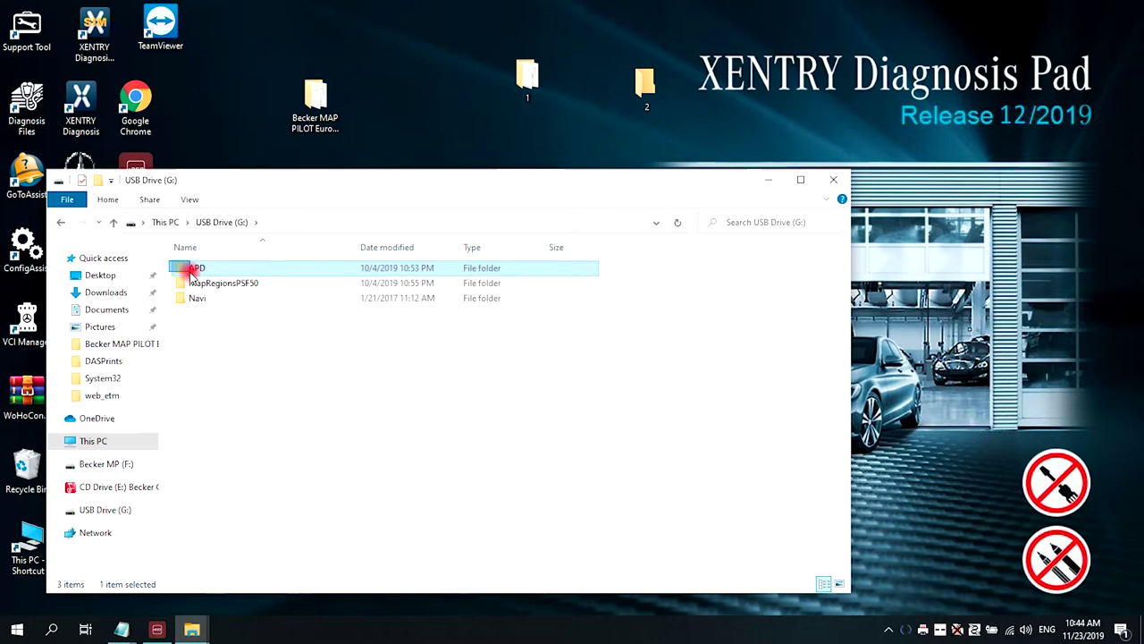
pyautogui.keyDown('shift'); pyautogui.click(218, 298); pyautogui.keyUp('shift')
pyautogui.rightClick(227, 300)
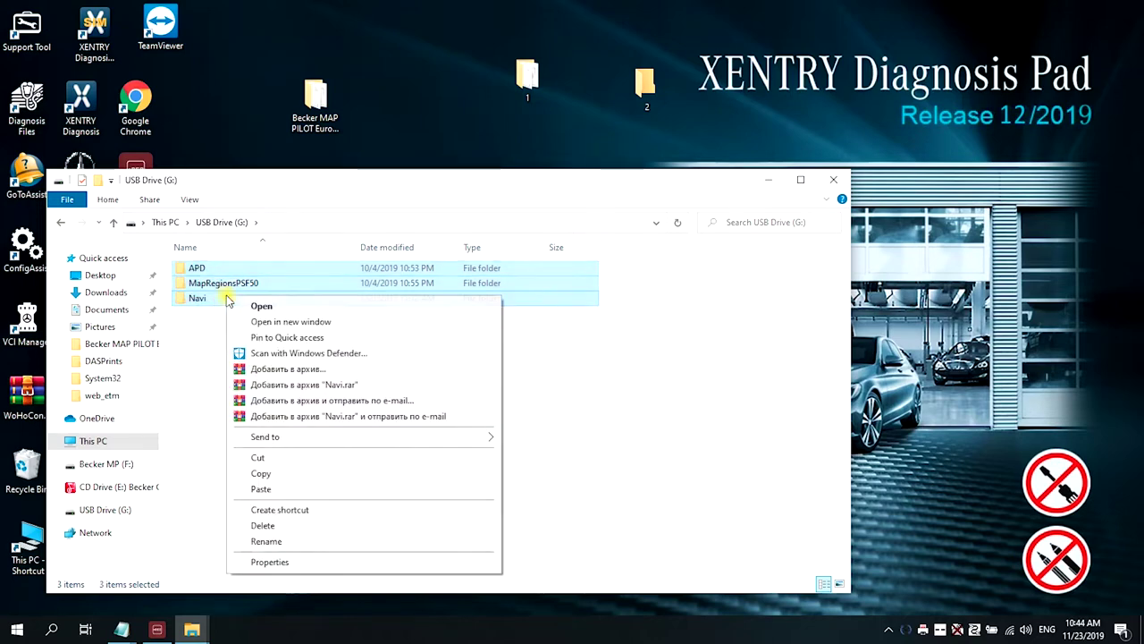
pyautogui.click(261, 473)
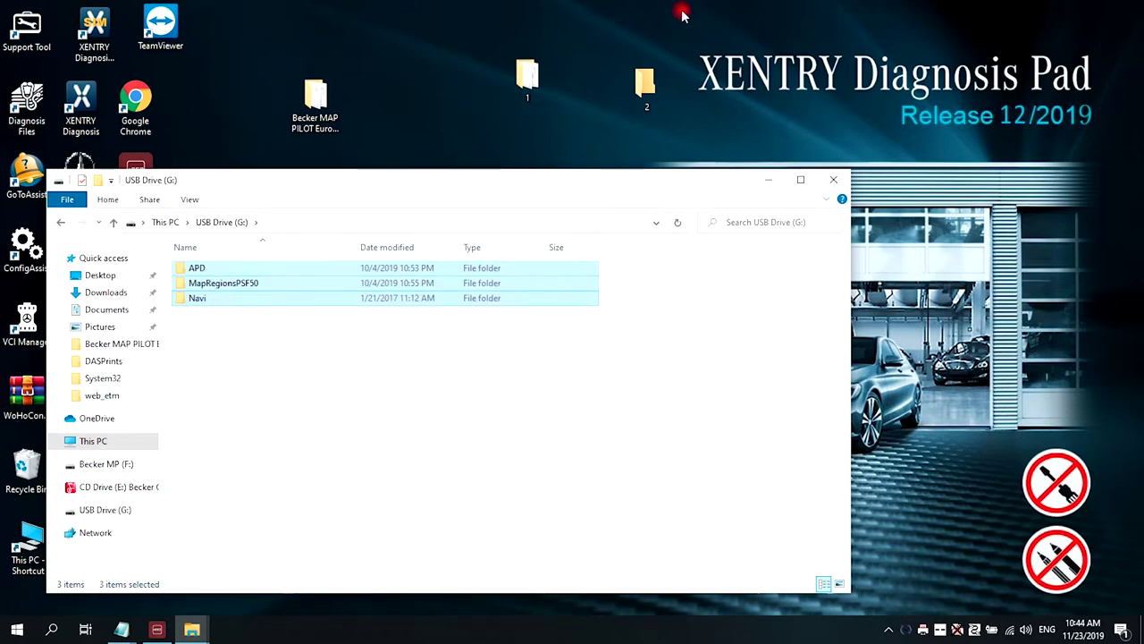
# Paste the three USB folders into folder 2 and move its window left.
pyautogui.doubleClick(651, 84)
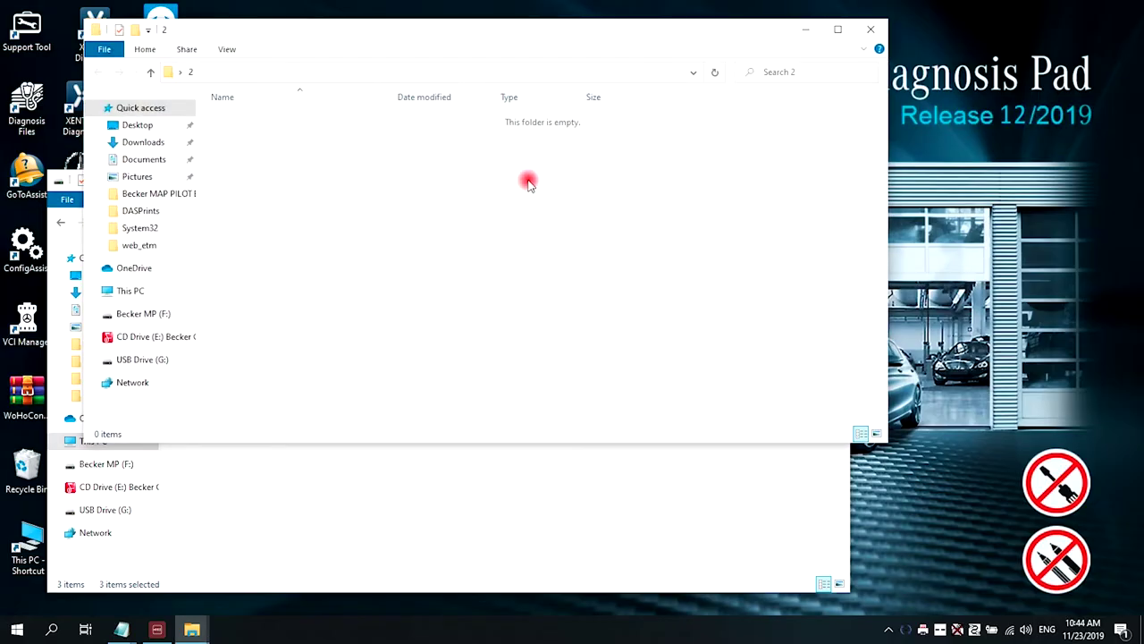
pyautogui.rightClick(516, 191)
pyautogui.click(542, 288)
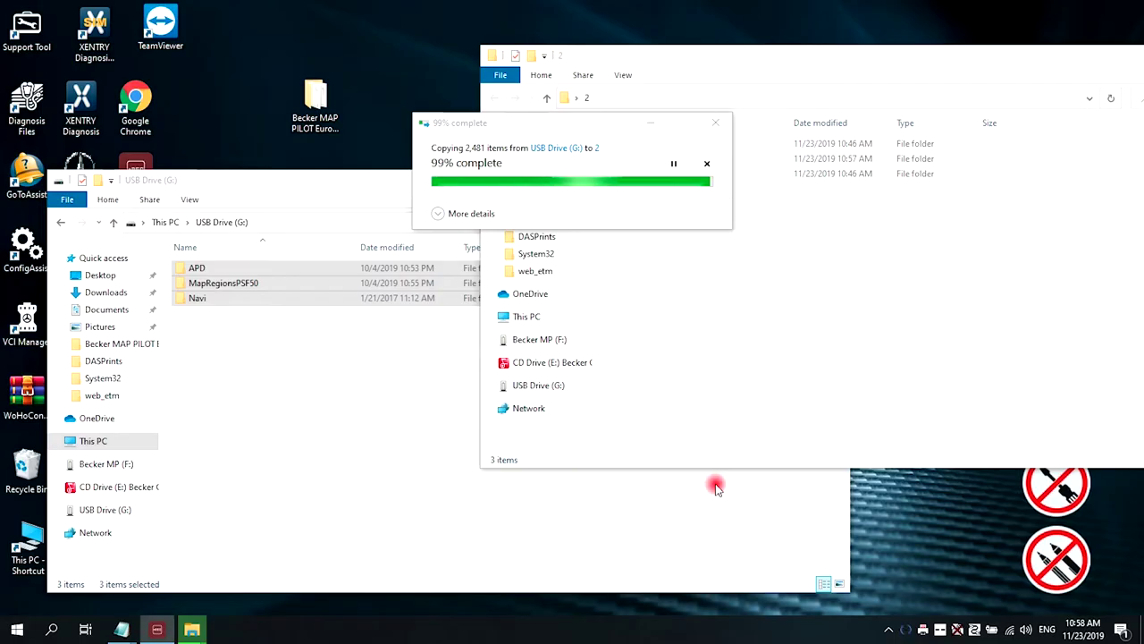
pyautogui.click(741, 408)
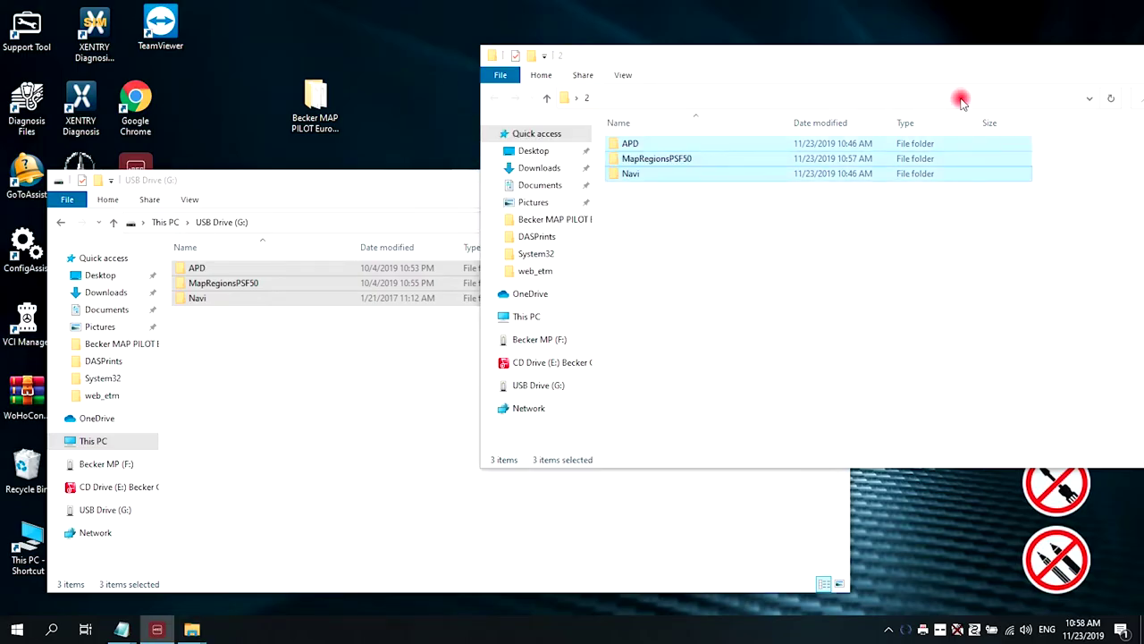
pyautogui.moveTo(1053, 63); pyautogui.dragTo(886, 56)
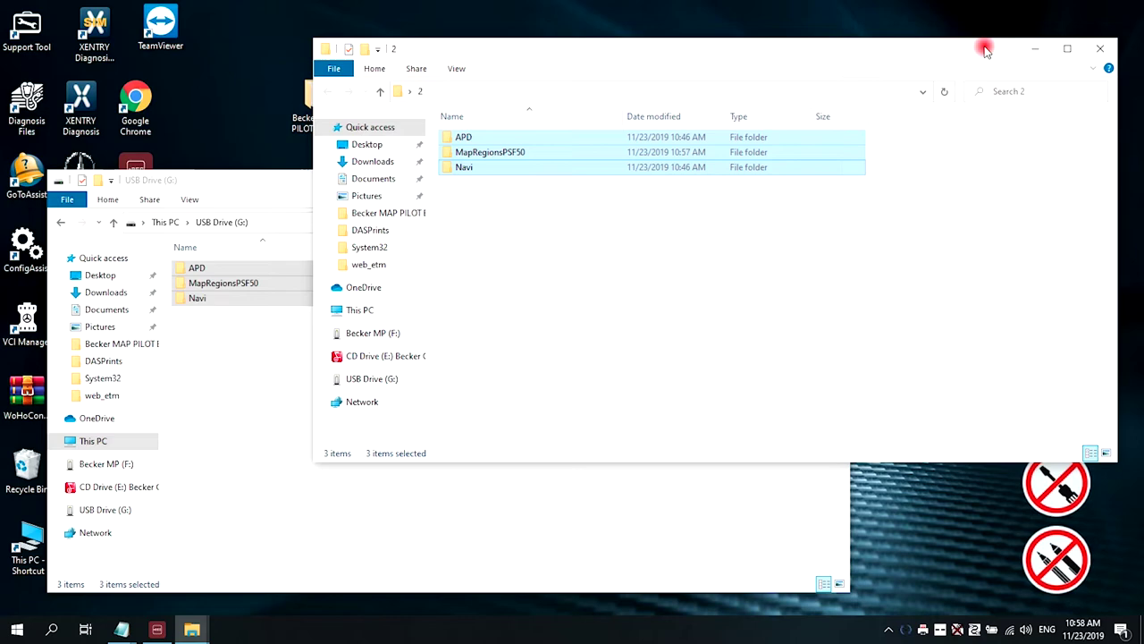
# Close folder 2 and move folders 1 and 2 and the USB drive window aside.
pyautogui.click(1098, 49)
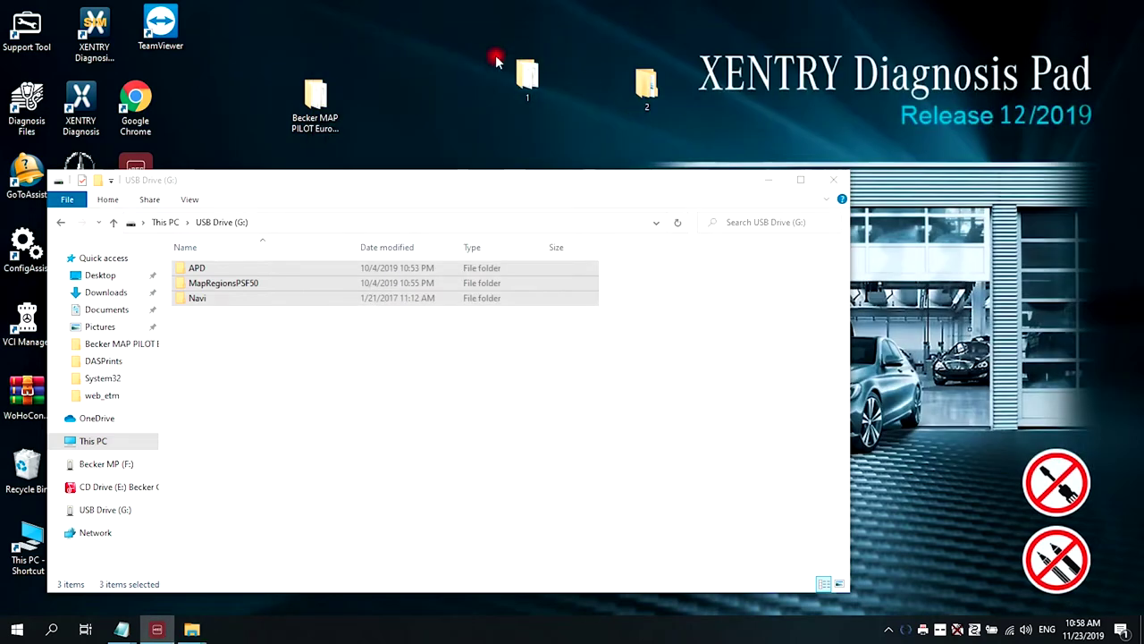
pyautogui.moveTo(648, 82)
pyautogui.mouseDown()
pyautogui.moveTo(863, 29)
pyautogui.moveTo(955, 32)
pyautogui.mouseUp()
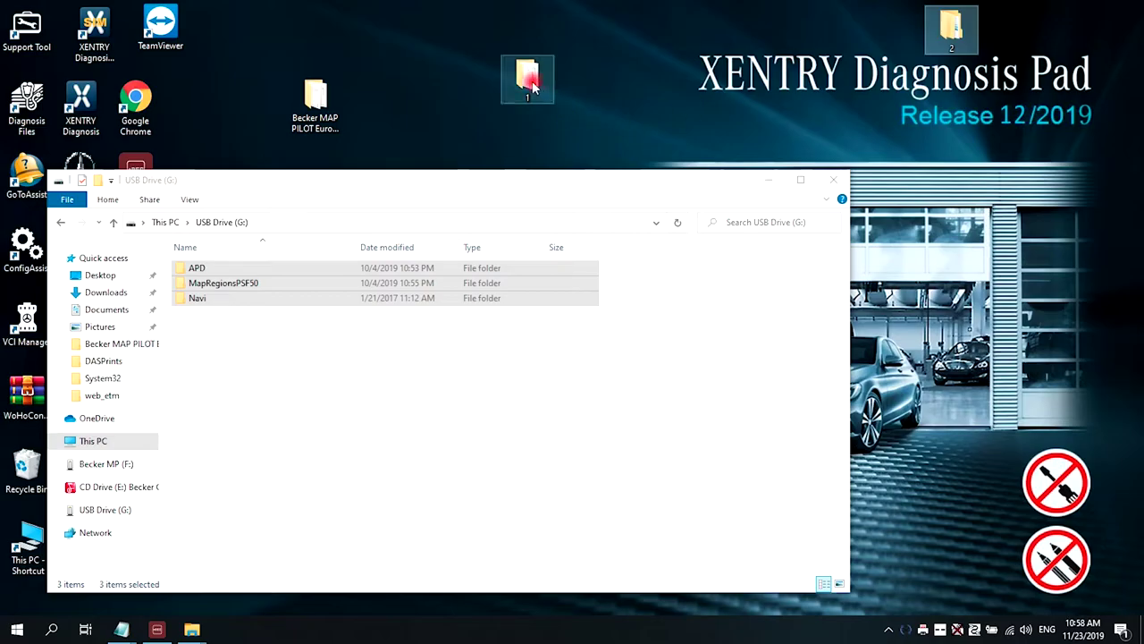
pyautogui.moveTo(532, 85); pyautogui.dragTo(908, 34)
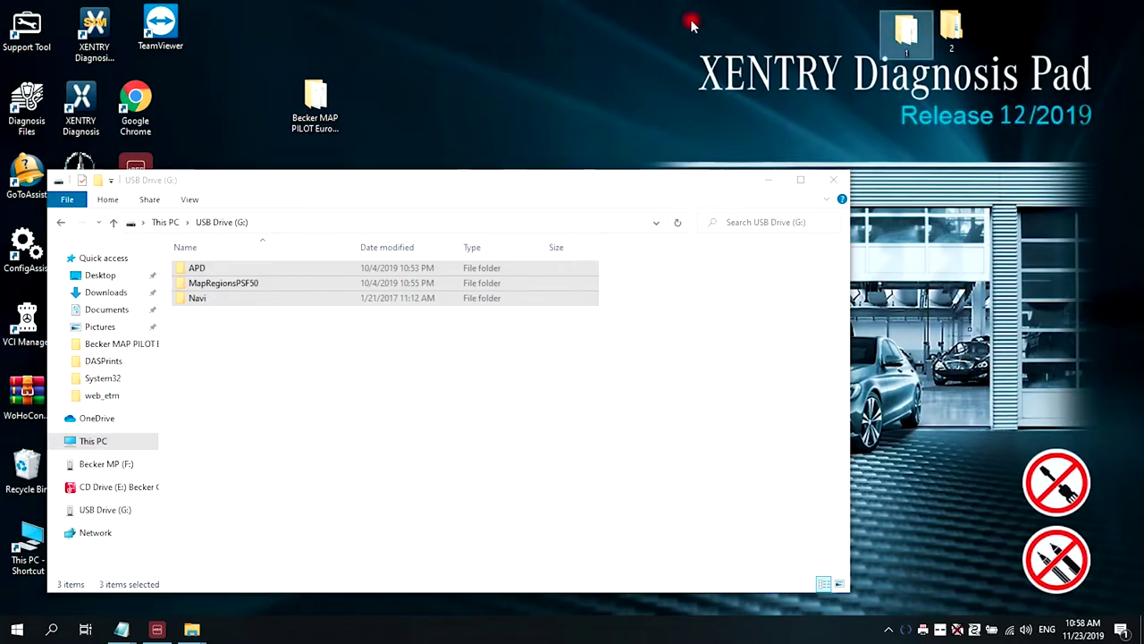
pyautogui.moveTo(424, 187); pyautogui.dragTo(816, 143)
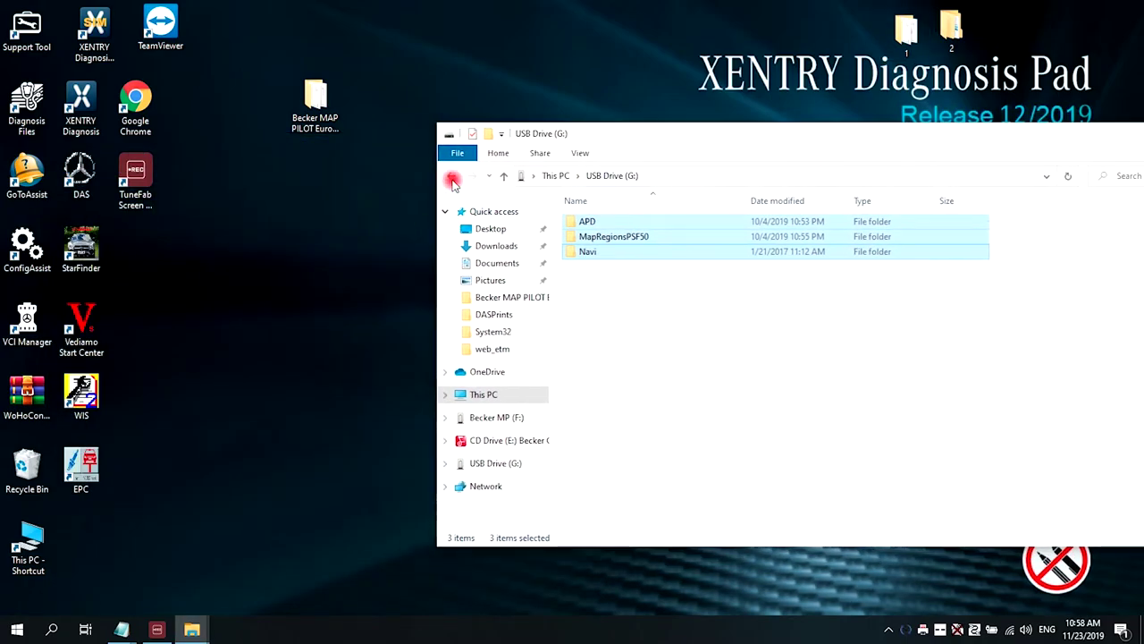
# Permanently delete the APD, MapRegionsPSF50 and Navi folders from USB Drive (G:).
pyautogui.click(451, 176)
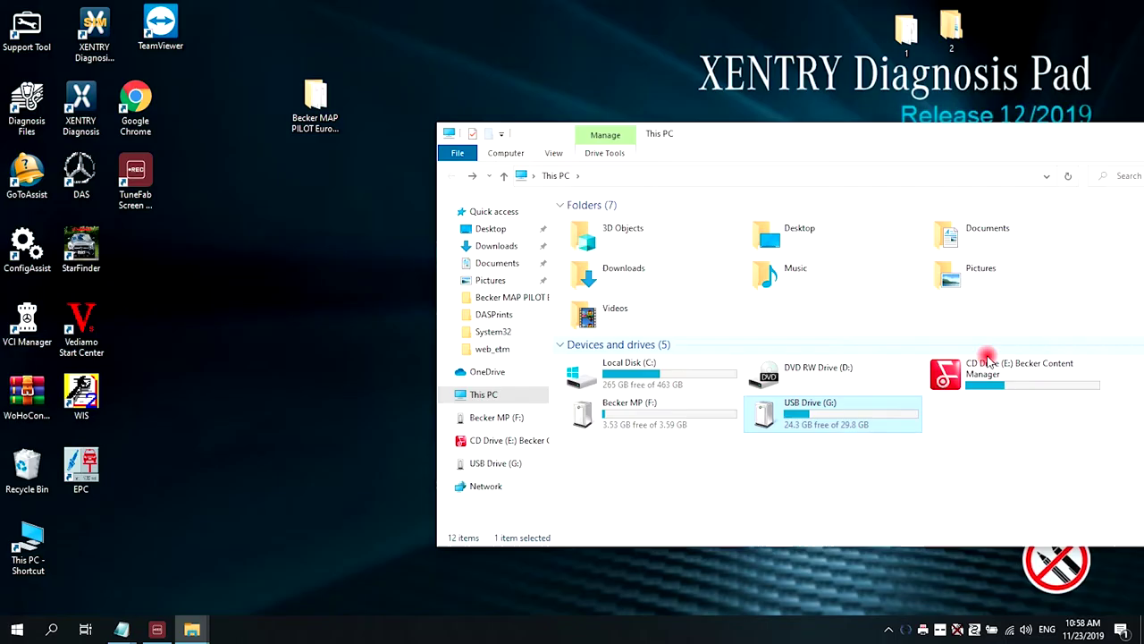
pyautogui.doubleClick(846, 420)
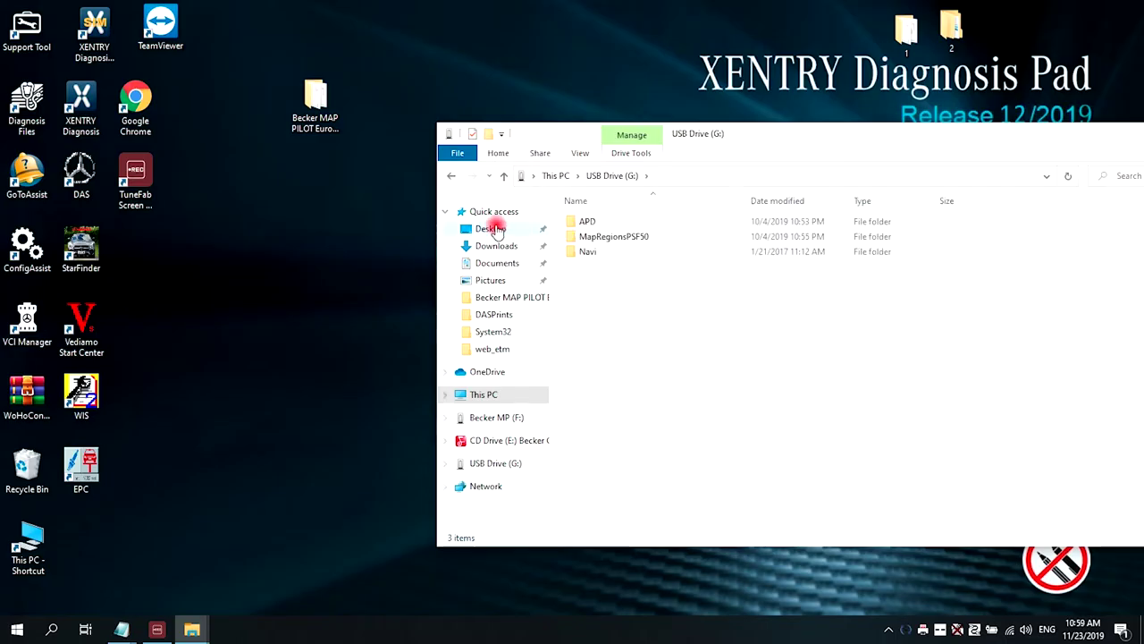
pyautogui.moveTo(558, 220); pyautogui.dragTo(608, 254)
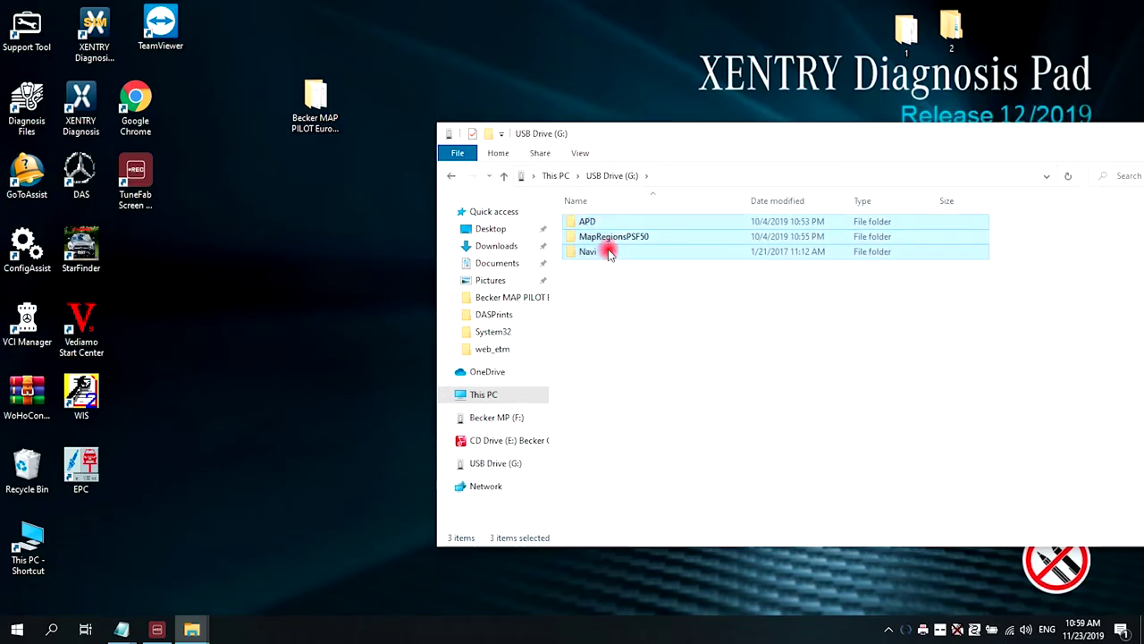
pyautogui.rightClick(608, 252)
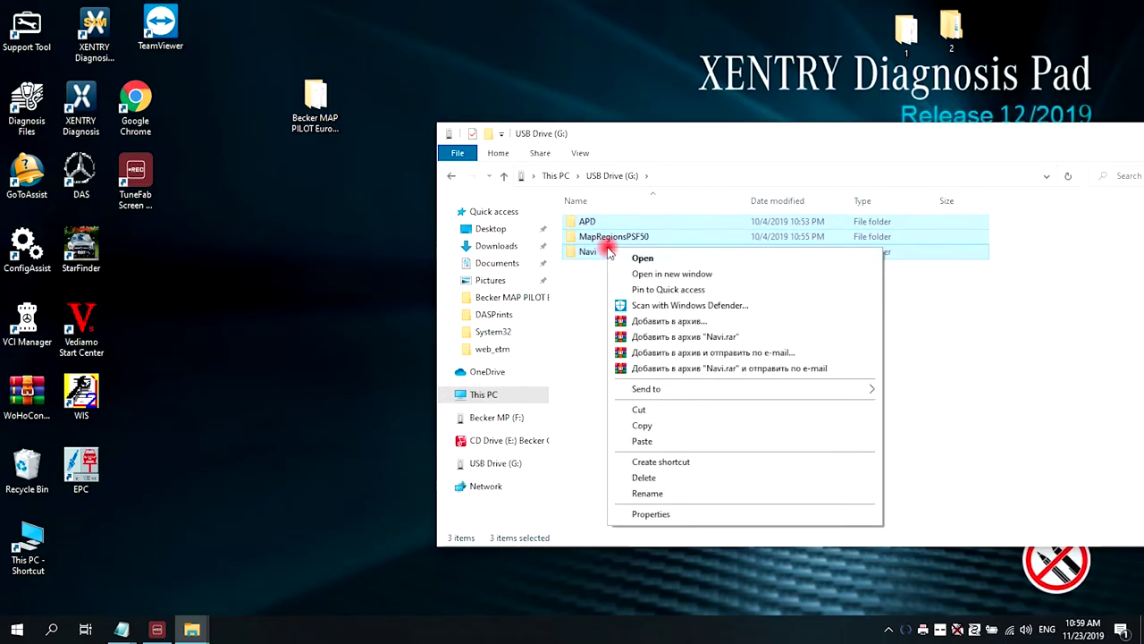
pyautogui.click(650, 478)
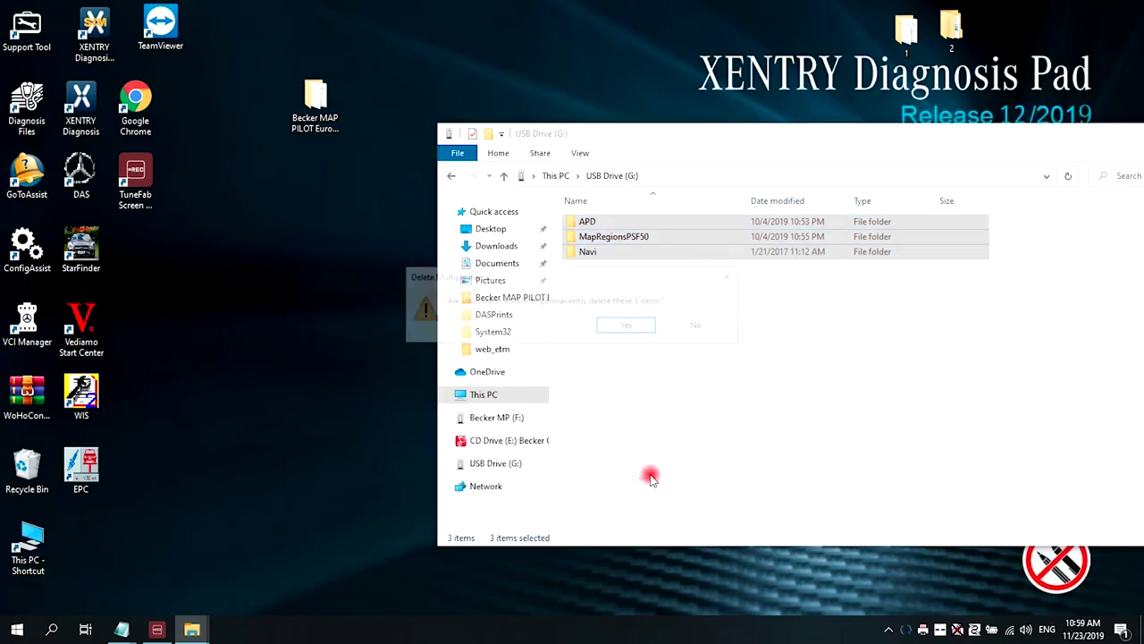
pyautogui.click(635, 328)
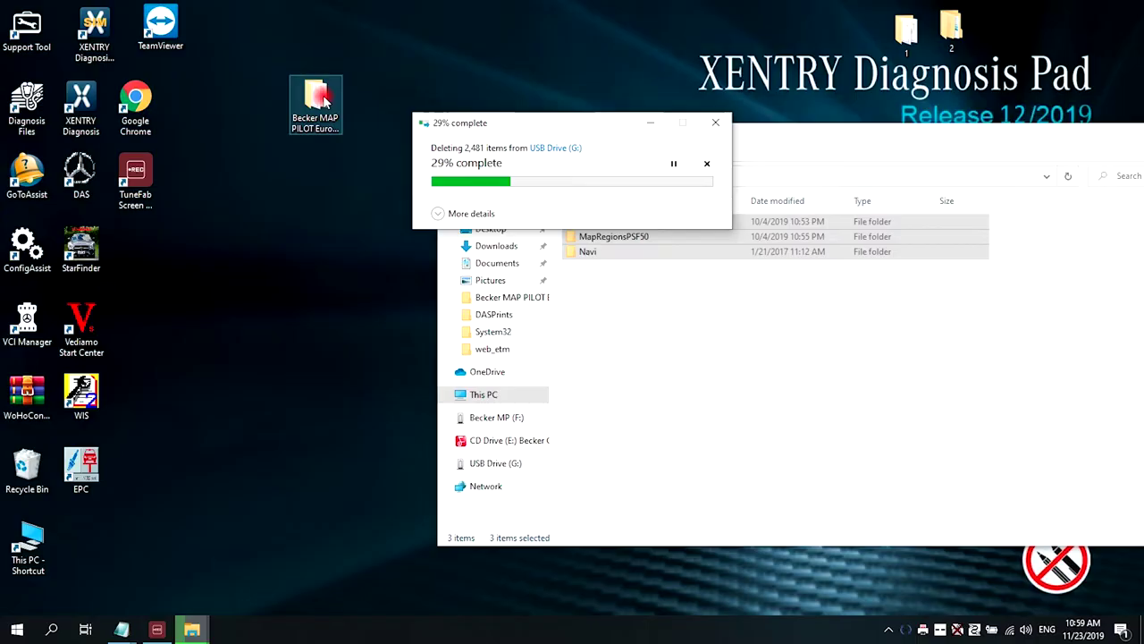
# In the Becker MAP PILOT Europe package, copy the APD, MapRegionsPSF50 and Navi folders.
pyautogui.click(324, 101)
pyautogui.doubleClick(324, 101)
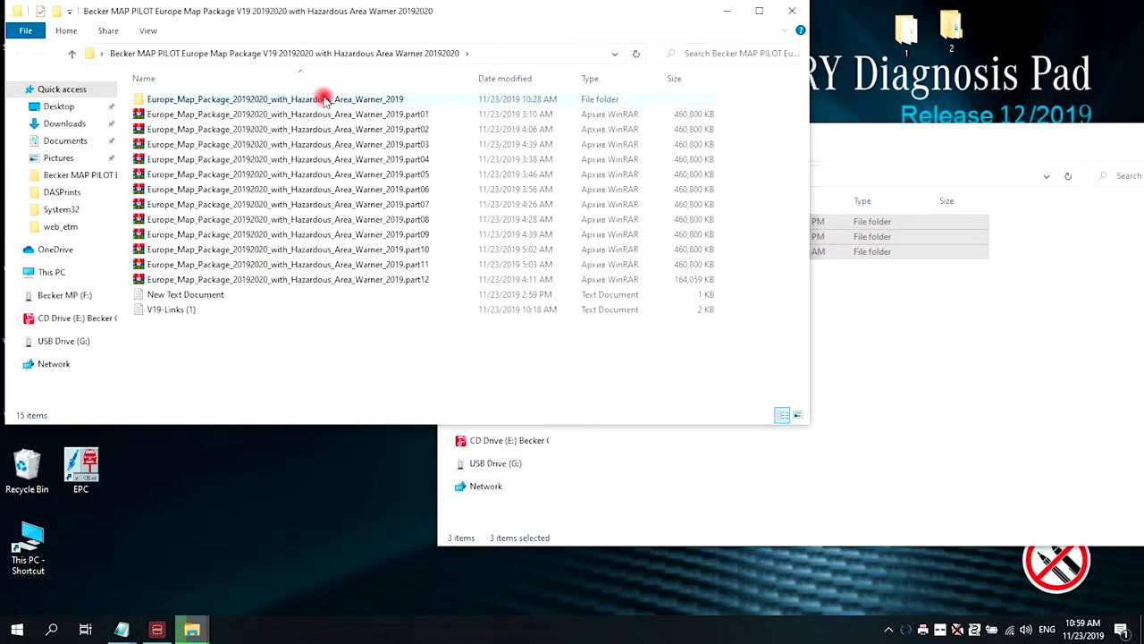
pyautogui.doubleClick(306, 97)
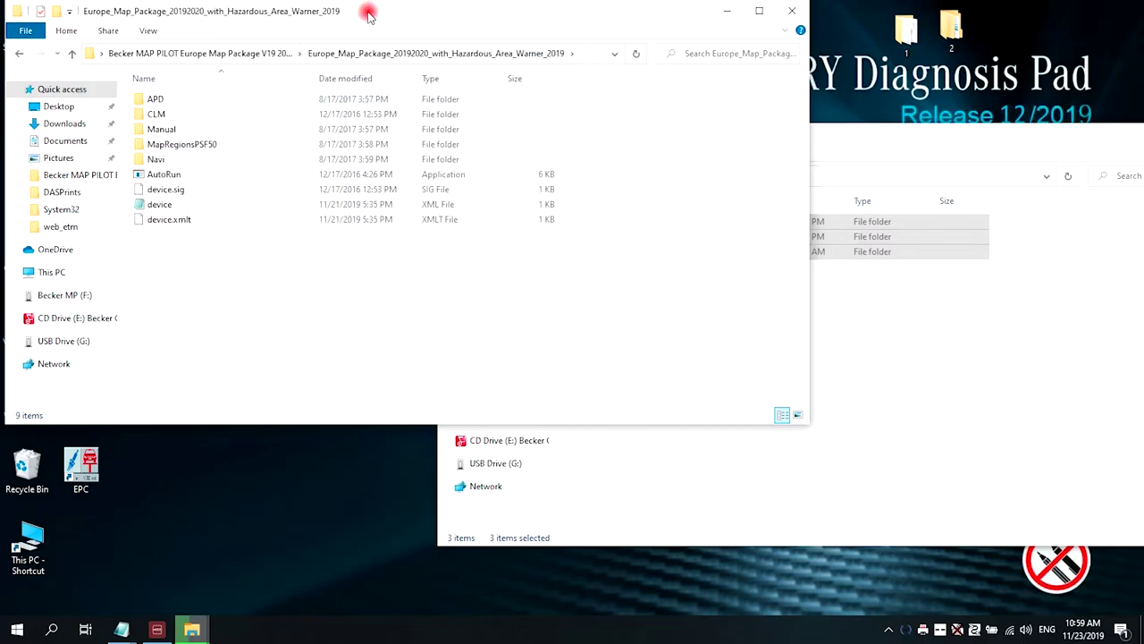
pyautogui.moveTo(369, 15); pyautogui.dragTo(573, 260)
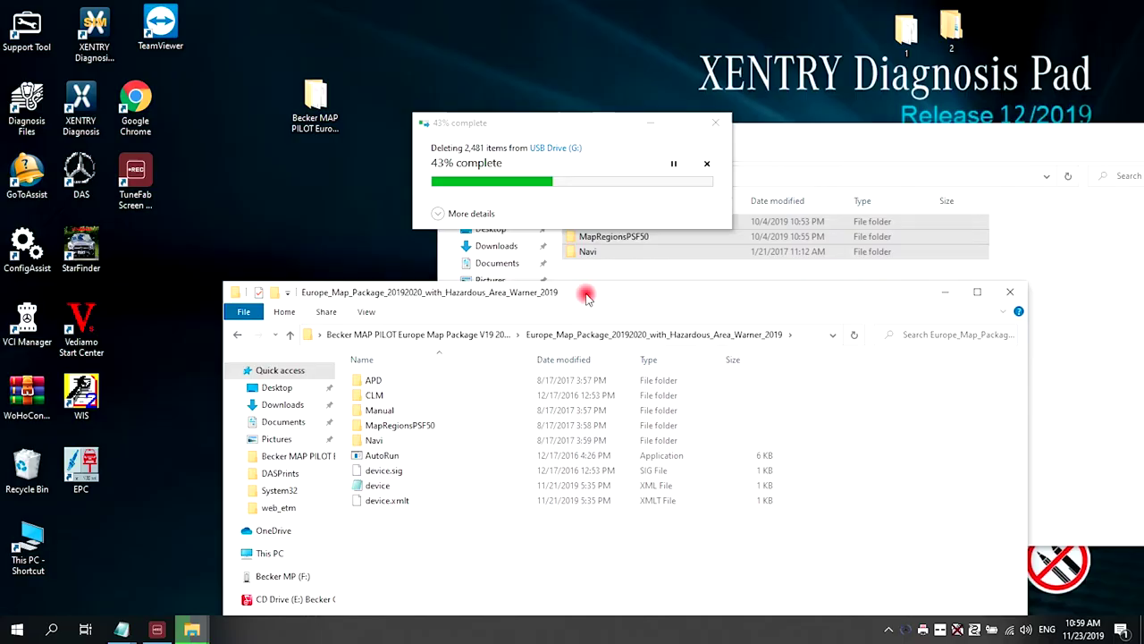
pyautogui.moveTo(586, 297); pyautogui.dragTo(591, 278)
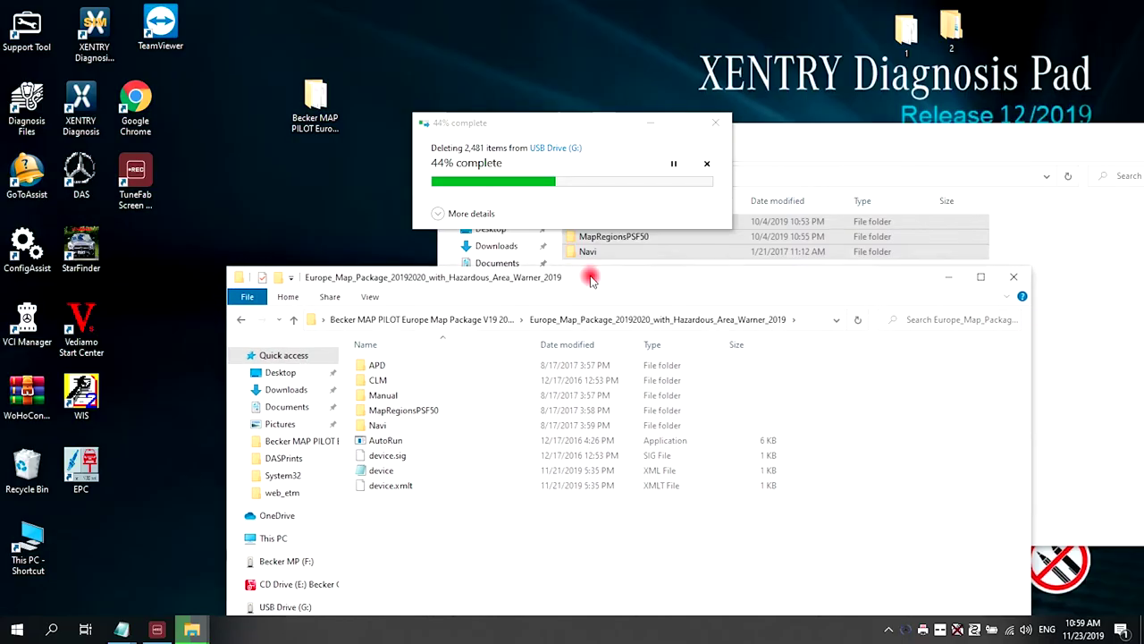
pyautogui.click(427, 362)
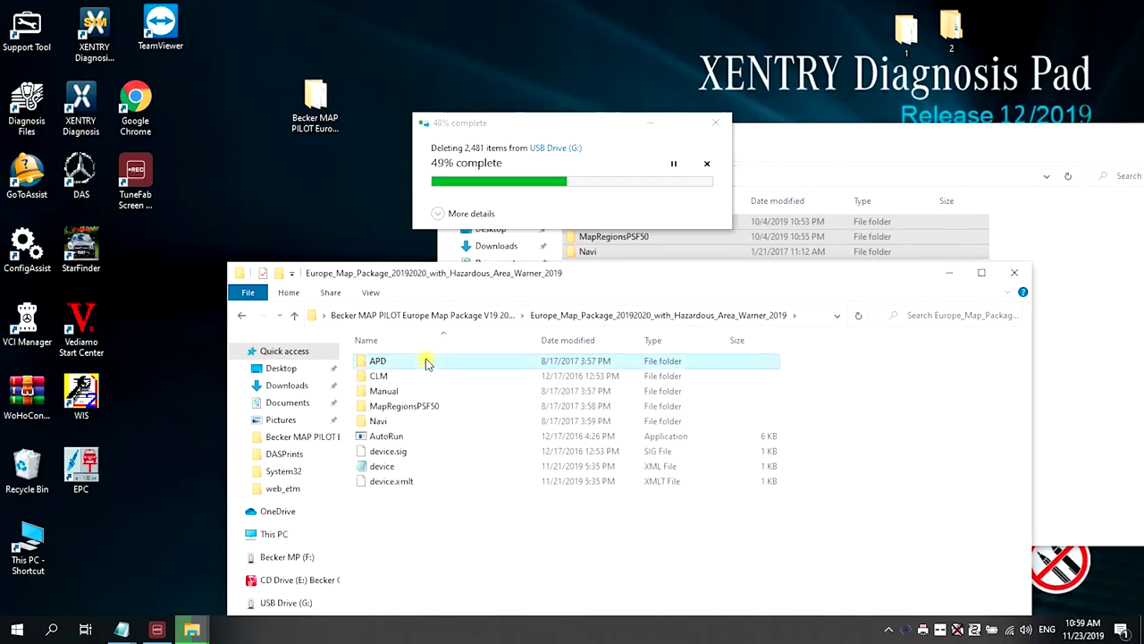
pyautogui.keyDown('ctrl'); pyautogui.click(428, 407); pyautogui.keyUp('ctrl')
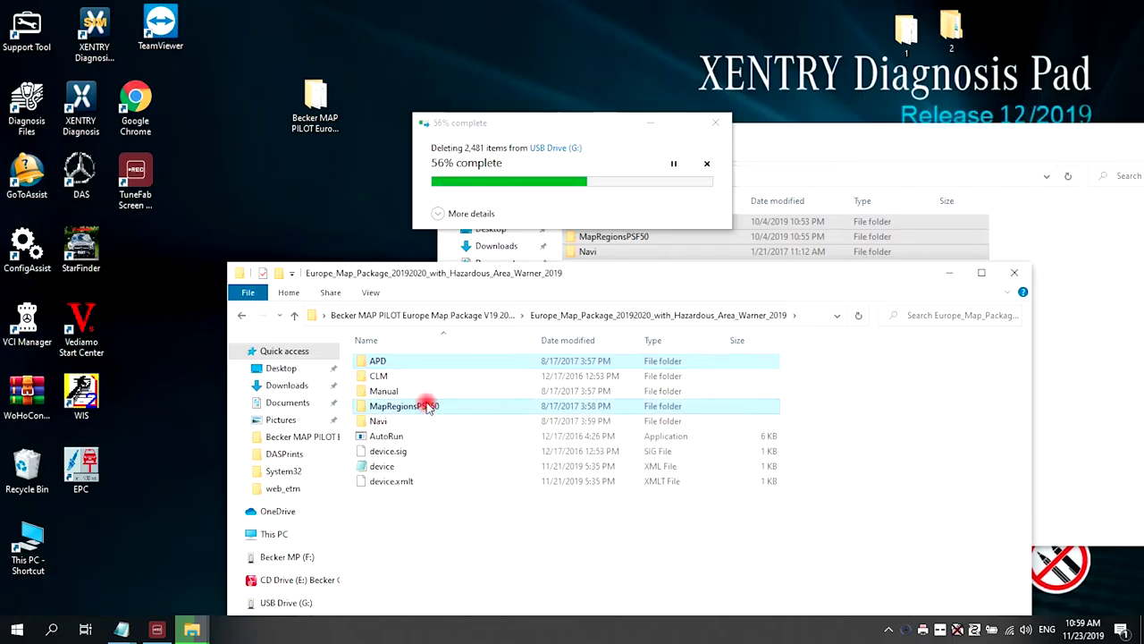
pyautogui.keyDown('ctrl'); pyautogui.click(413, 422); pyautogui.keyUp('ctrl')
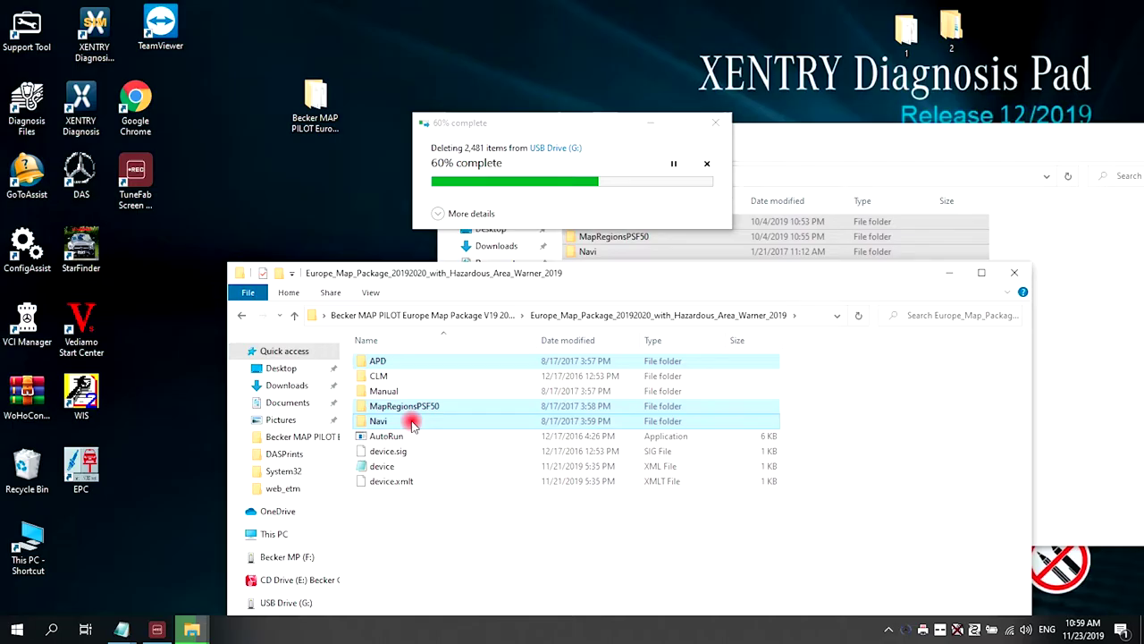
pyautogui.rightClick(427, 408)
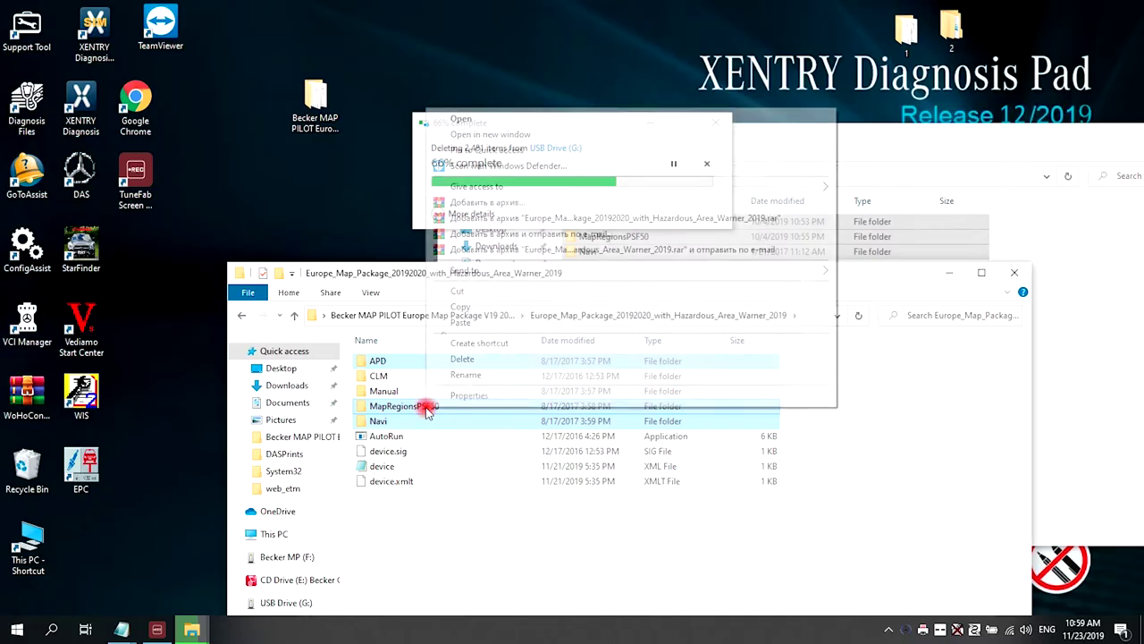
pyautogui.click(473, 310)
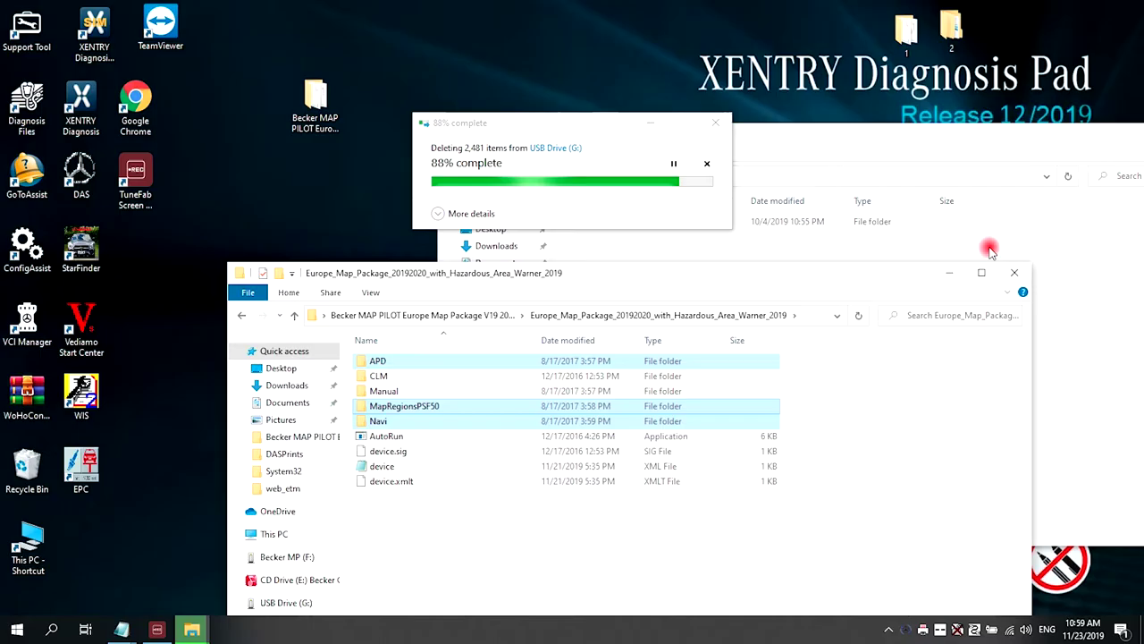
# Paste the three map folders onto the empty USB Drive (G:).
pyautogui.moveTo(808, 281); pyautogui.dragTo(670, 417)
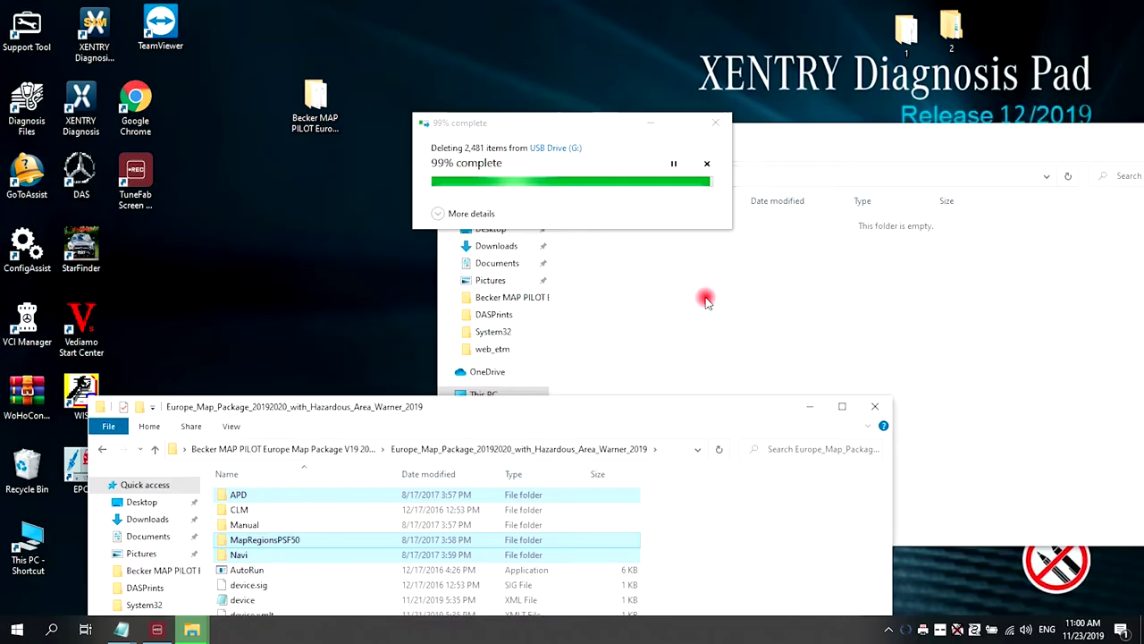
pyautogui.click(705, 300)
pyautogui.rightClick(689, 270)
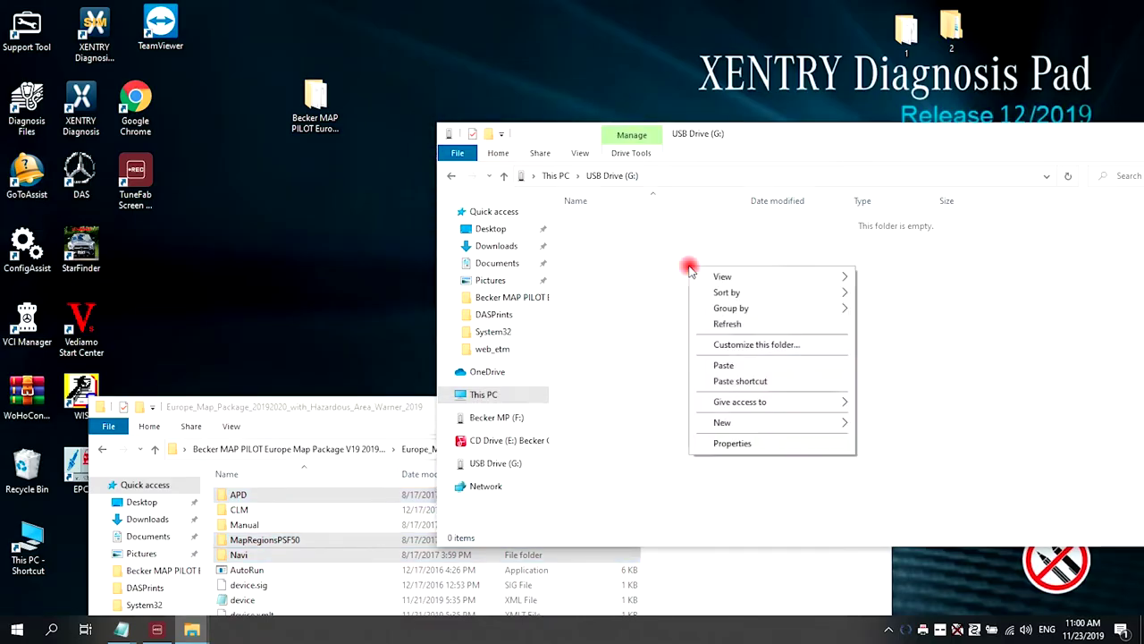
pyautogui.click(724, 366)
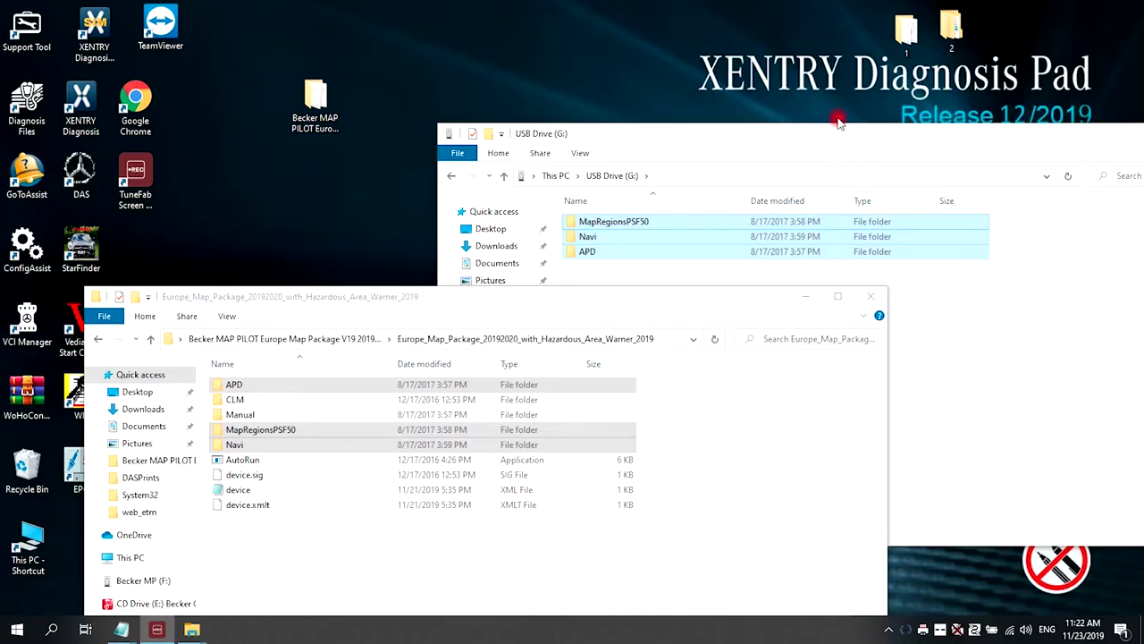
# Close the USB window, copy CLM, Manual, AutoRun, device.sig, device, device.xmlt, then minimize the package.
pyautogui.moveTo(827, 136); pyautogui.dragTo(596, 93)
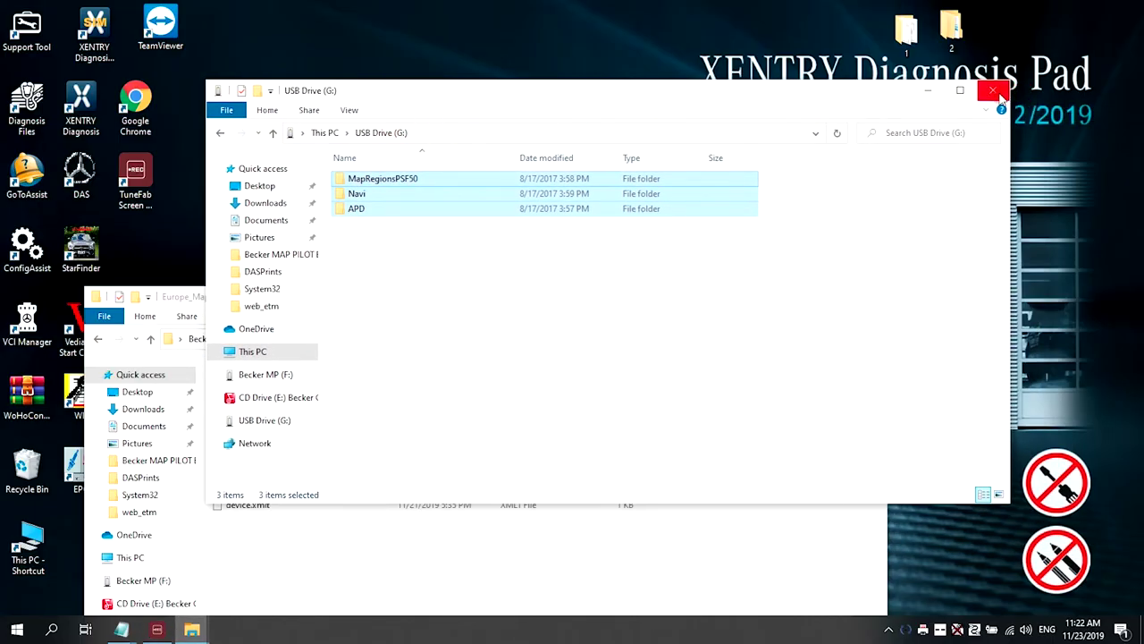
pyautogui.click(995, 92)
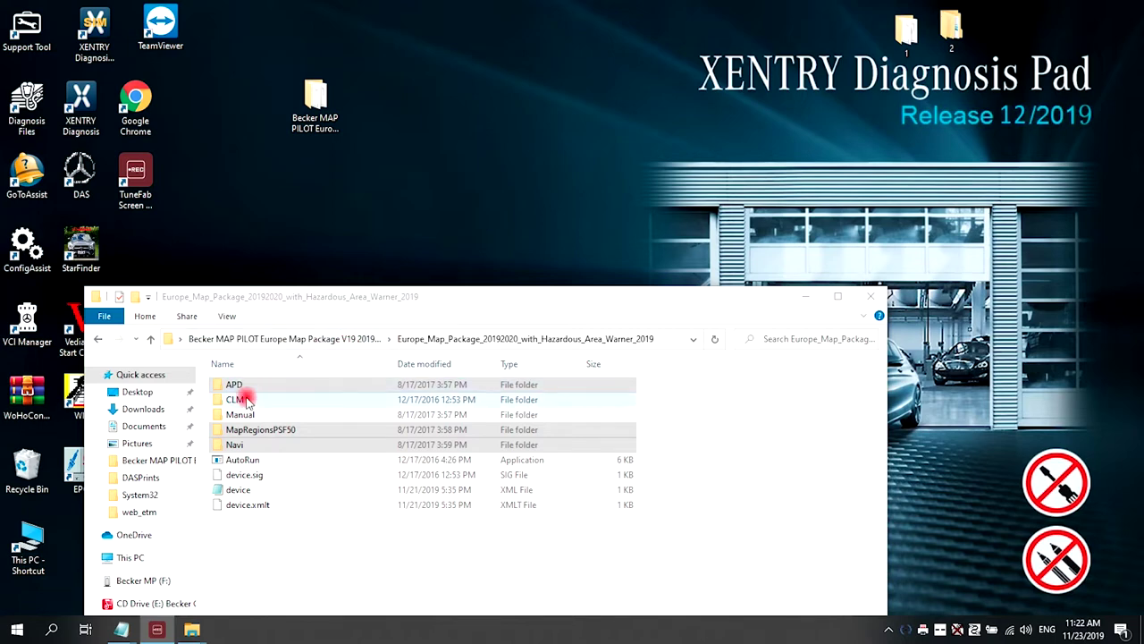
pyautogui.click(248, 402)
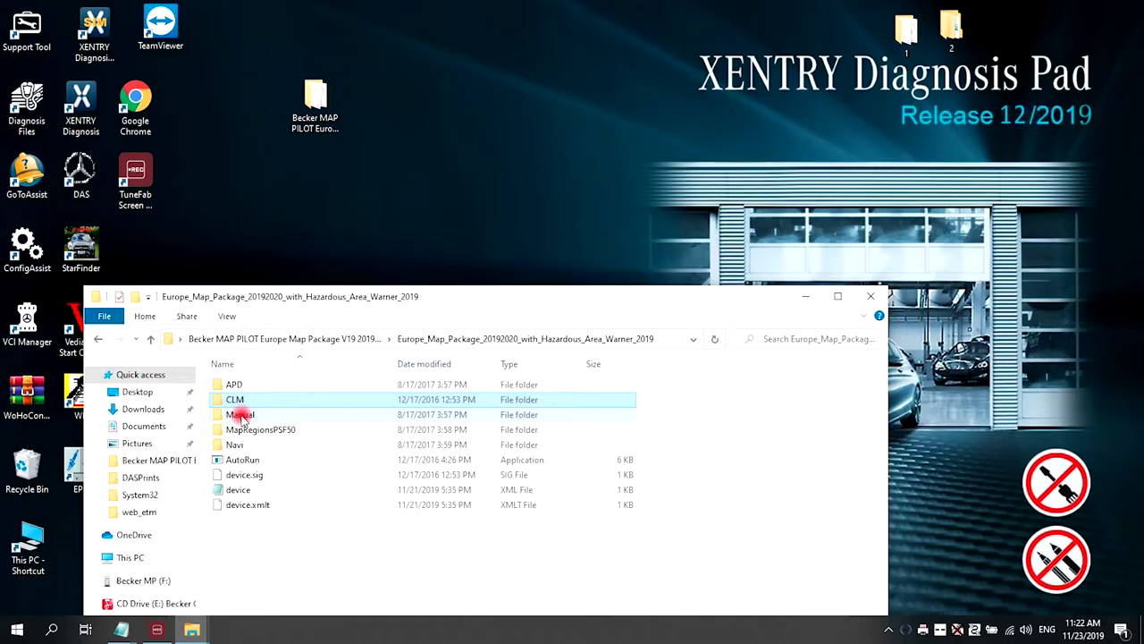
pyautogui.keyDown('ctrl'); pyautogui.click(241, 417); pyautogui.keyUp('ctrl')
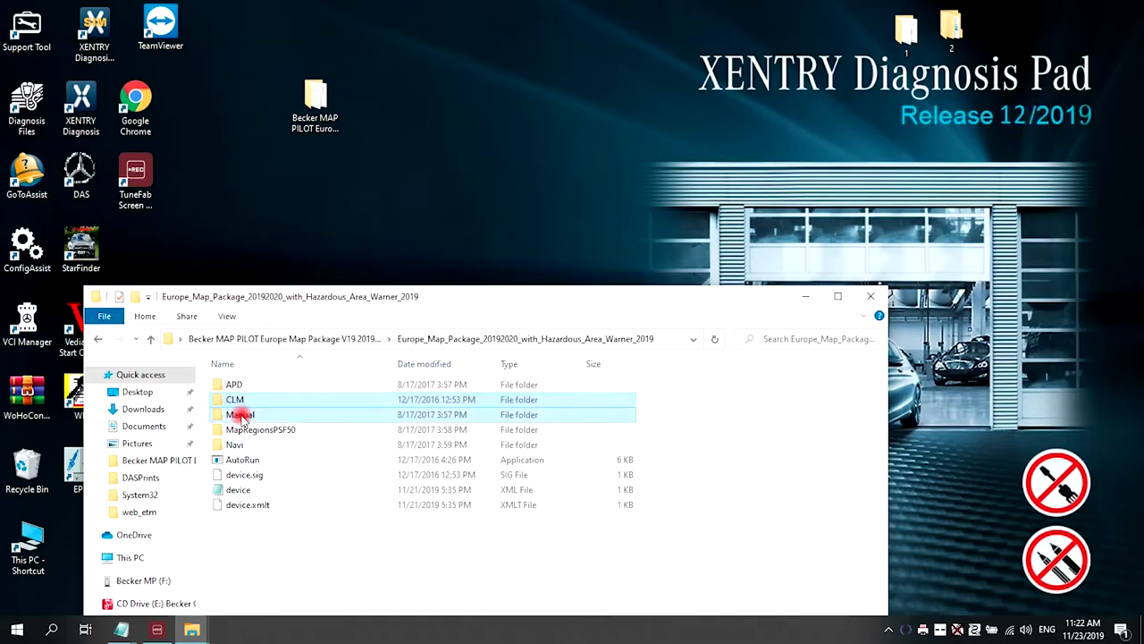
pyautogui.keyDown('ctrl'); pyautogui.click(253, 462); pyautogui.keyUp('ctrl')
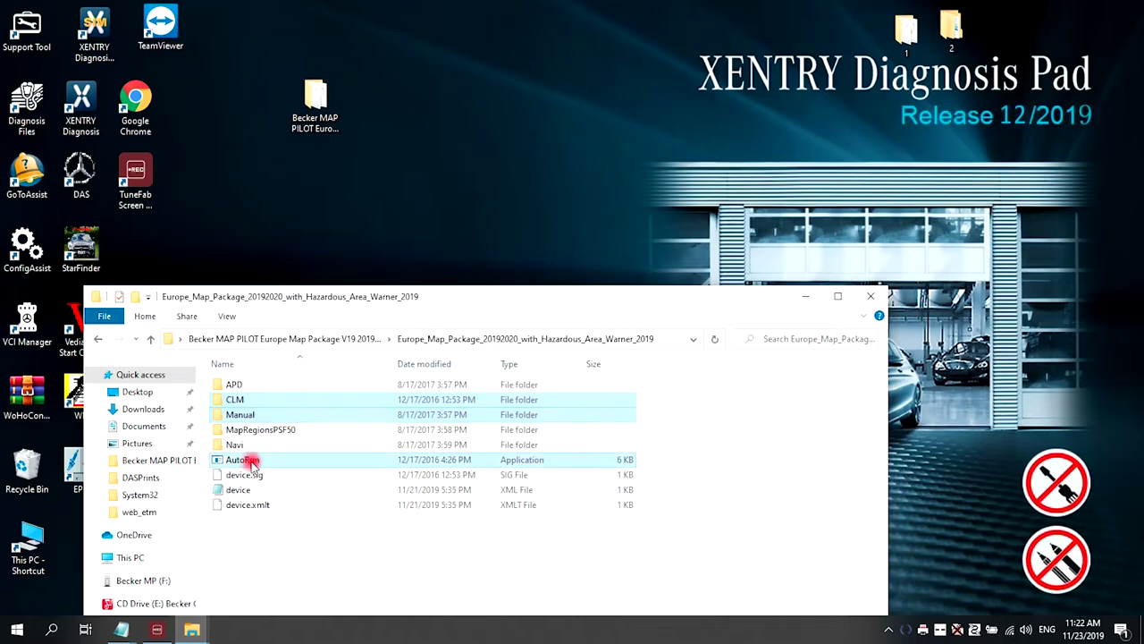
pyautogui.keyDown('ctrl'); pyautogui.click(251, 476); pyautogui.keyUp('ctrl')
pyautogui.keyDown('ctrl'); pyautogui.click(250, 491); pyautogui.keyUp('ctrl')
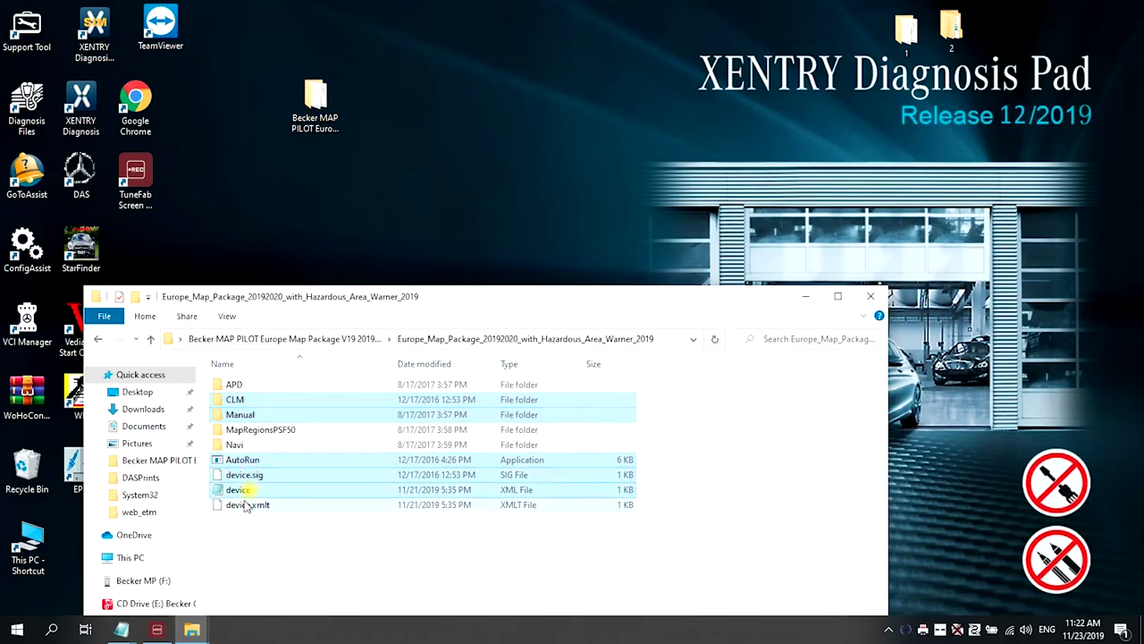
pyautogui.keyDown('ctrl'); pyautogui.click(244, 507); pyautogui.keyUp('ctrl')
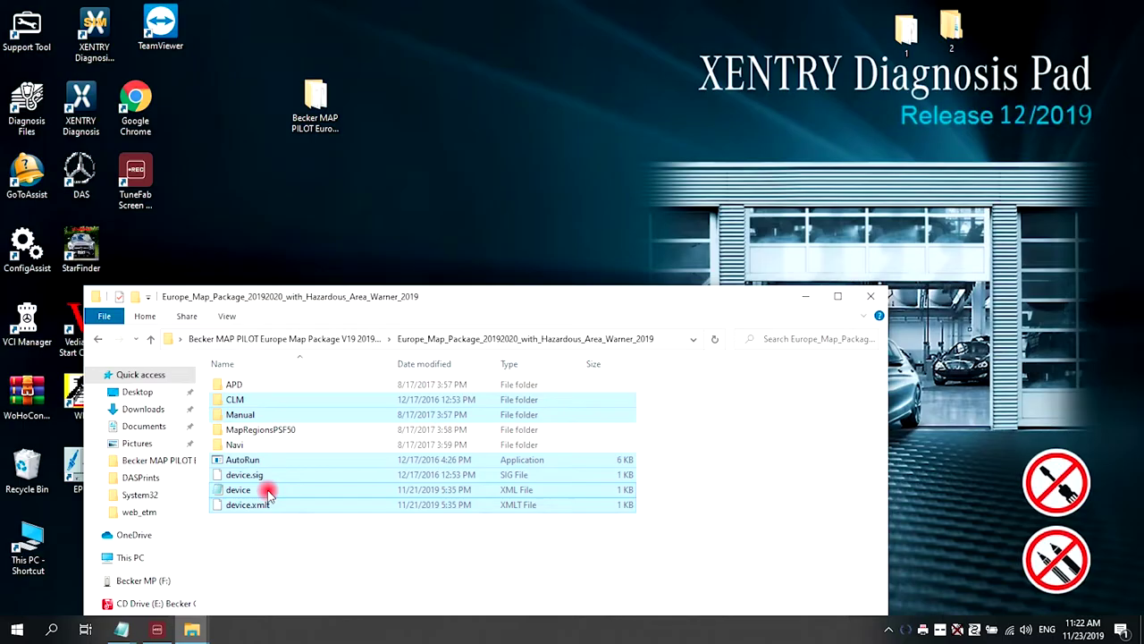
pyautogui.rightClick(269, 491)
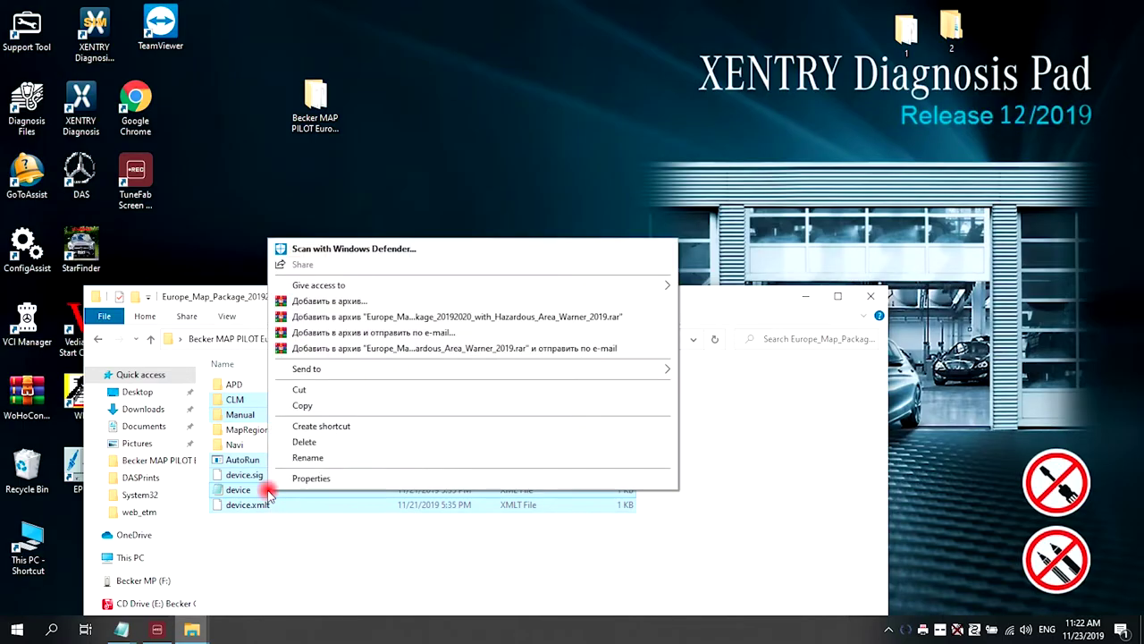
pyautogui.click(324, 407)
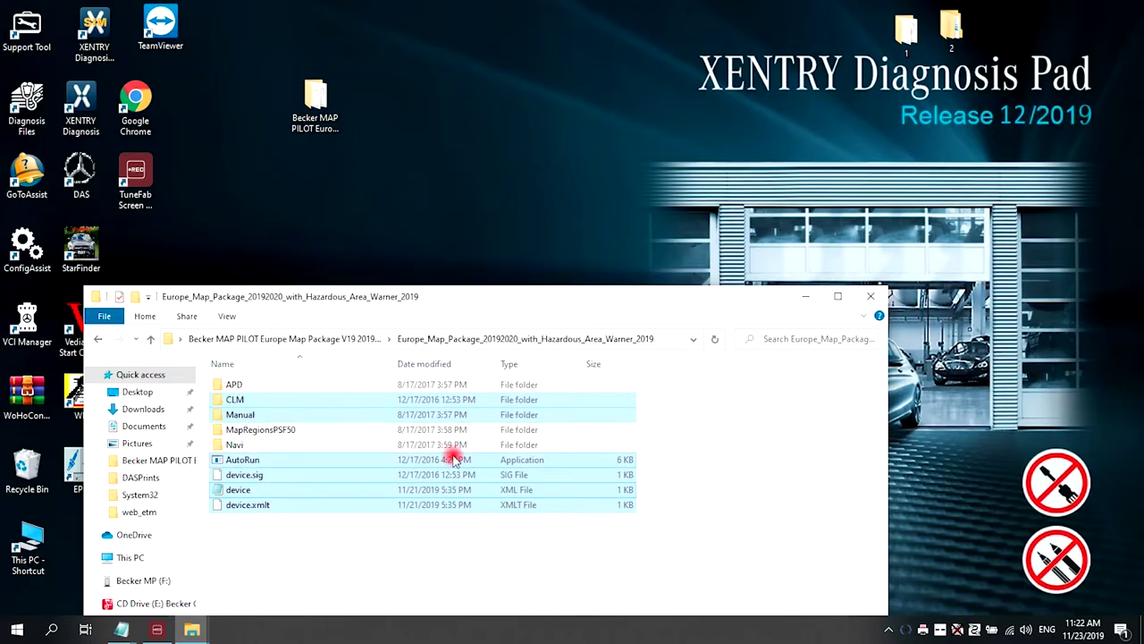
pyautogui.click(807, 297)
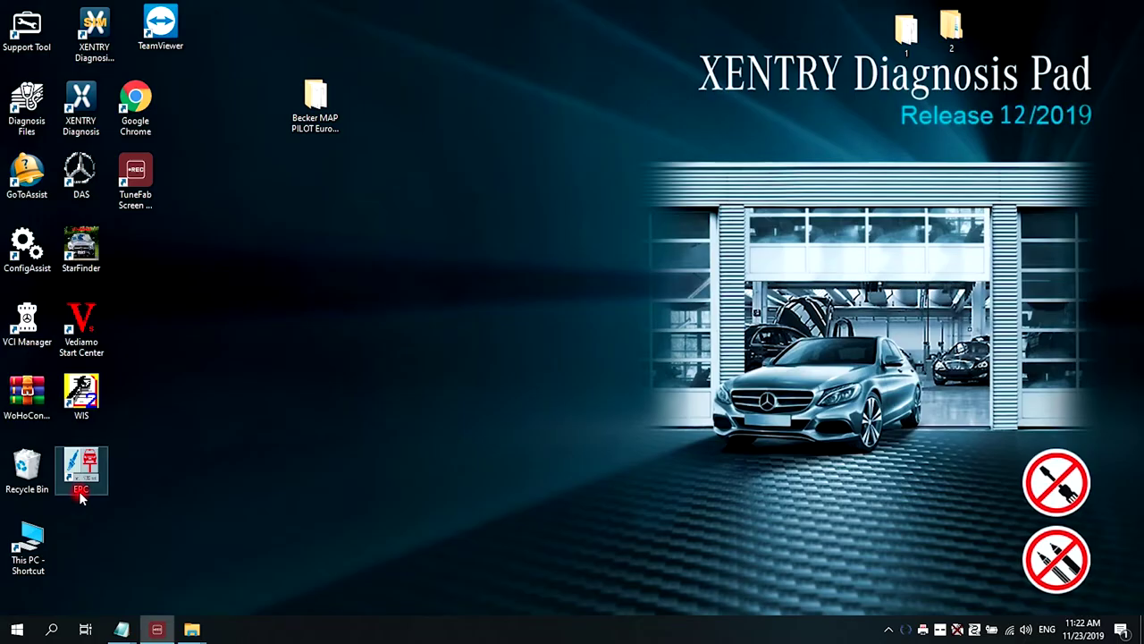
# Permanently delete the 19 old items on Becker MP (F:) and paste the copied package files there.
pyautogui.doubleClick(41, 532)
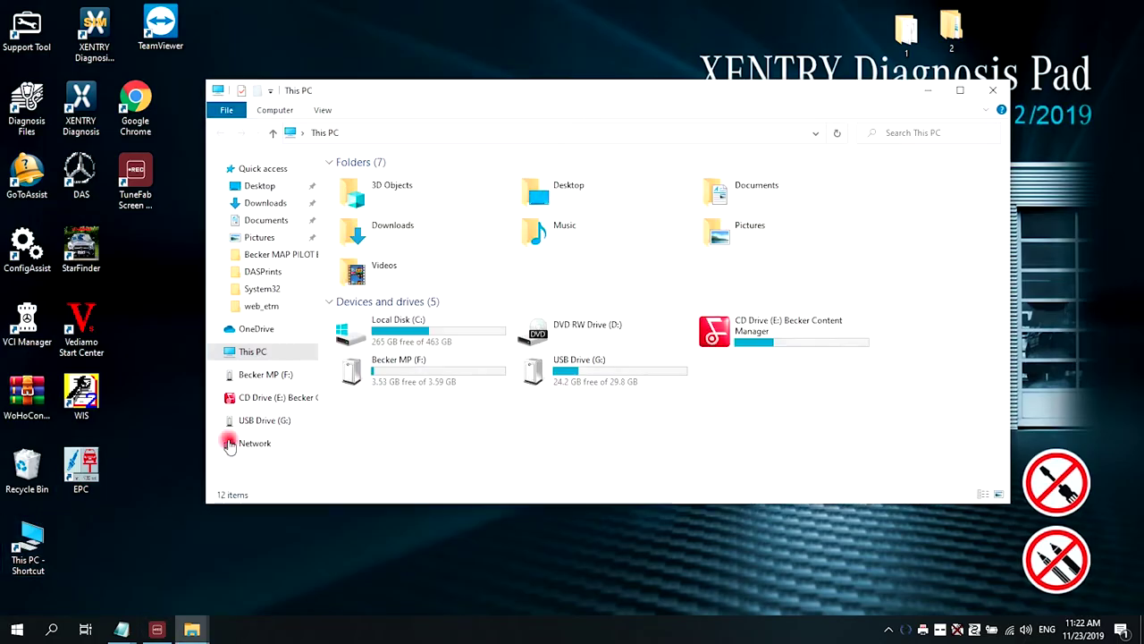
pyautogui.doubleClick(450, 367)
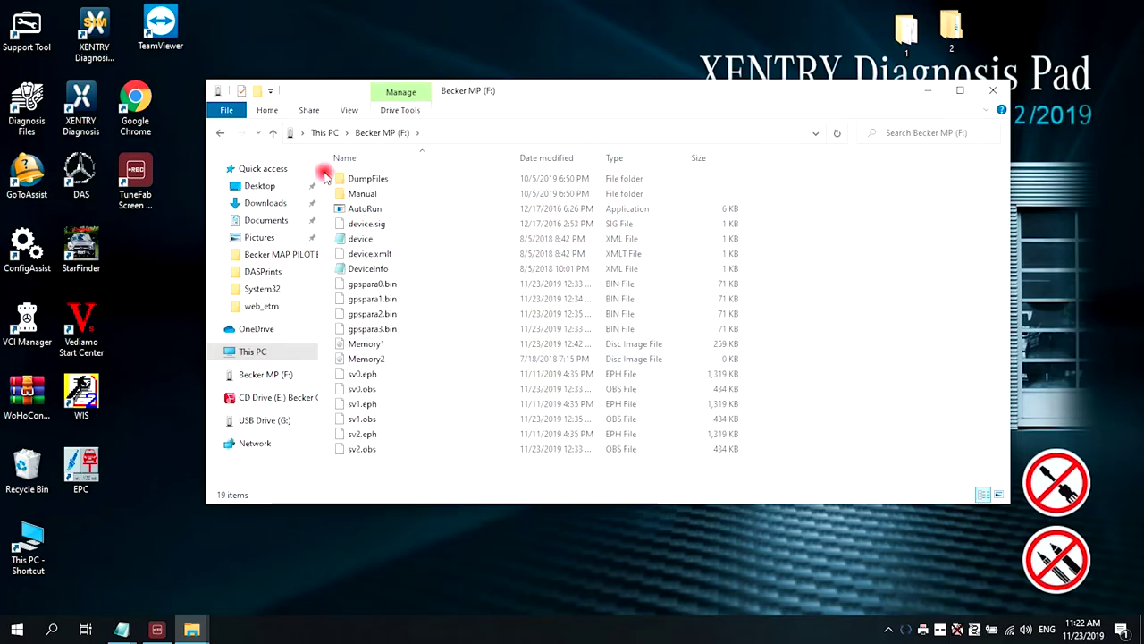
pyautogui.moveTo(325, 177)
pyautogui.mouseDown()
pyautogui.moveTo(383, 273)
pyautogui.moveTo(437, 458)
pyautogui.mouseUp()
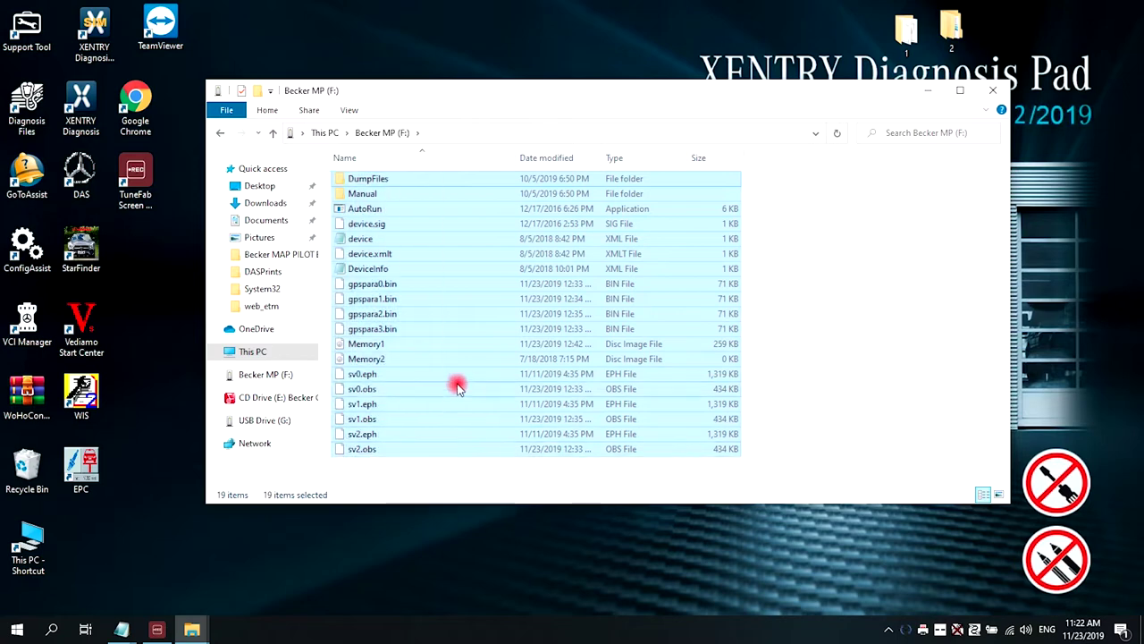
pyautogui.rightClick(458, 378)
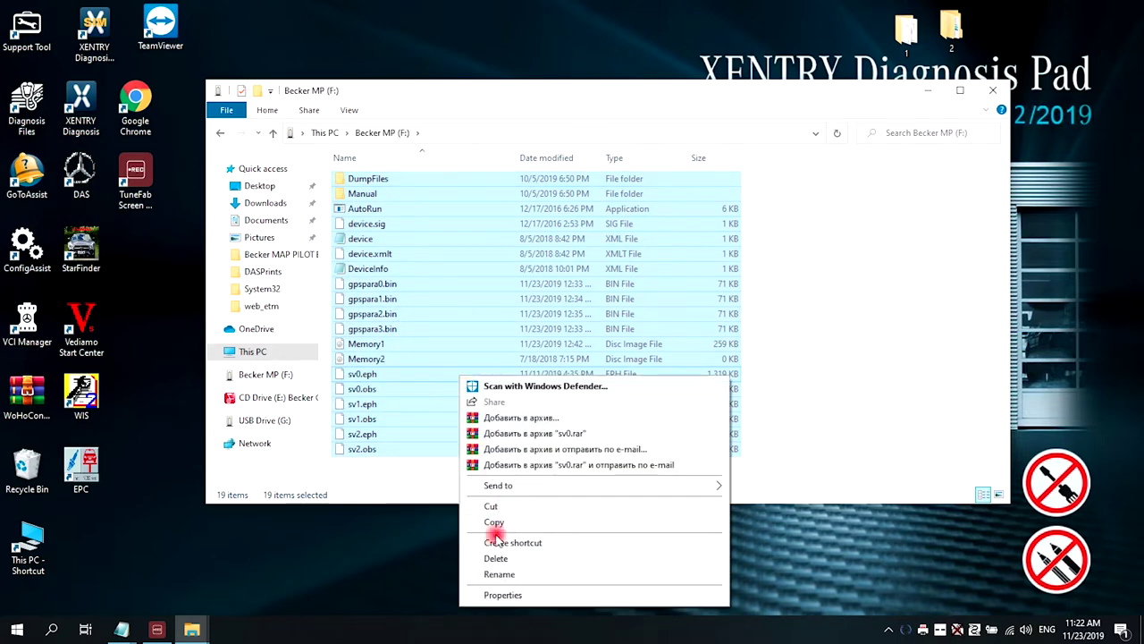
pyautogui.click(497, 559)
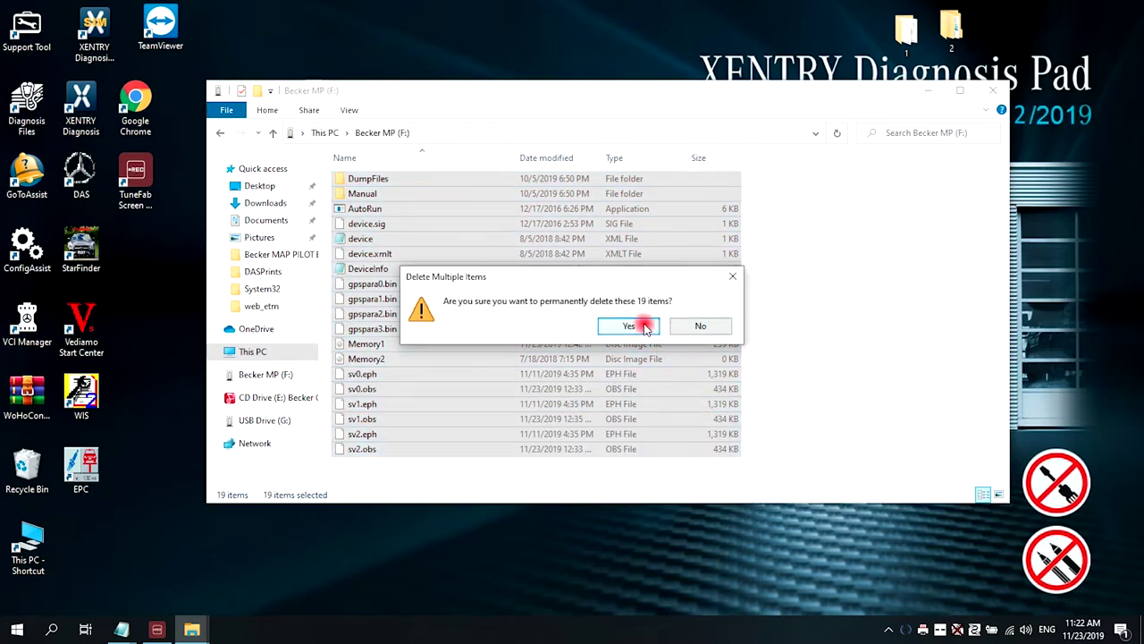
pyautogui.click(645, 327)
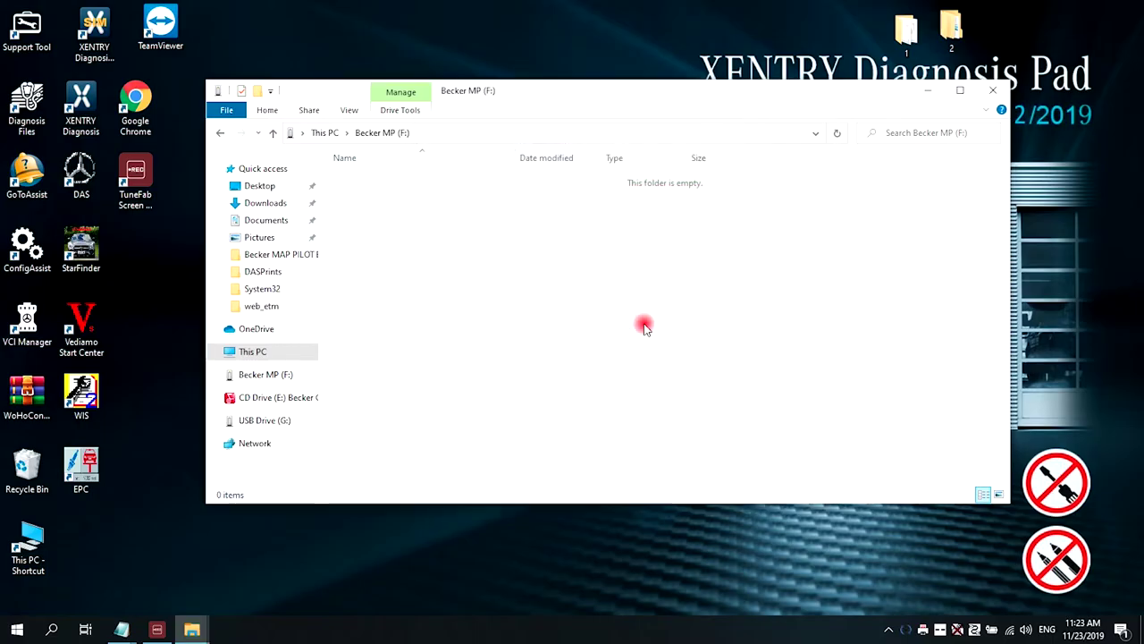
pyautogui.rightClick(424, 270)
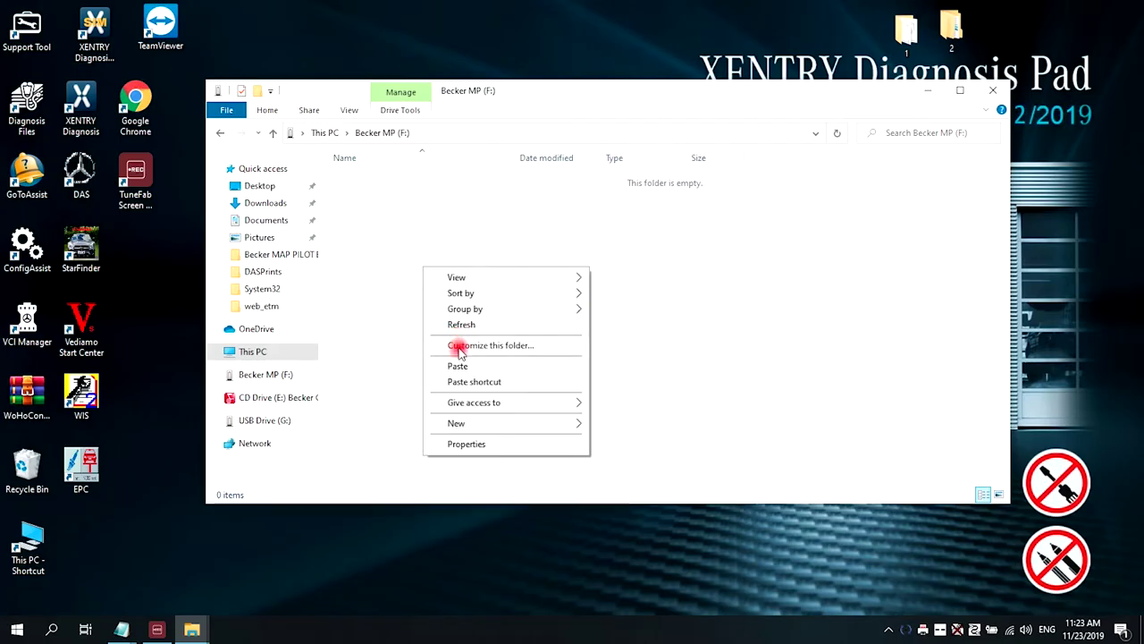
pyautogui.click(457, 368)
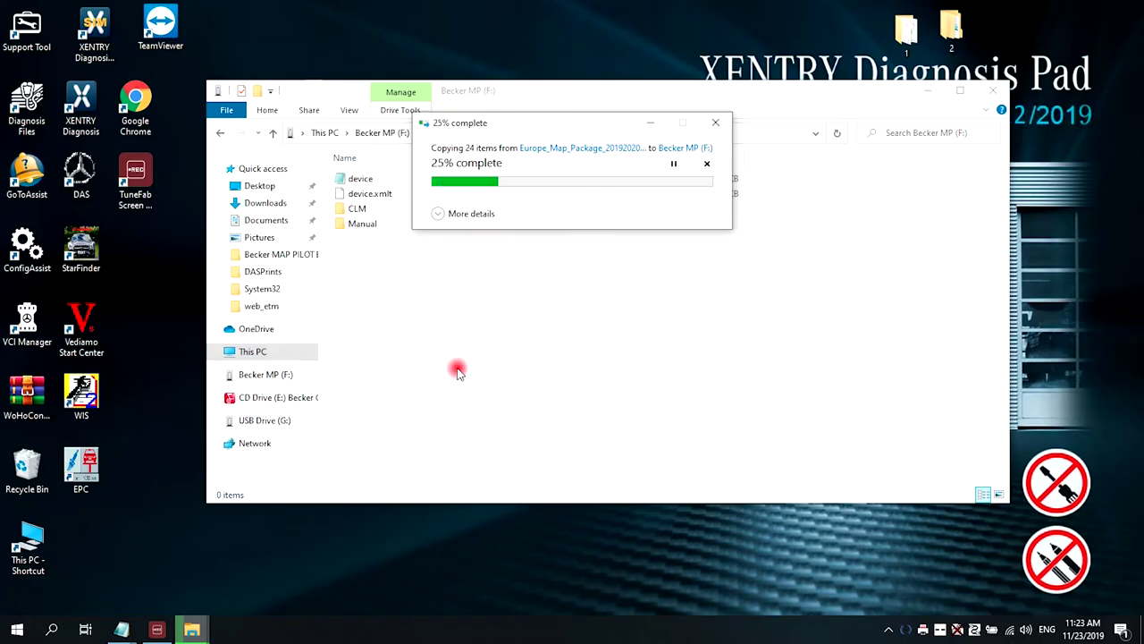
# Mark device.xmlt on Becker MP (F:) read-only and close the drive window.
pyautogui.click(430, 332)
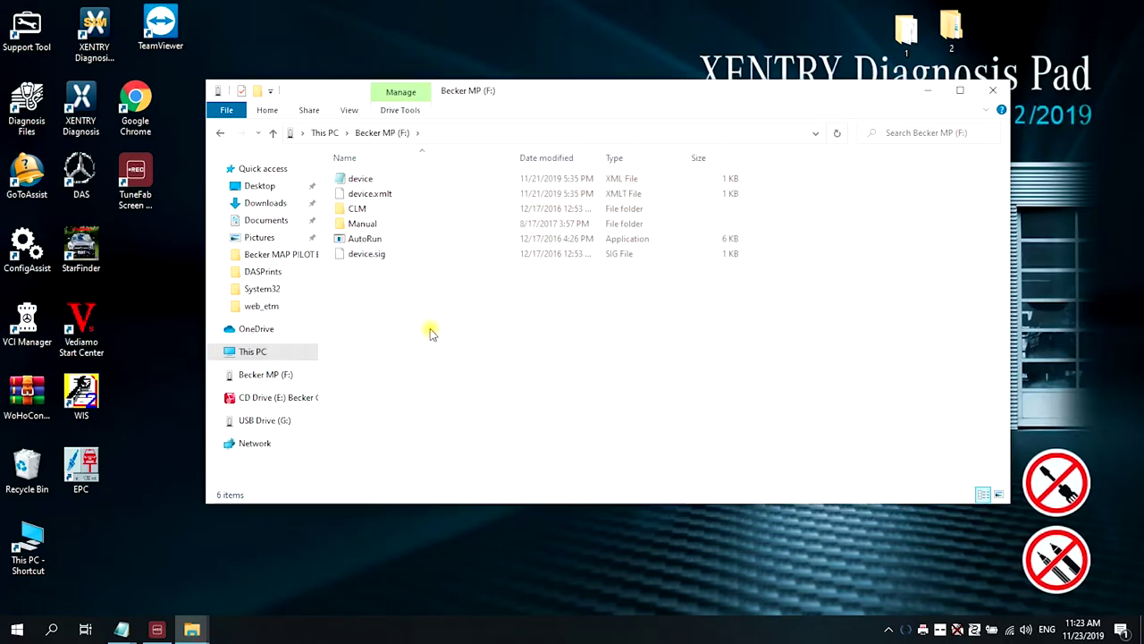
pyautogui.click(391, 196)
pyautogui.rightClick(391, 196)
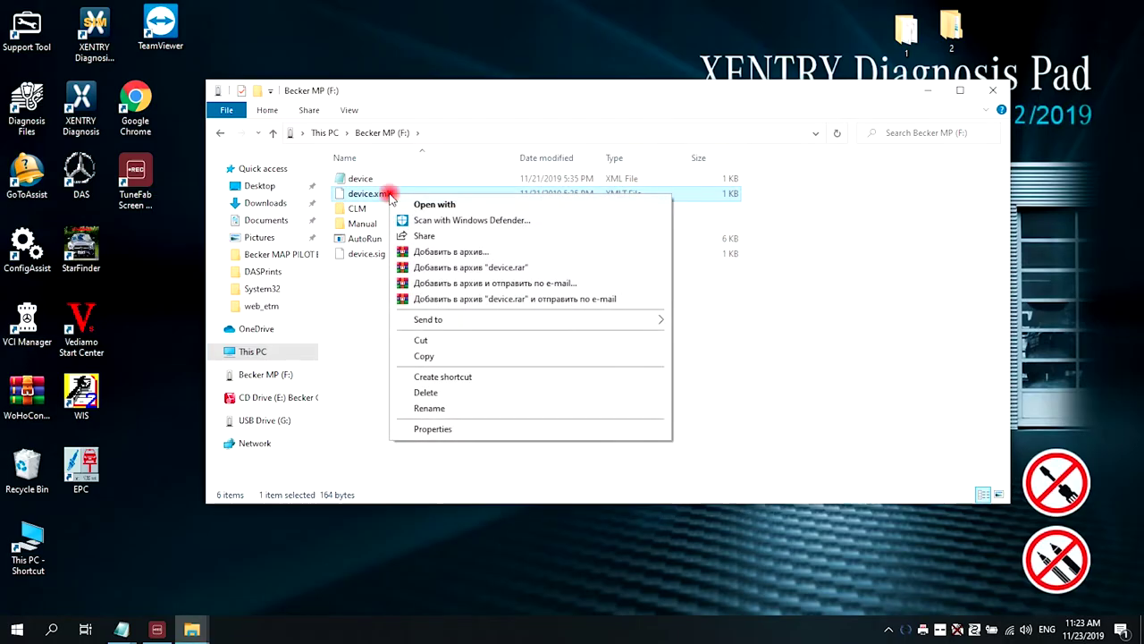
pyautogui.click(438, 429)
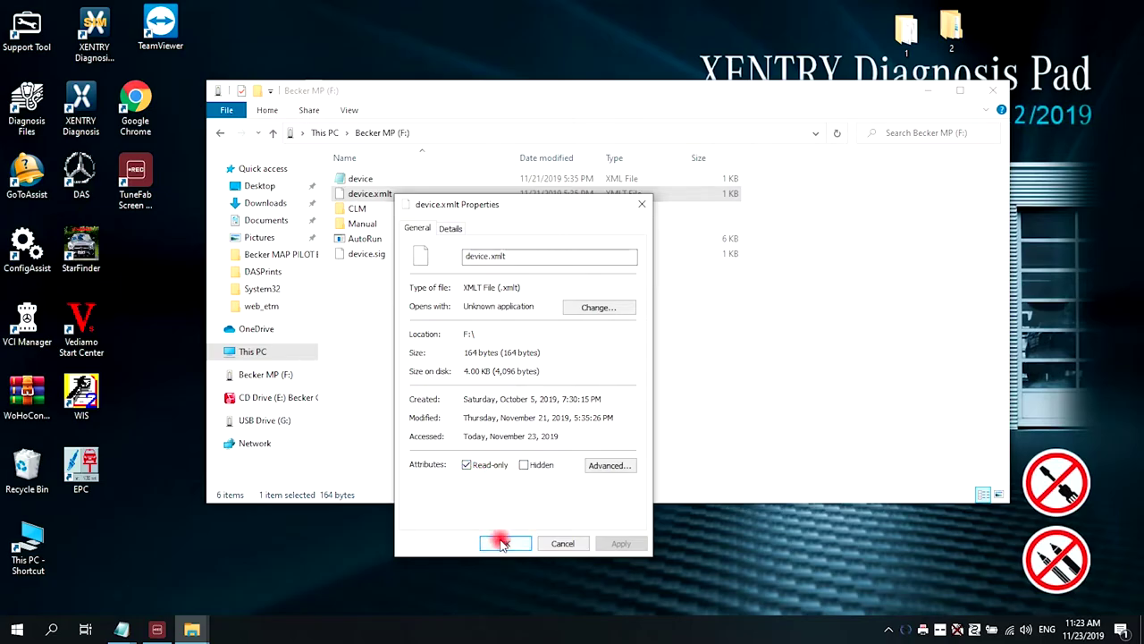
pyautogui.click(502, 542)
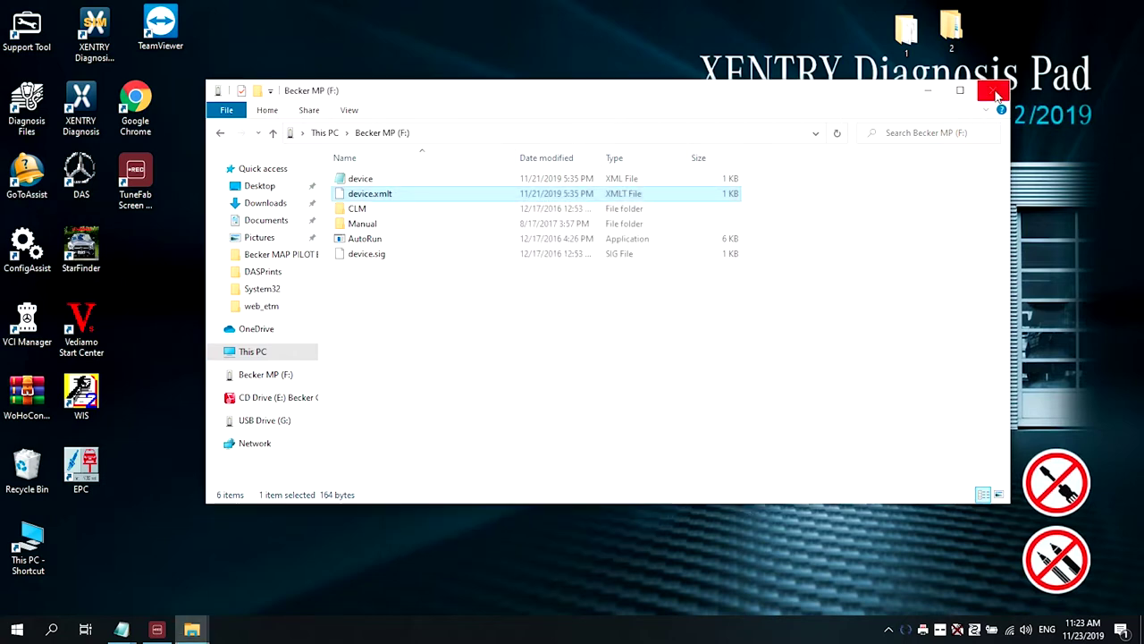
pyautogui.click(992, 97)
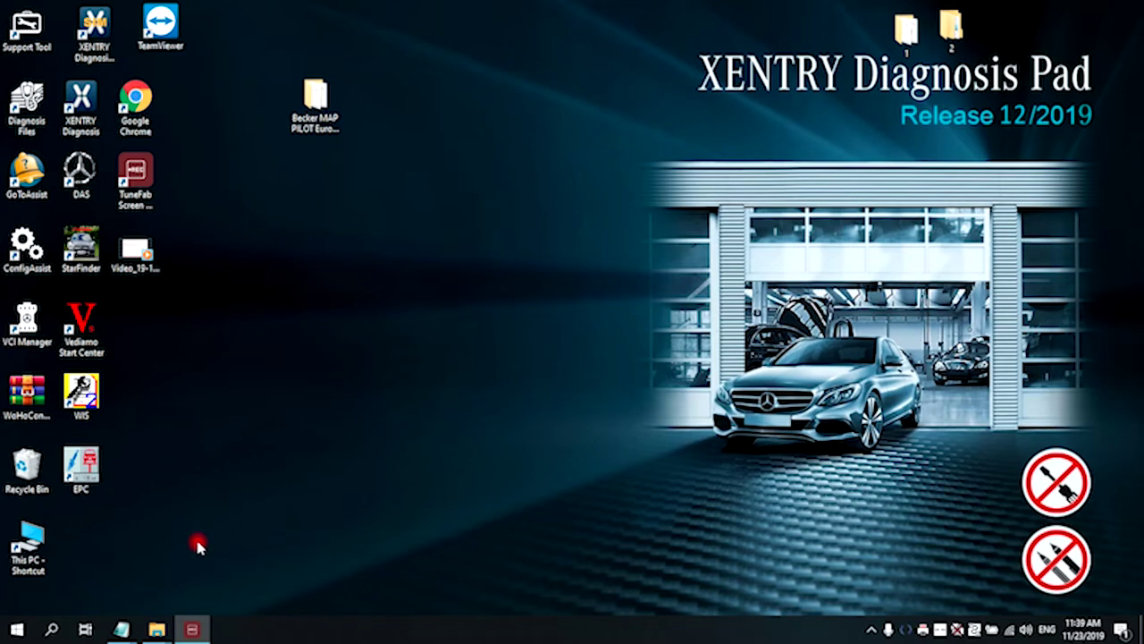
# Open Becker MP (F:) from This PC and permanently delete all 17 of its items.
pyautogui.doubleClick(28, 543)
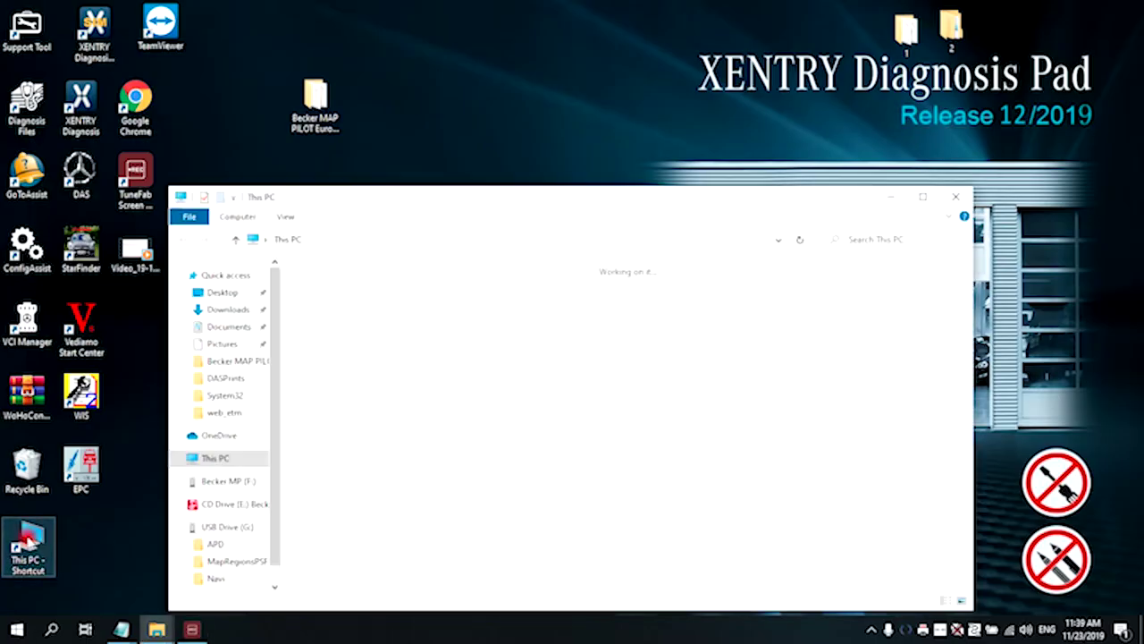
pyautogui.doubleClick(436, 476)
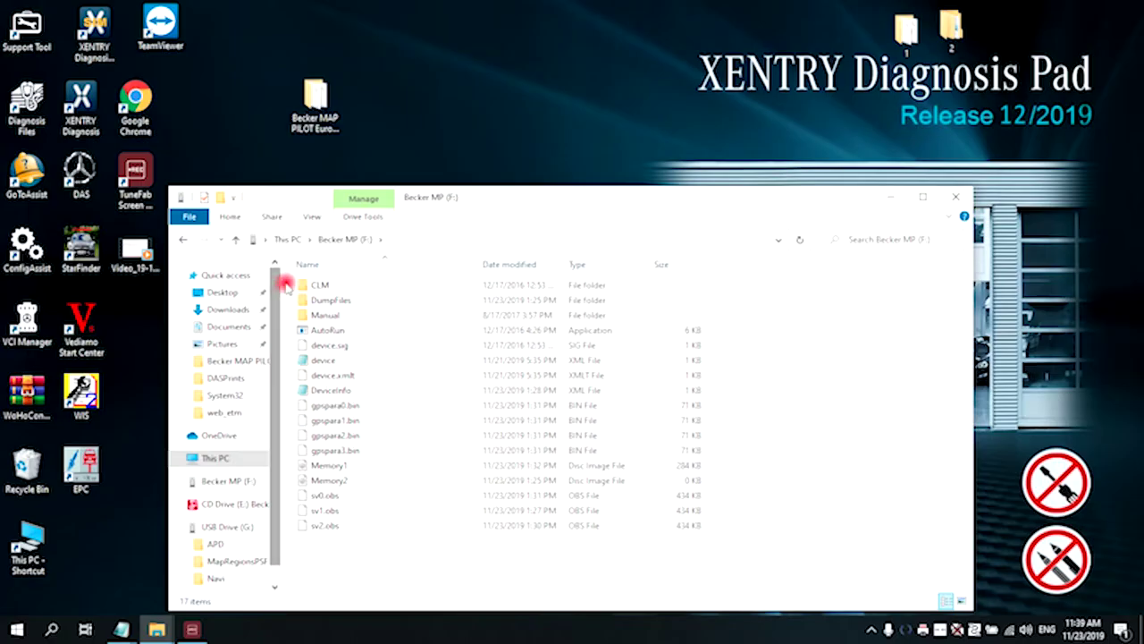
pyautogui.moveTo(287, 285); pyautogui.dragTo(410, 486)
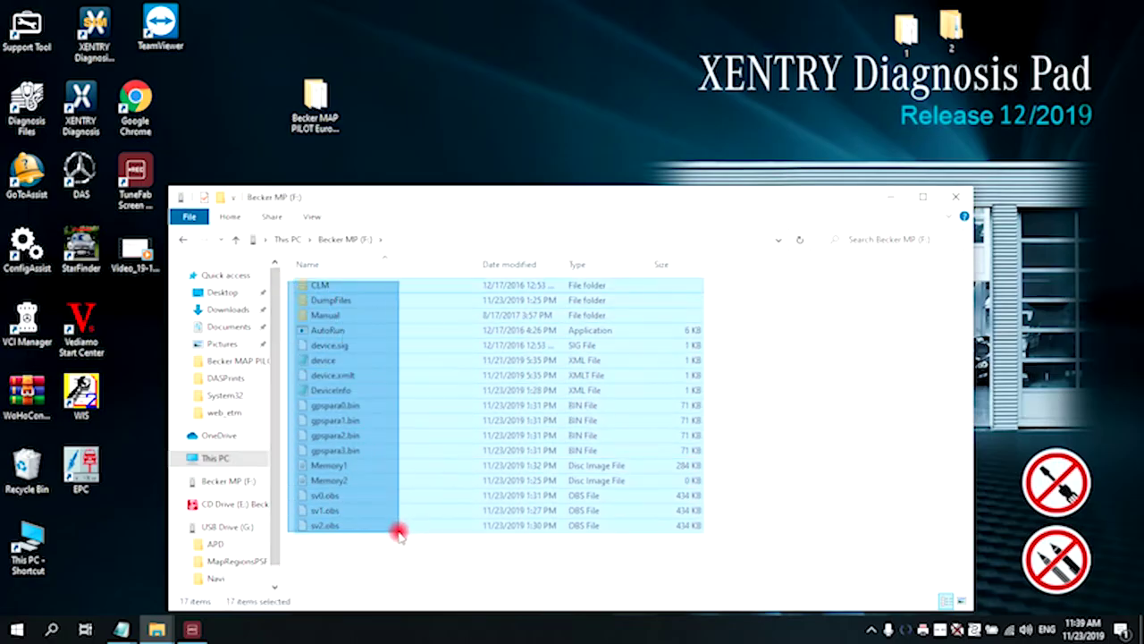
pyautogui.rightClick(410, 485)
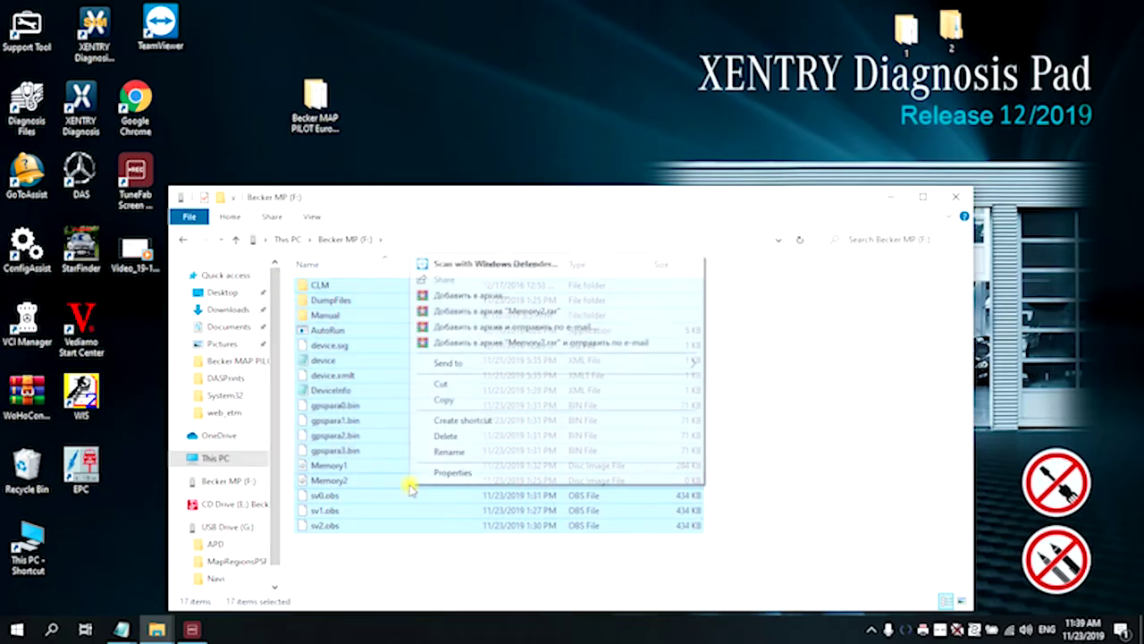
pyautogui.click(444, 438)
pyautogui.click(645, 327)
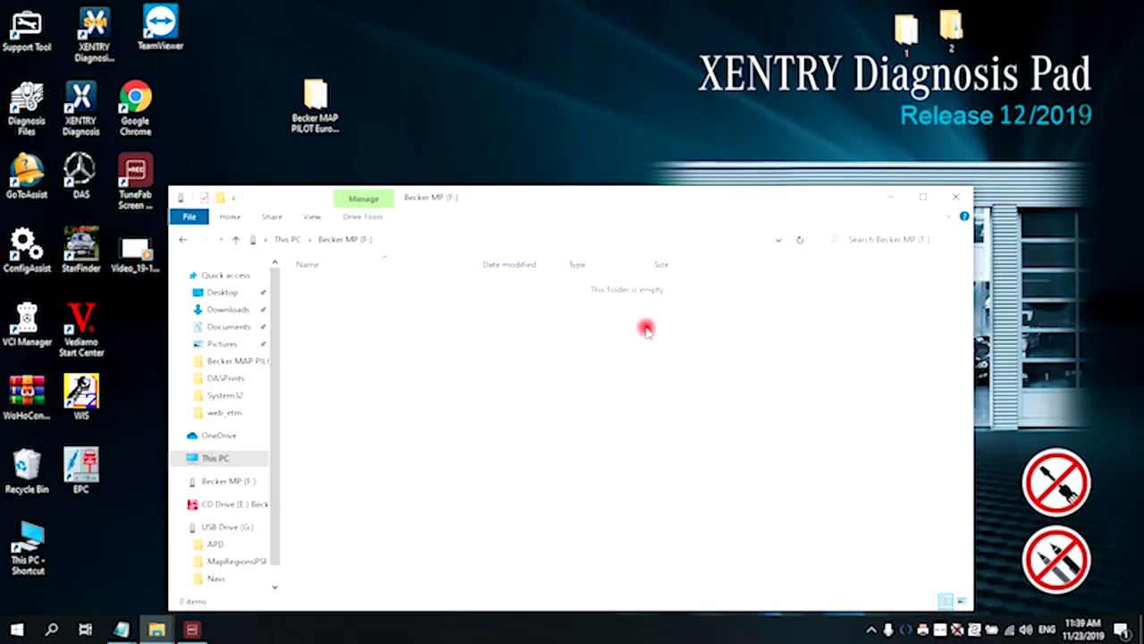
# Copy all 19 backup files from desktop folder 1 back onto Becker MP (F:).
pyautogui.doubleClick(904, 31)
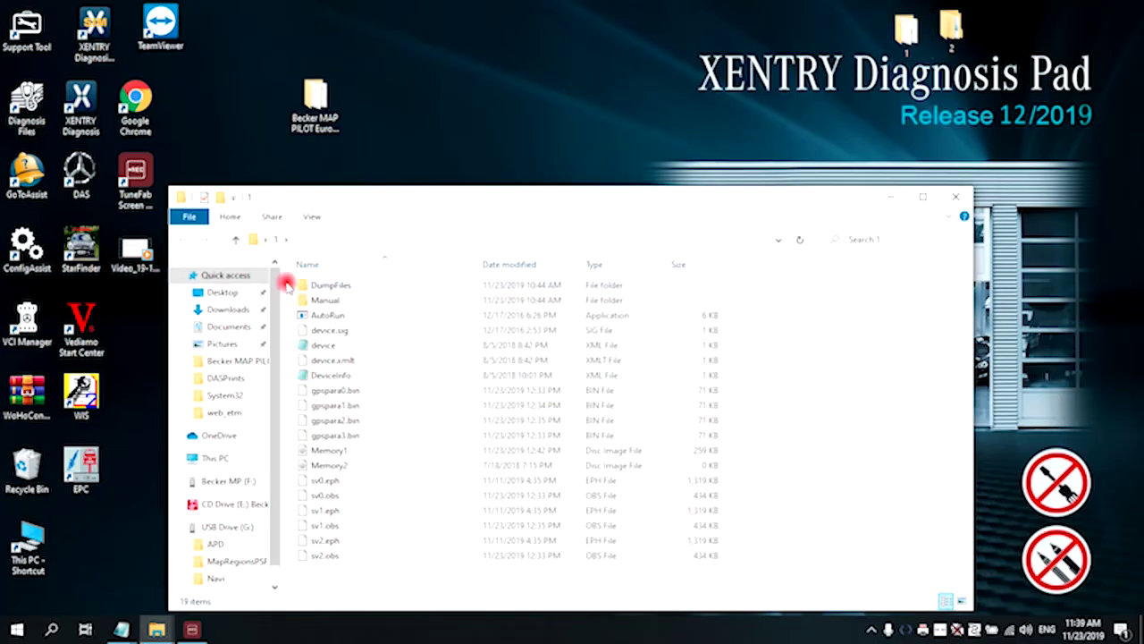
pyautogui.moveTo(288, 286); pyautogui.dragTo(383, 559)
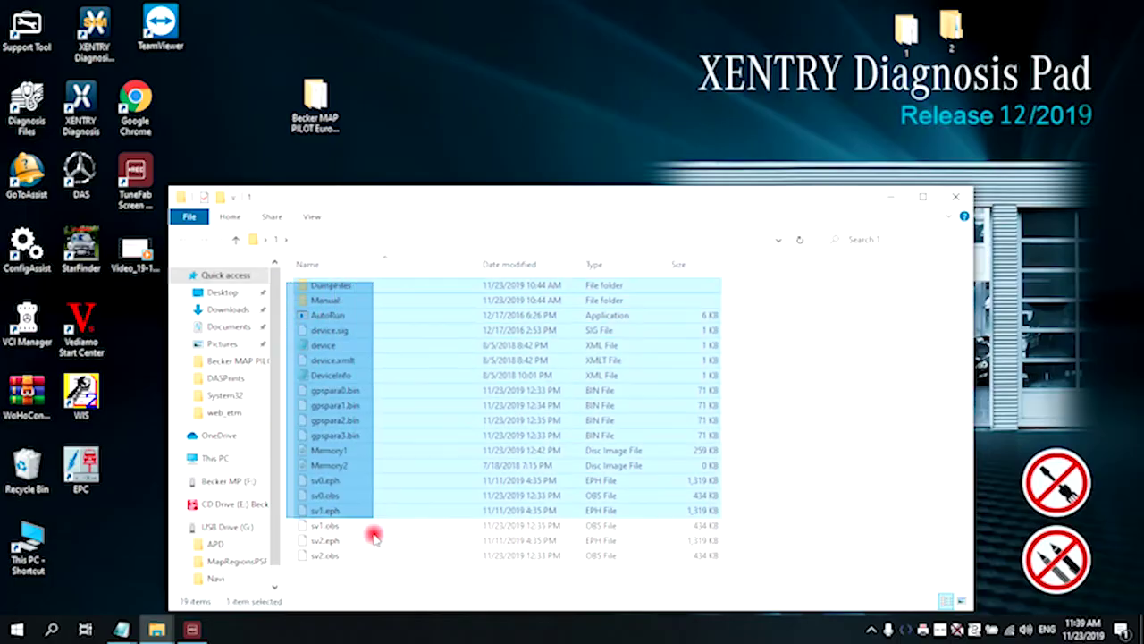
pyautogui.rightClick(392, 507)
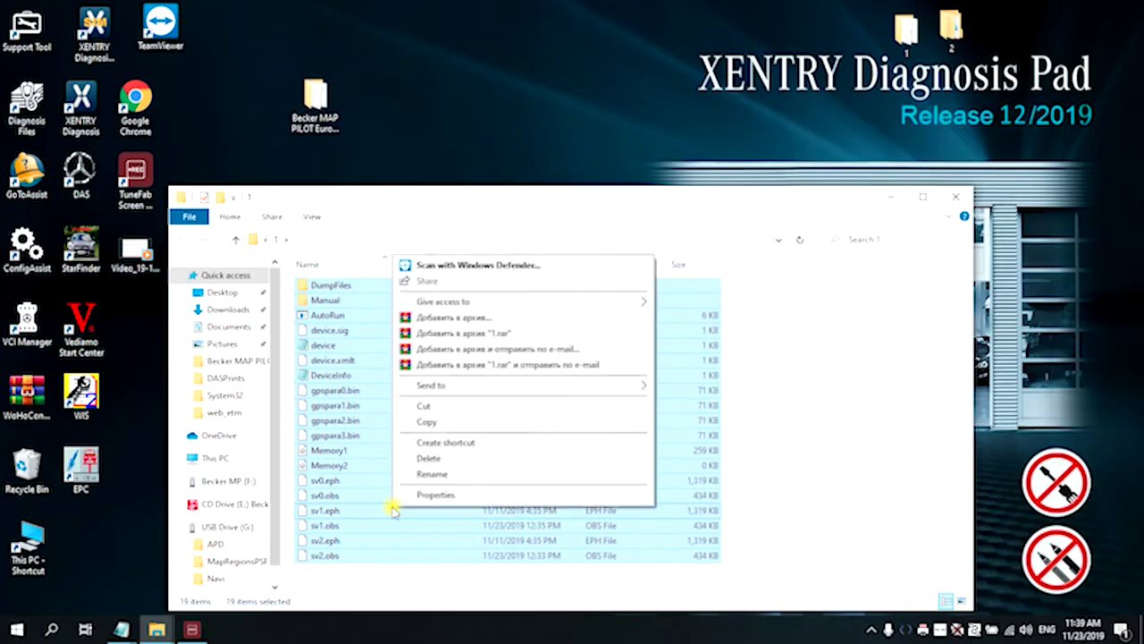
pyautogui.click(426, 429)
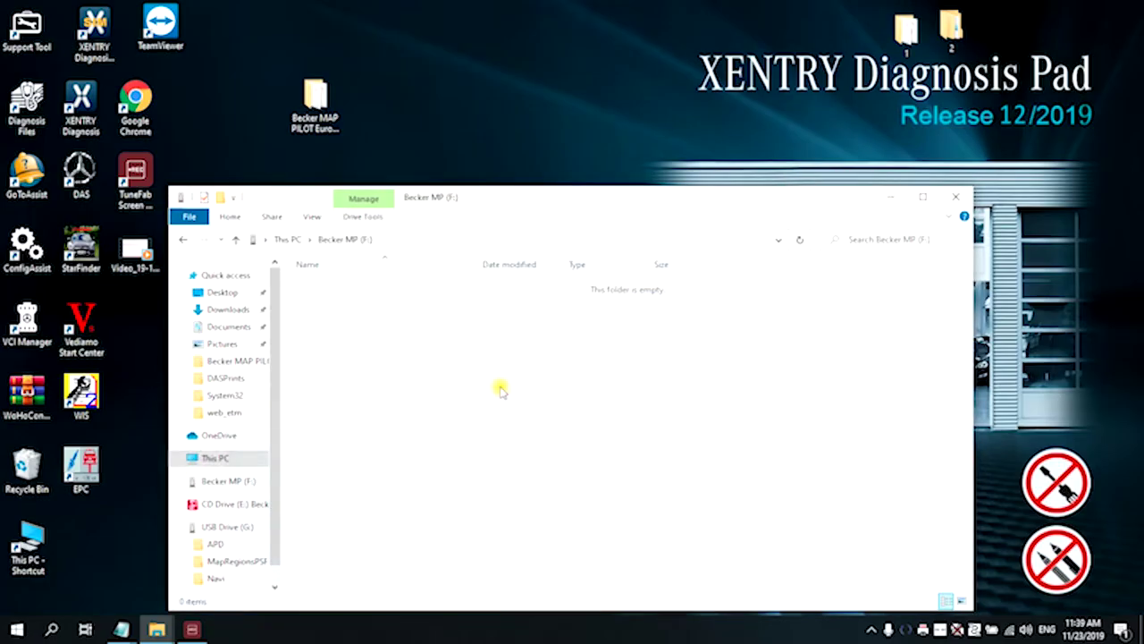
pyautogui.rightClick(501, 390)
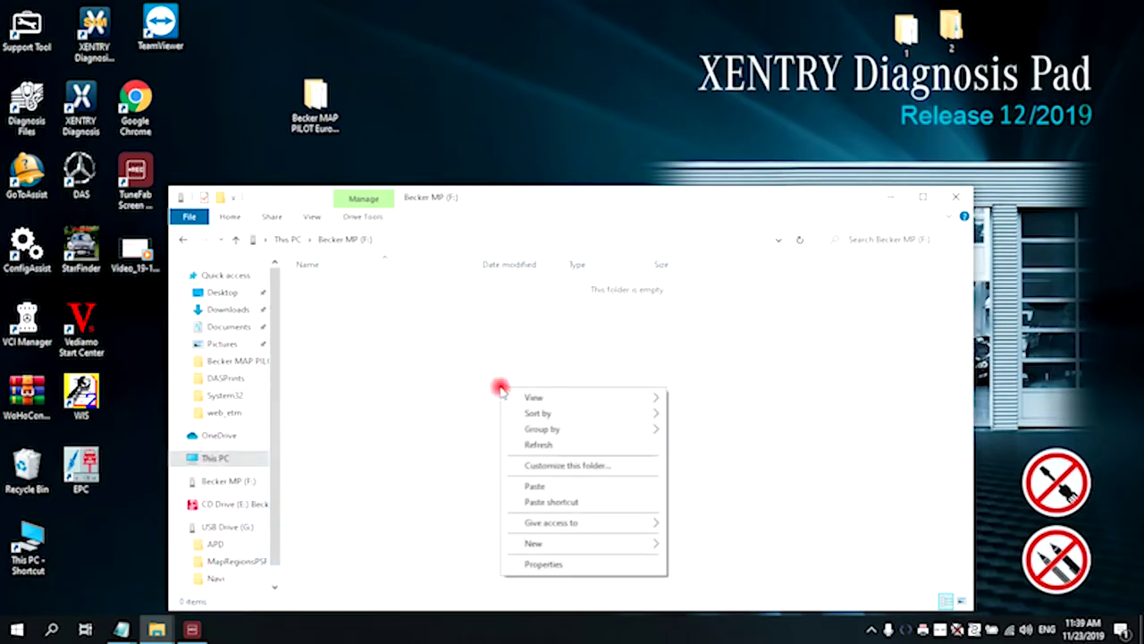
pyautogui.click(521, 484)
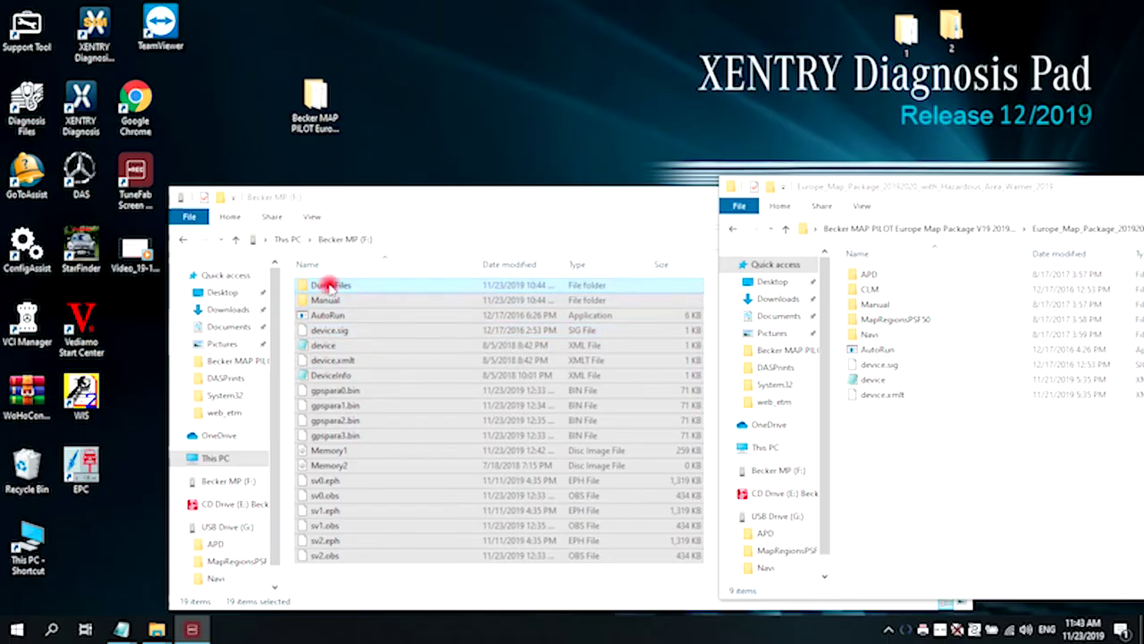
# Bring the Becker MP (F:) window to the front and select the old AutoRun file.
pyautogui.click(414, 225)
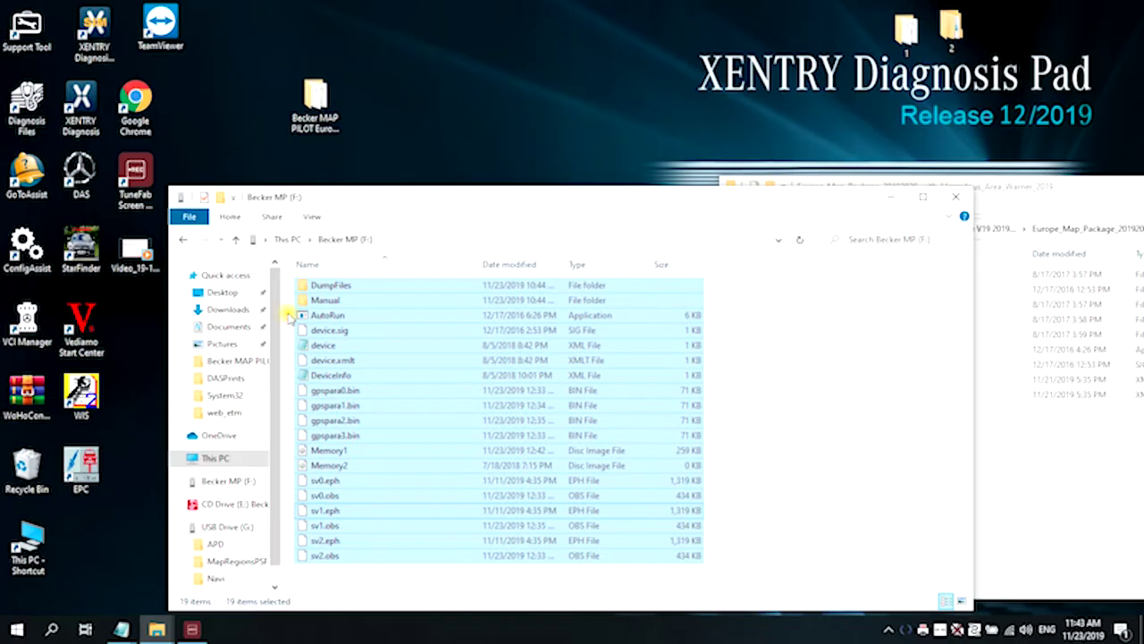
pyautogui.click(289, 315)
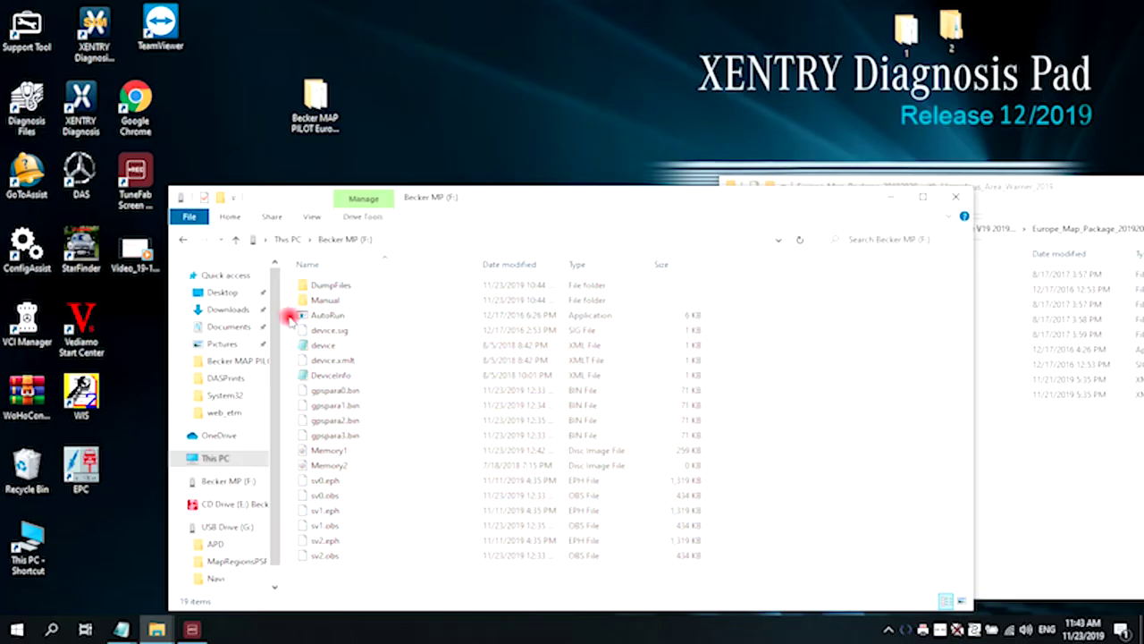
pyautogui.click(303, 318)
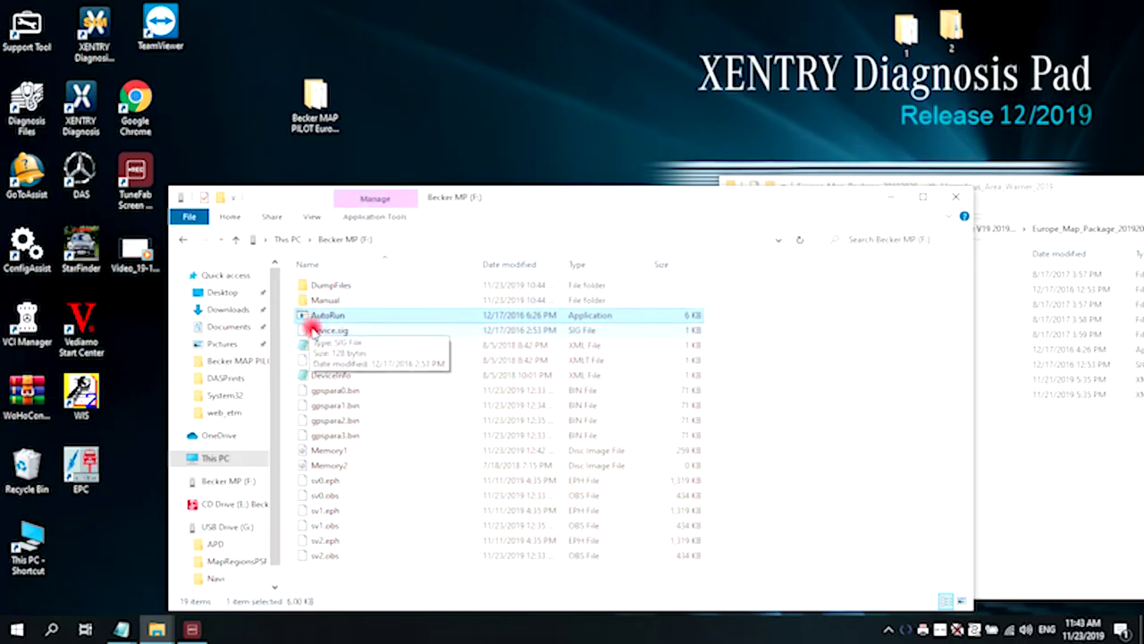
# Delete AutoRun, device.sig, device and device.xmlt from Becker MP (F:), leaving 15 items.
pyautogui.keyDown('ctrl'); pyautogui.click(312, 330); pyautogui.keyUp('ctrl')
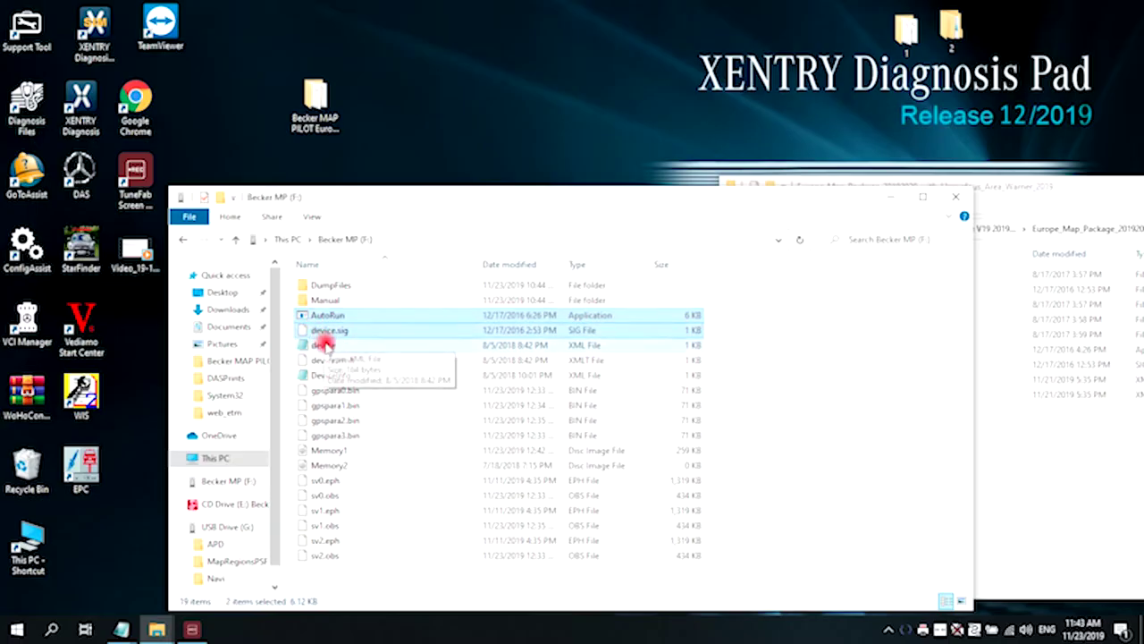
pyautogui.keyDown('ctrl'); pyautogui.click(325, 347); pyautogui.keyUp('ctrl')
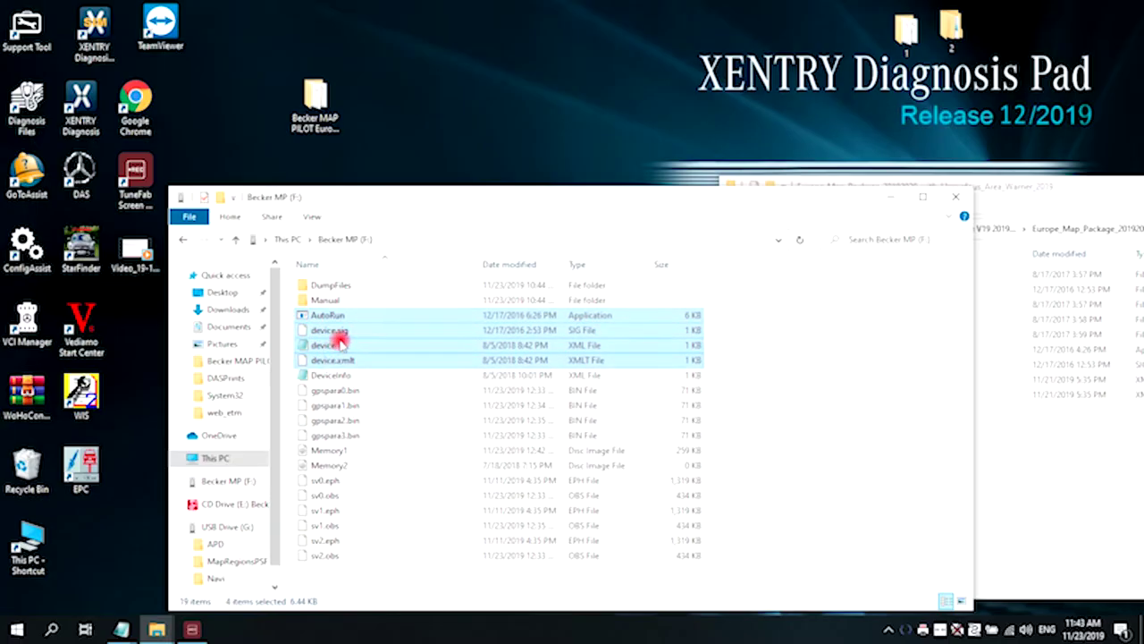
pyautogui.rightClick(340, 340)
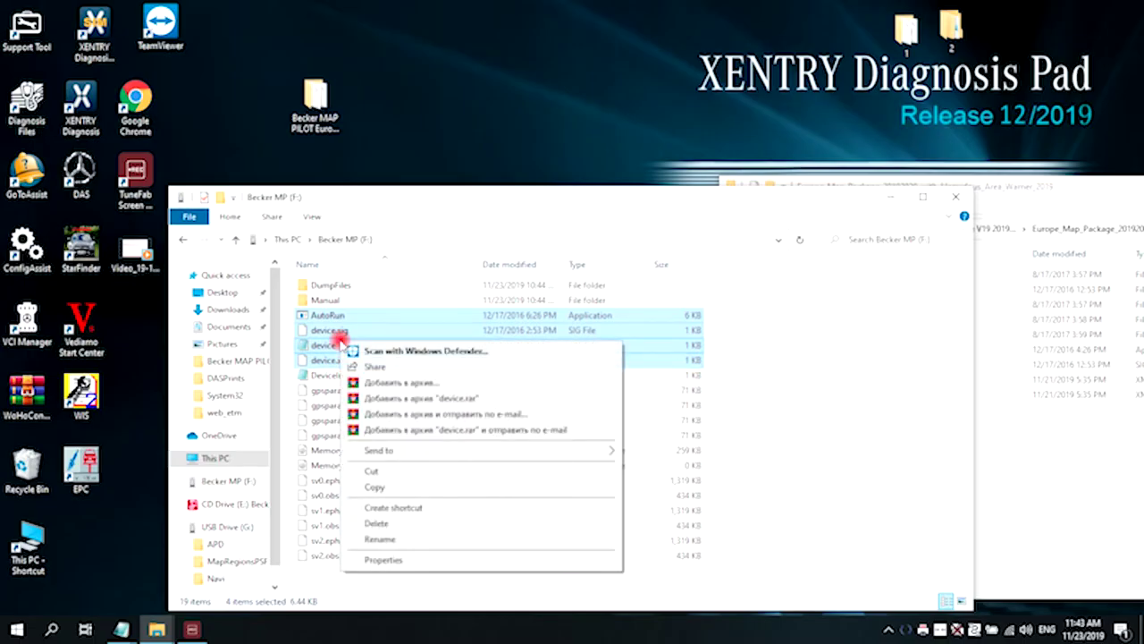
pyautogui.click(380, 523)
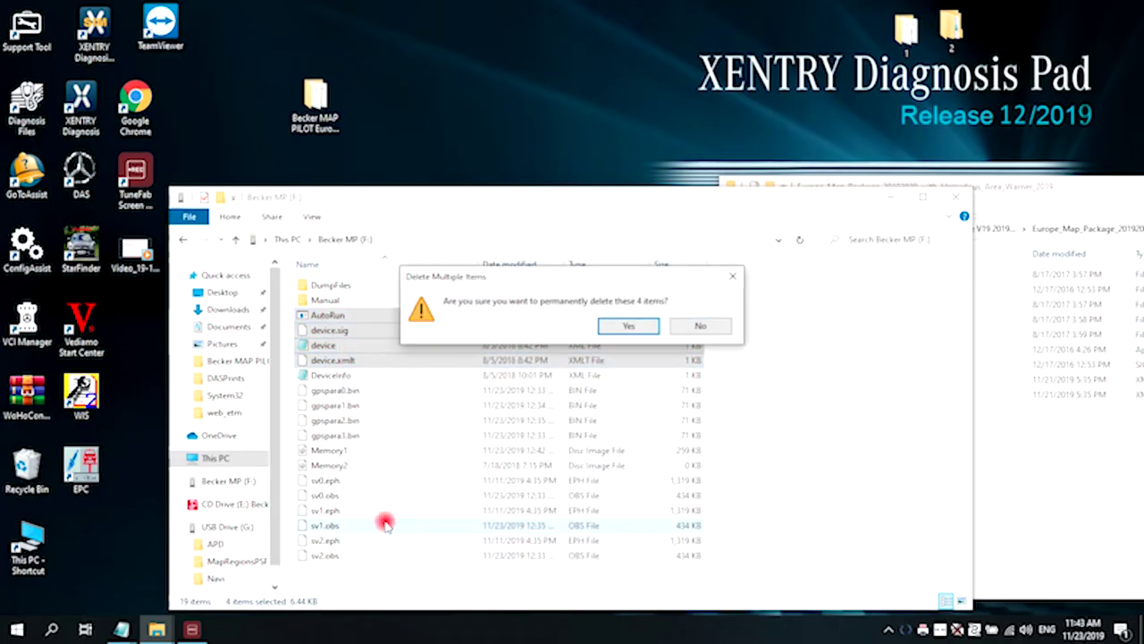
pyautogui.click(621, 328)
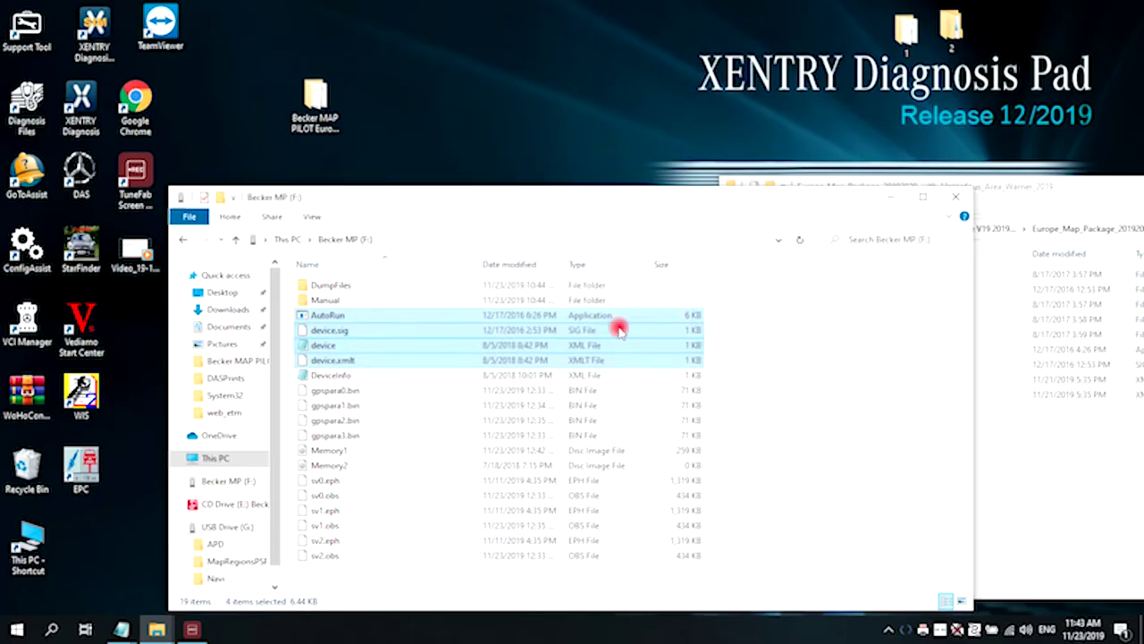
# Copy the new AutoRun, device, device.xmlt and device.sig files from the map package window.
pyautogui.click(1009, 460)
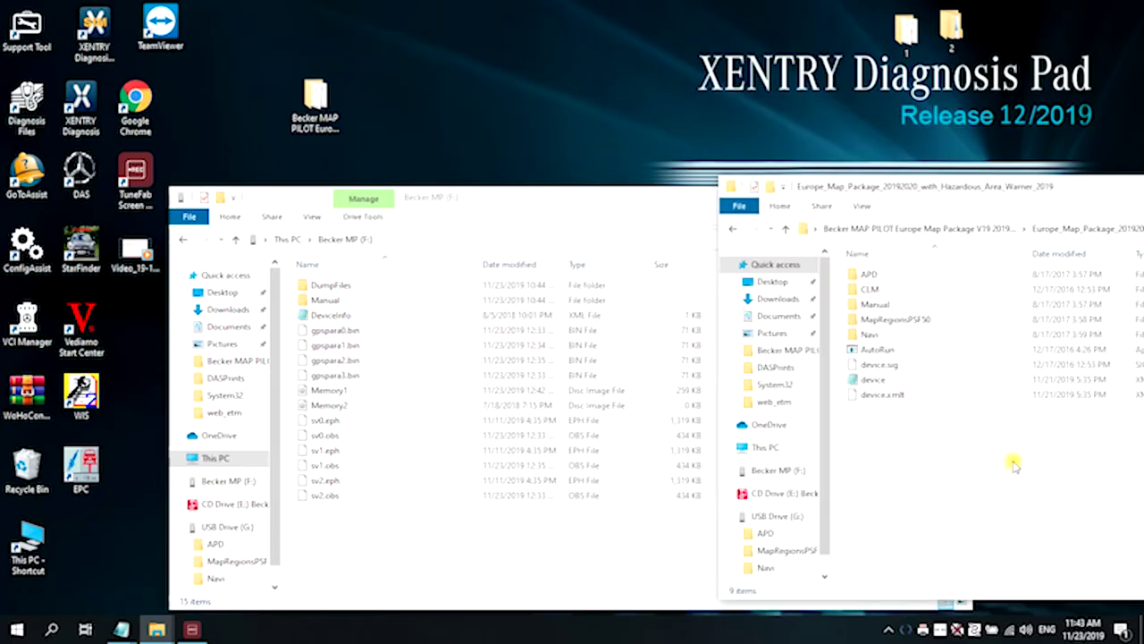
pyautogui.click(856, 351)
pyautogui.moveTo(856, 351); pyautogui.dragTo(888, 394)
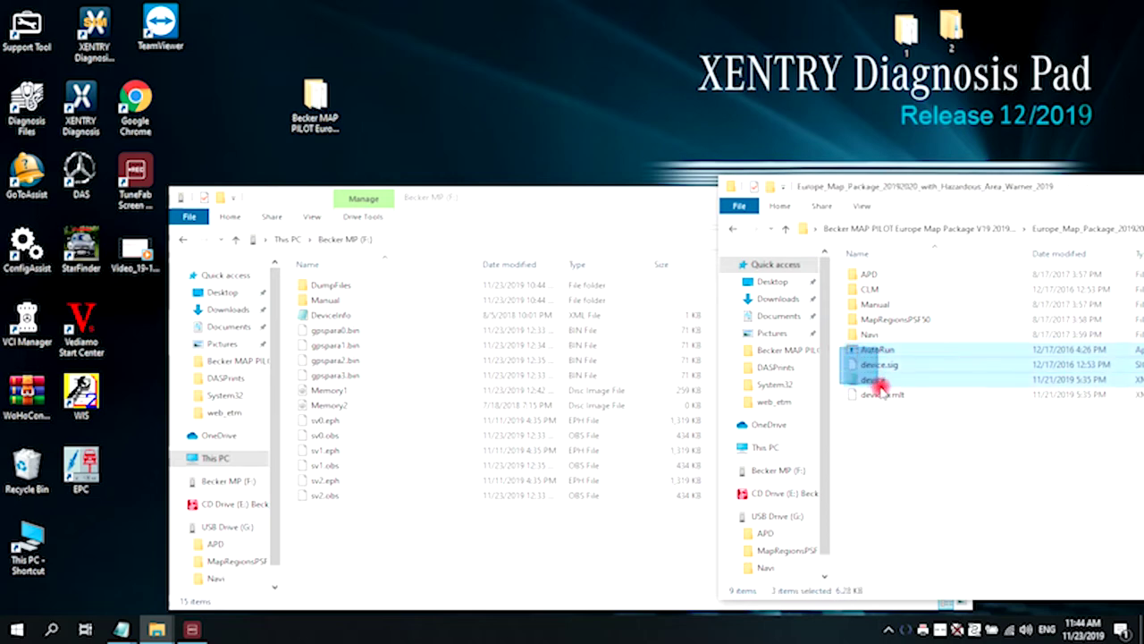
pyautogui.rightClick(883, 387)
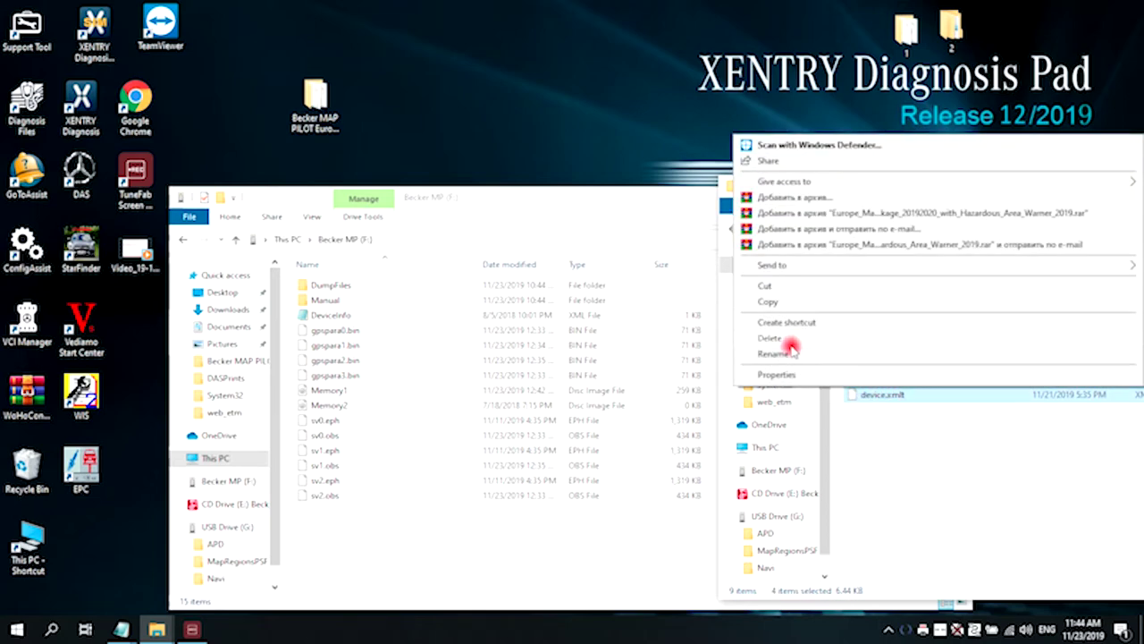
pyautogui.click(776, 301)
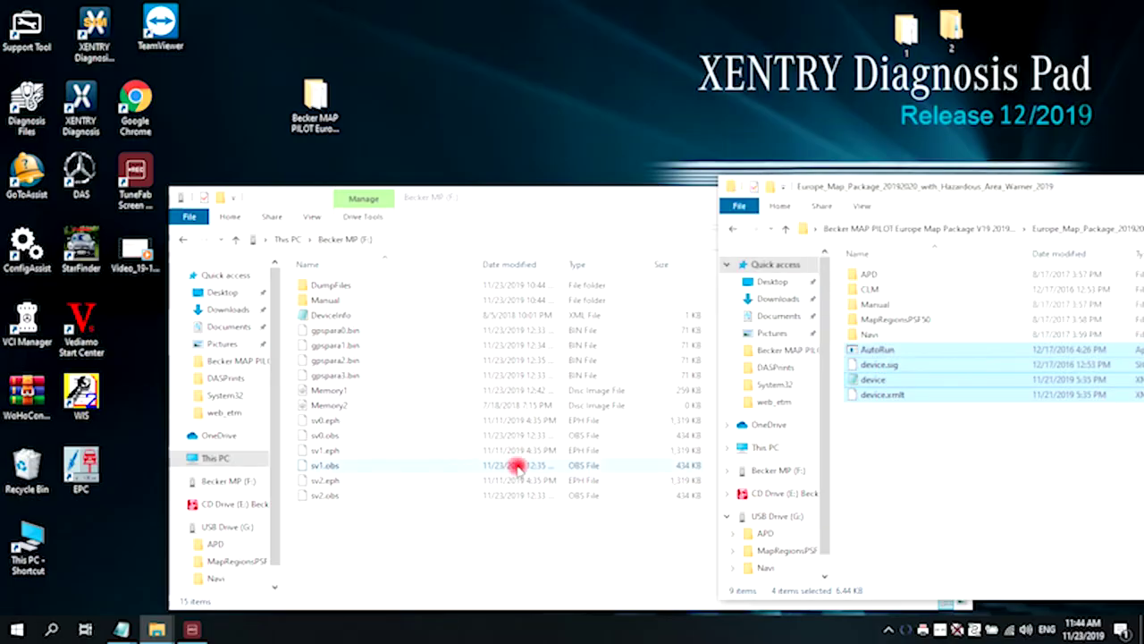
# Paste the four files onto Becker MP (F:), bringing it to 19 items, and select device.xmlt.
pyautogui.click(400, 535)
pyautogui.rightClick(400, 535)
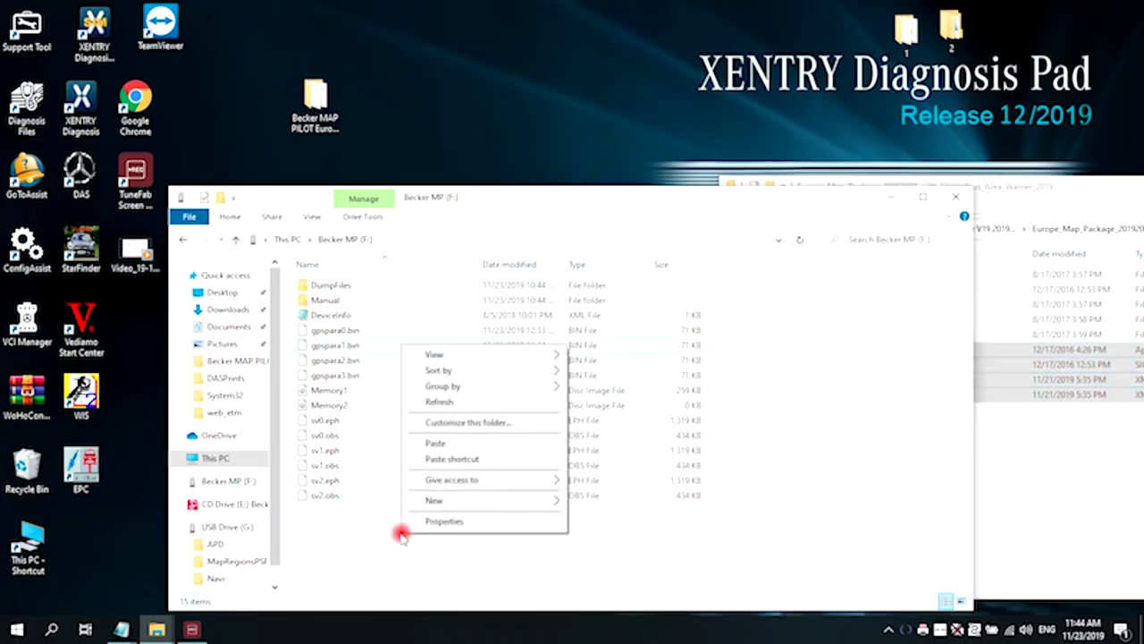
pyautogui.click(451, 446)
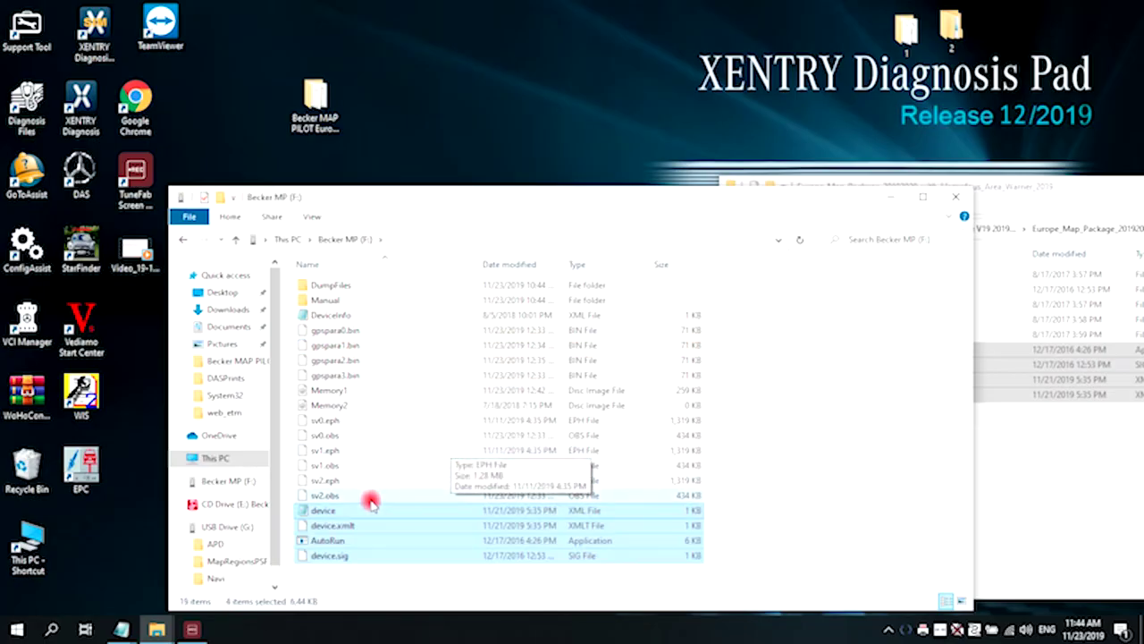
pyautogui.click(356, 511)
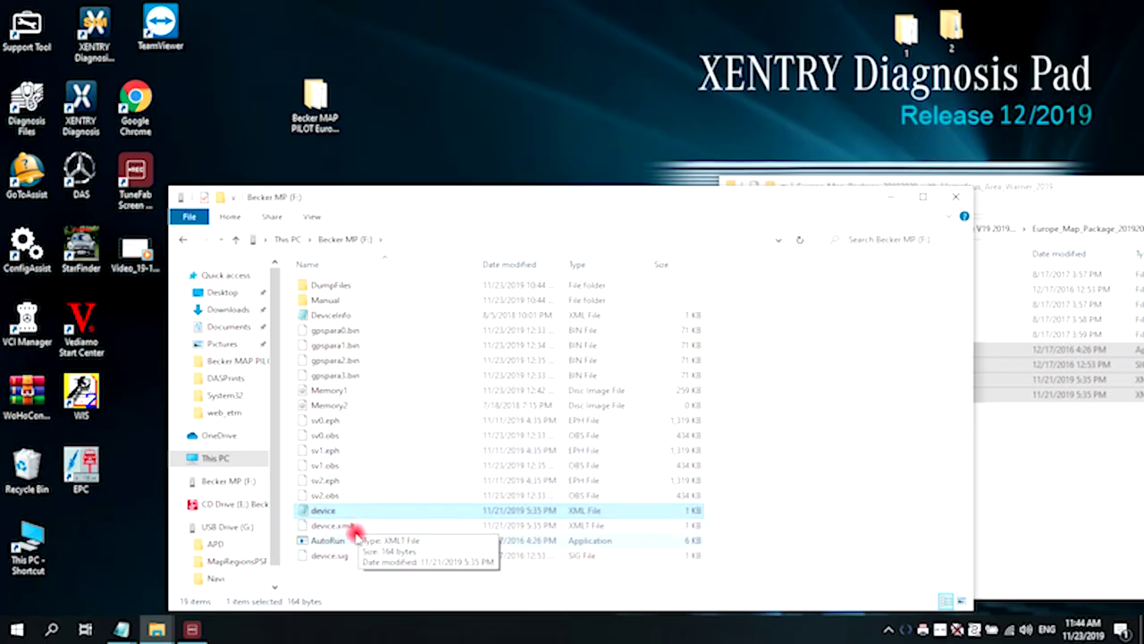
pyautogui.click(354, 527)
# Set device.xmlt on Becker MP (F:) to read-only in its Properties.
pyautogui.rightClick(354, 527)
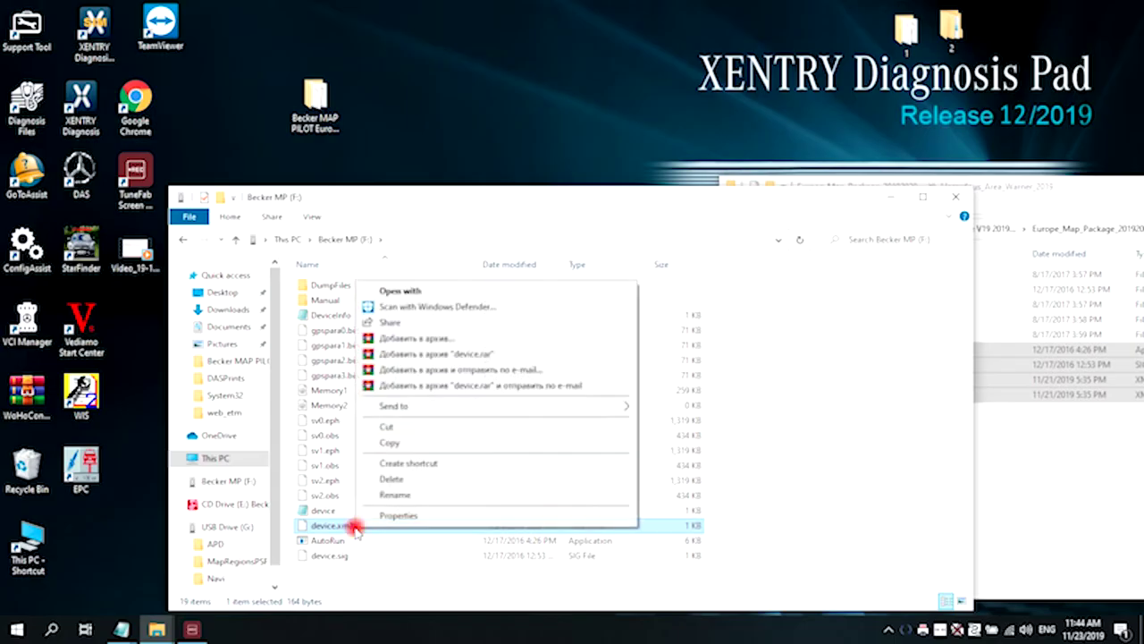
pyautogui.click(396, 511)
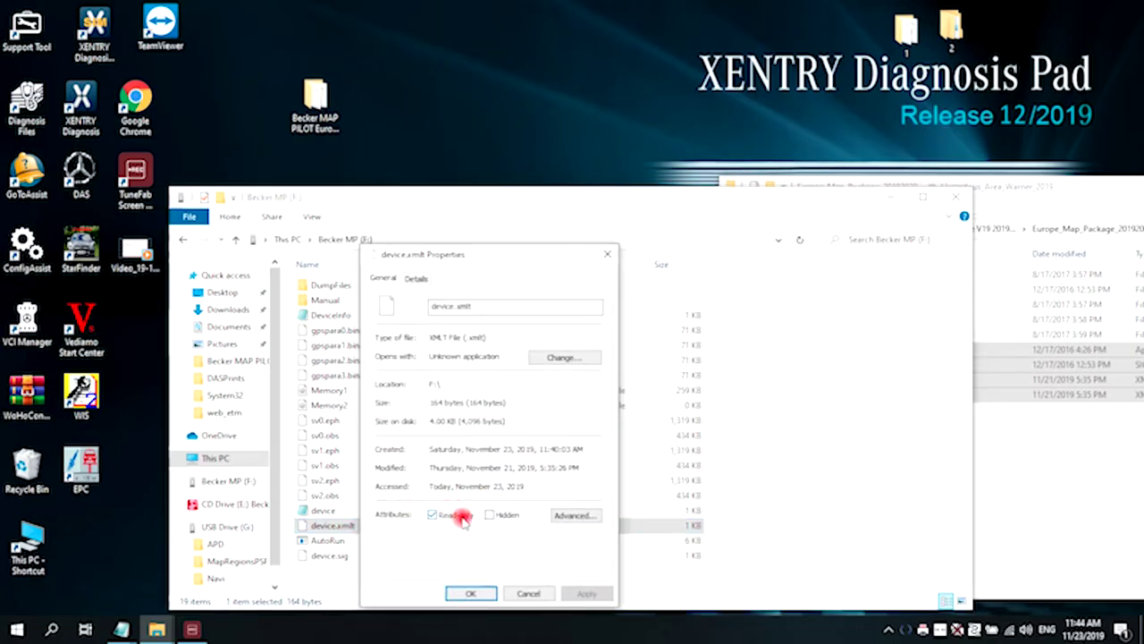
pyautogui.click(468, 591)
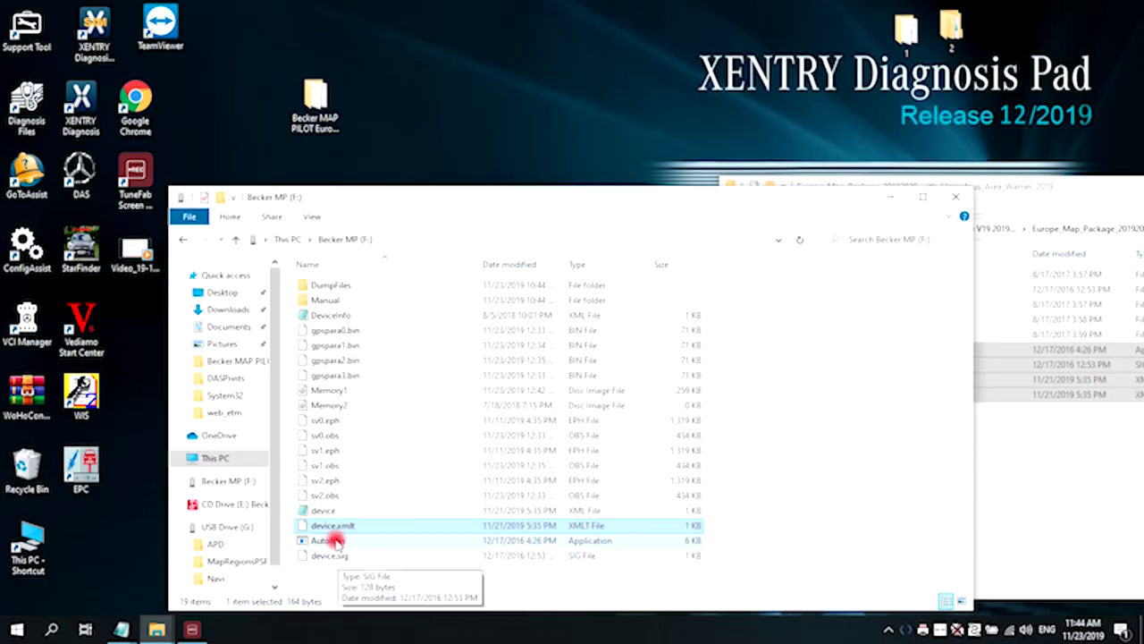
# Tick Read-only in the device file's Properties and confirm with OK.
pyautogui.click(333, 511)
pyautogui.rightClick(336, 511)
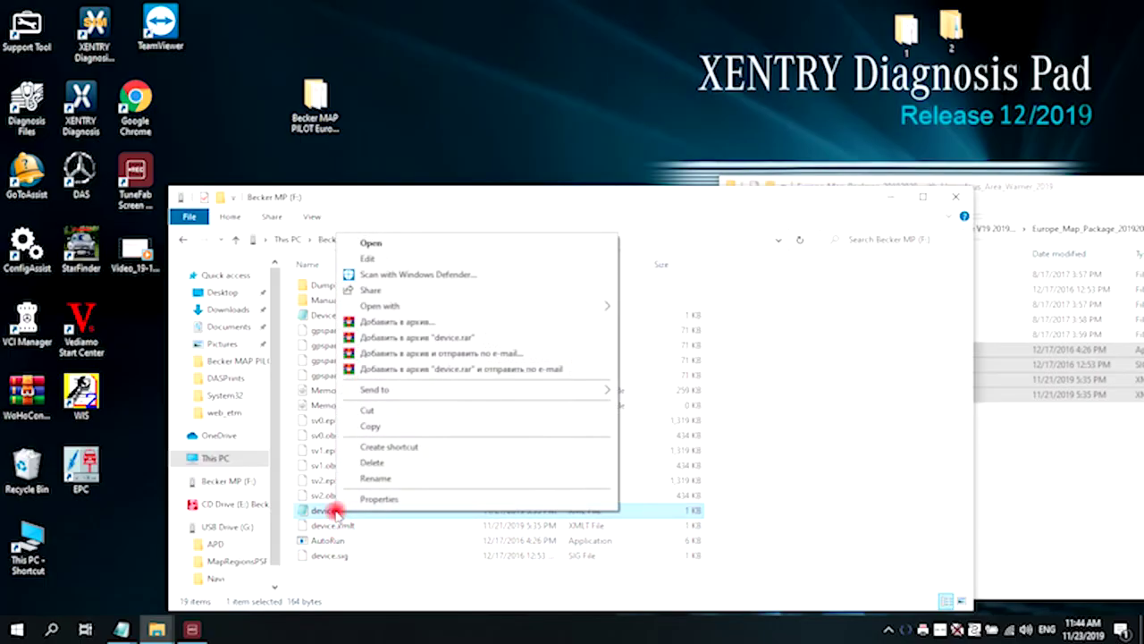
pyautogui.click(391, 495)
pyautogui.click(416, 514)
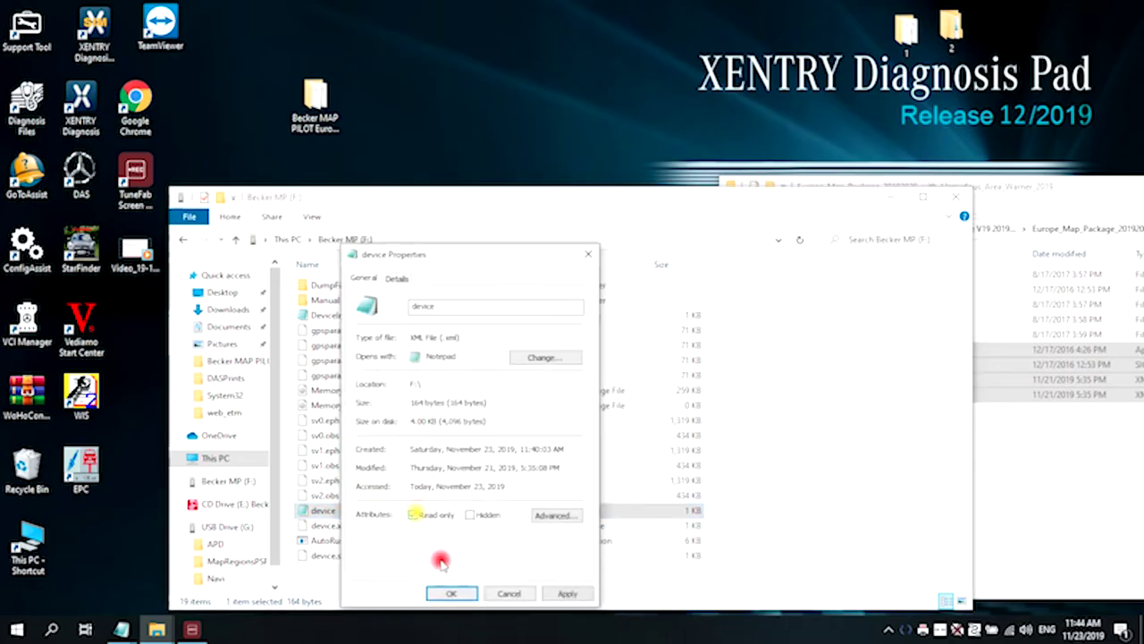
pyautogui.click(454, 593)
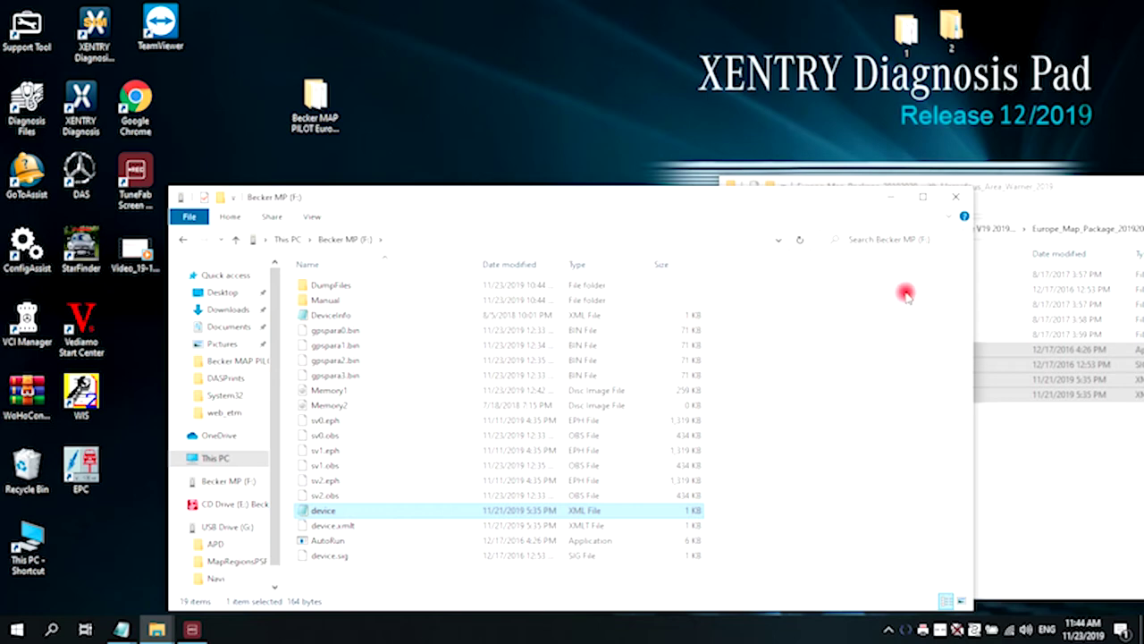
pyautogui.click(651, 633)
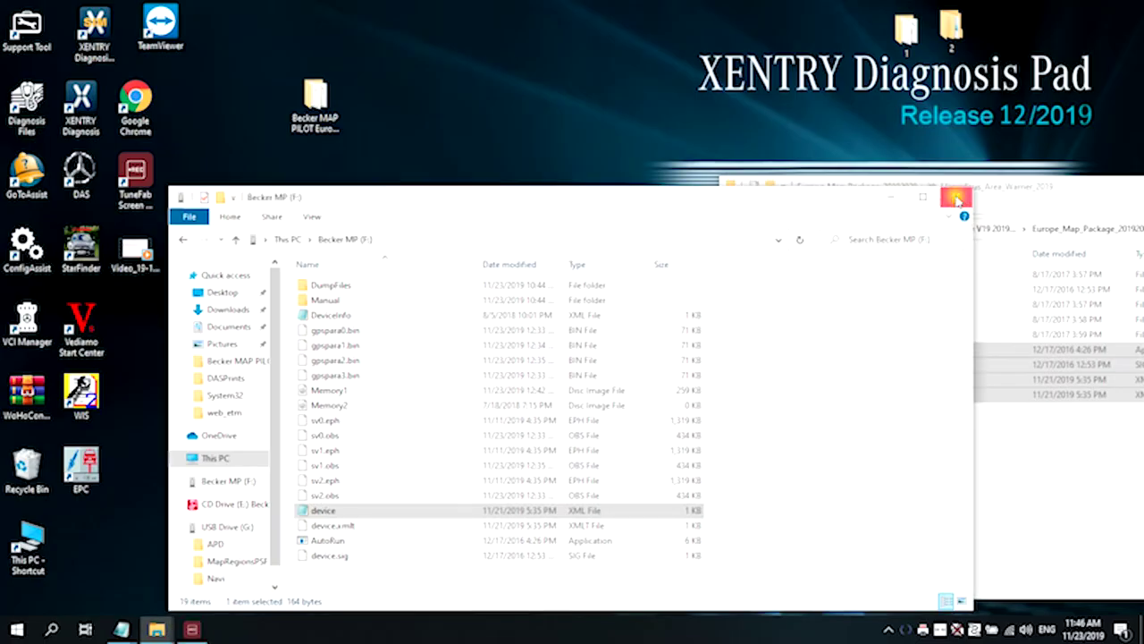
# Permanently delete the old Navi folder from USB Drive (G:), leaving APD and MapRegionsPSF50.
pyautogui.click(955, 199)
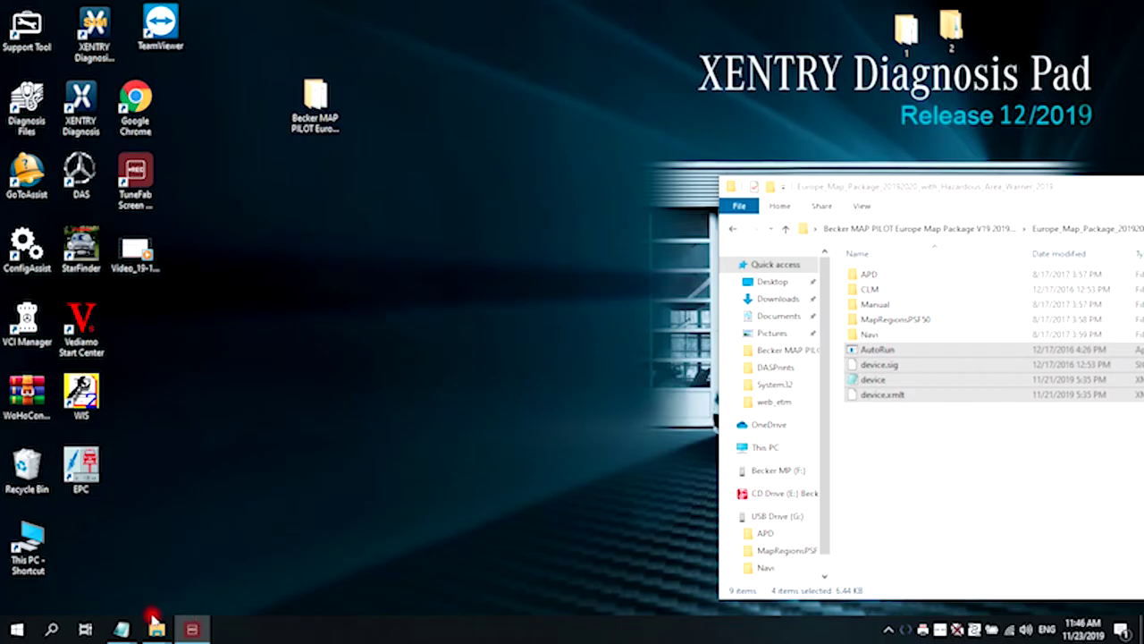
pyautogui.doubleClick(29, 541)
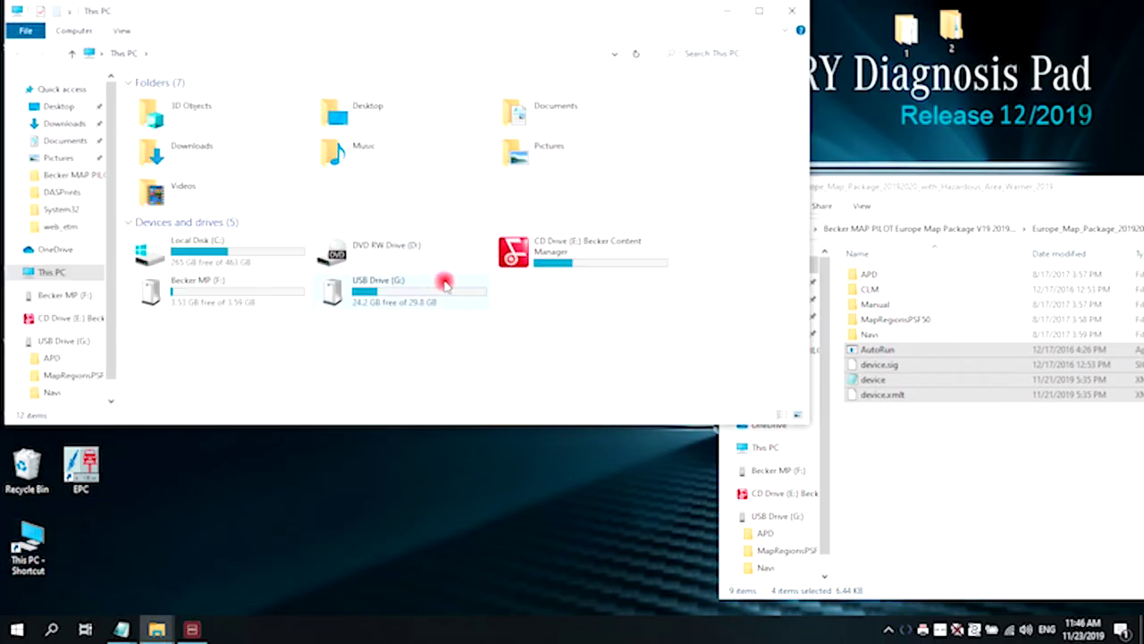
pyautogui.click(435, 293)
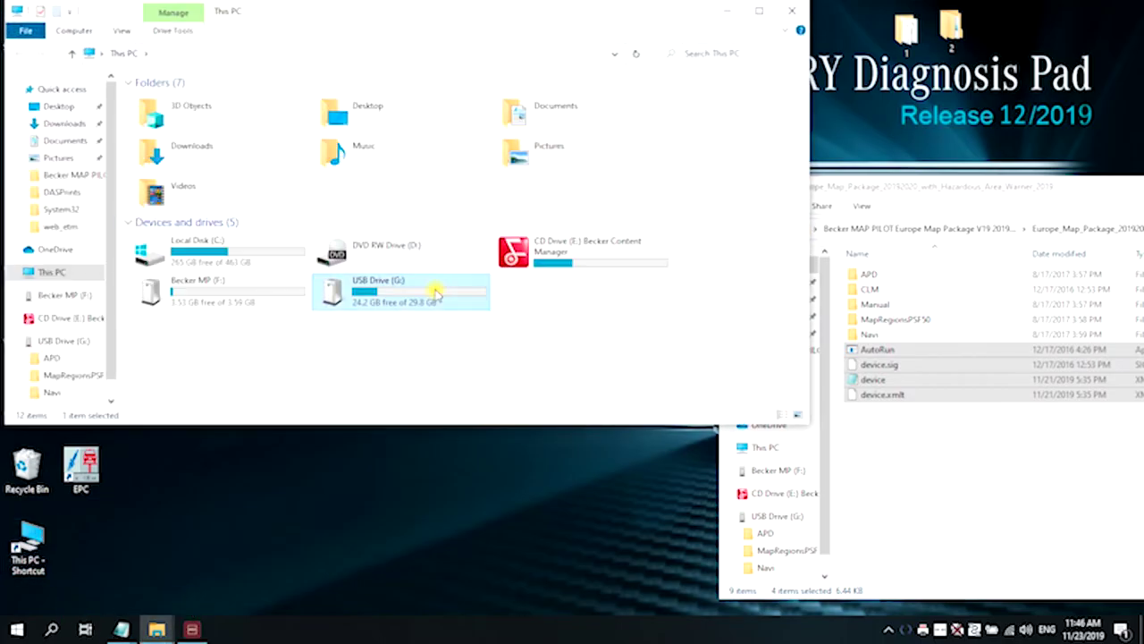
pyautogui.doubleClick(435, 292)
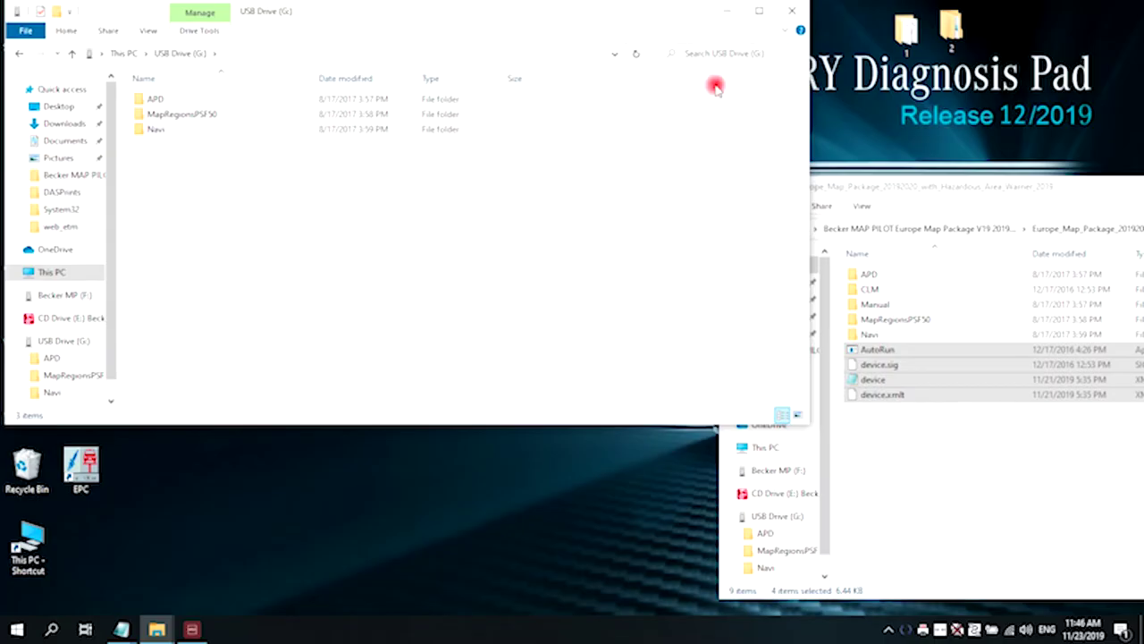
pyautogui.click(147, 131)
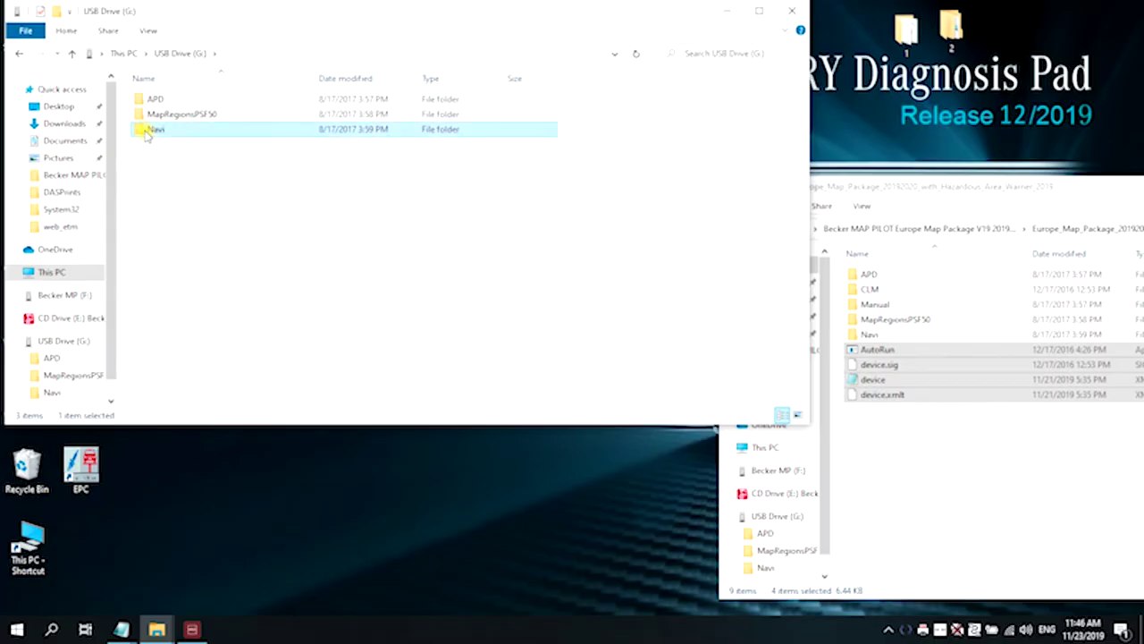
pyautogui.rightClick(148, 132)
pyautogui.click(190, 430)
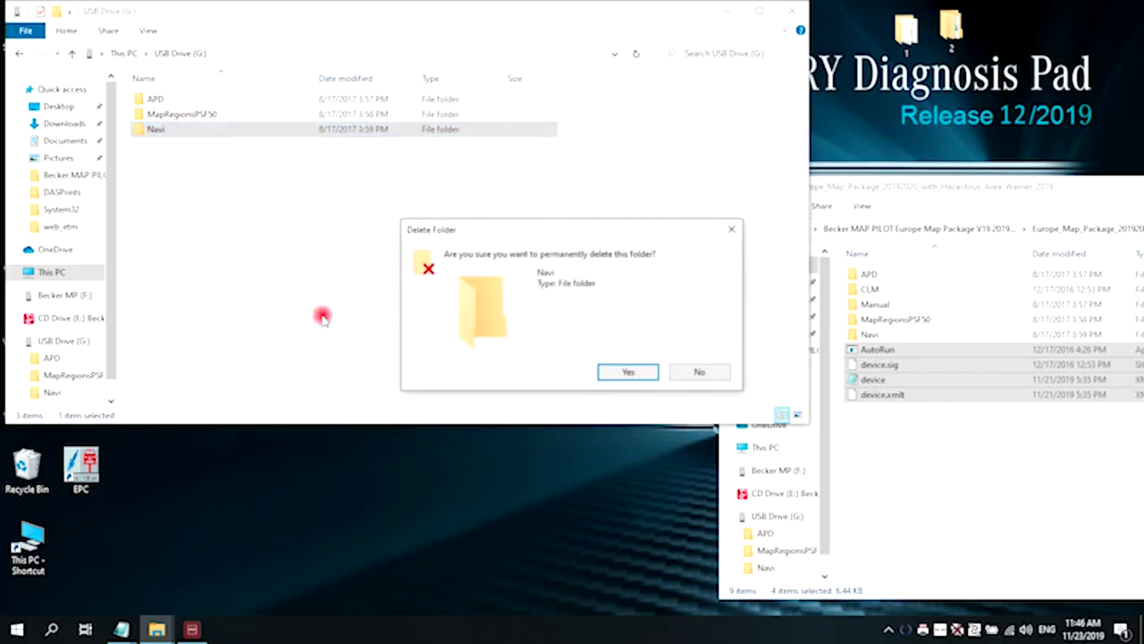
pyautogui.click(608, 373)
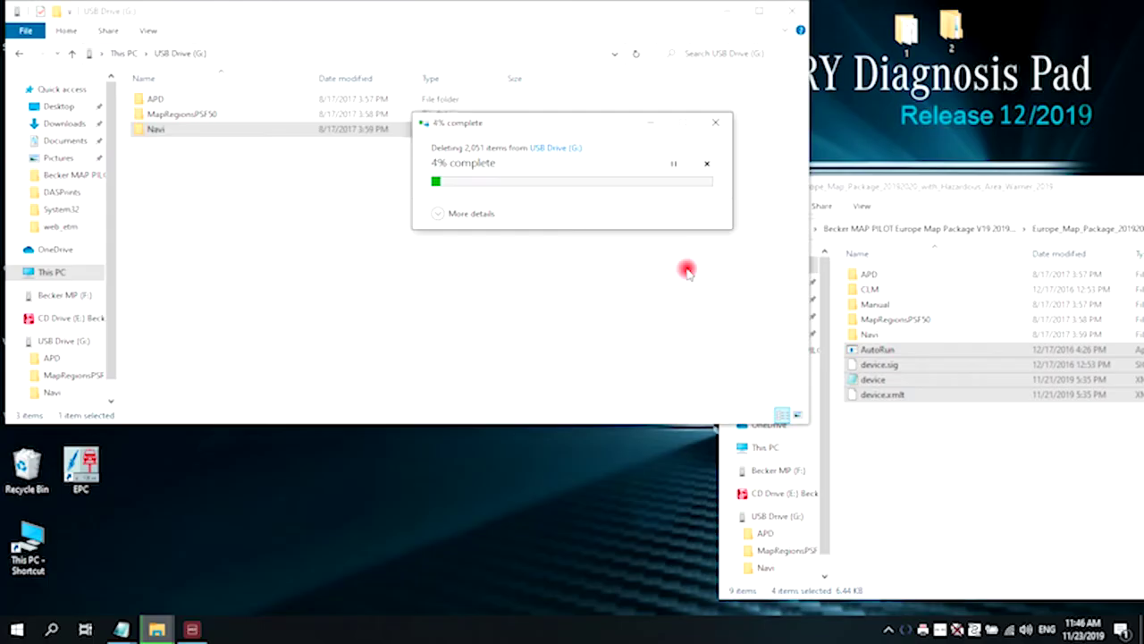
# Copy the Navi folder from desktop folder 2 and minimize that window.
pyautogui.click(953, 32)
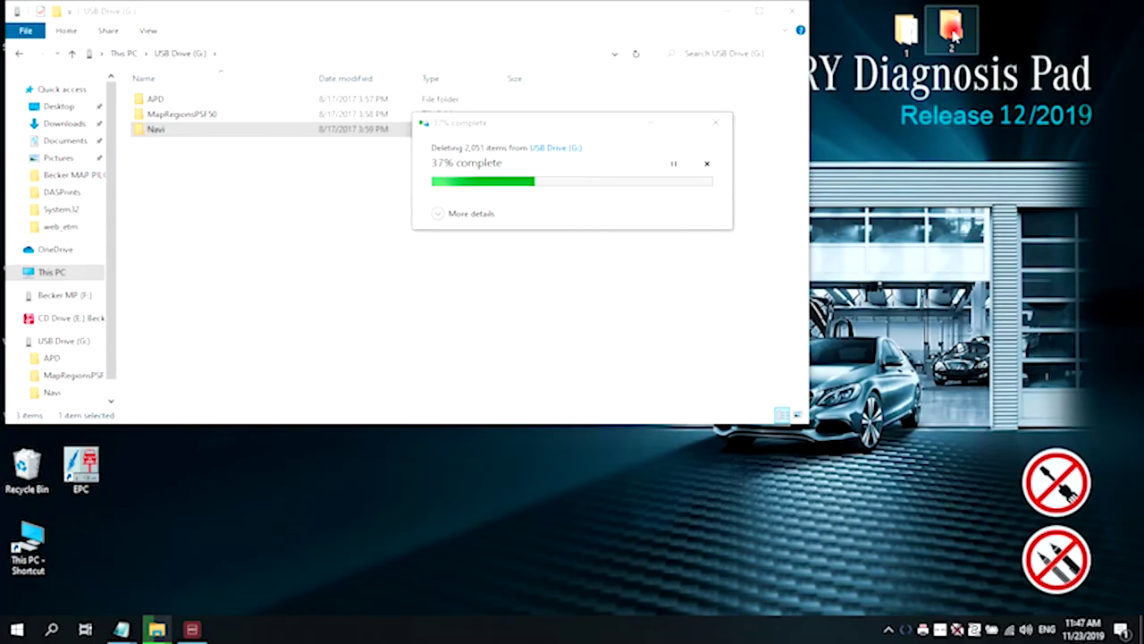
pyautogui.doubleClick(953, 31)
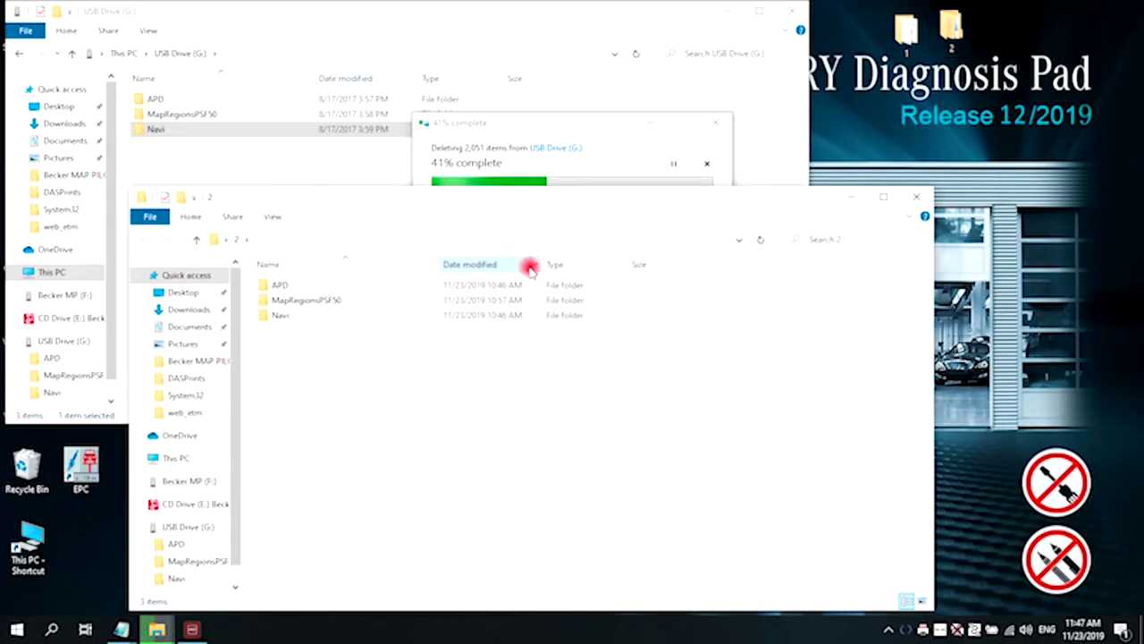
pyautogui.click(281, 314)
pyautogui.rightClick(283, 318)
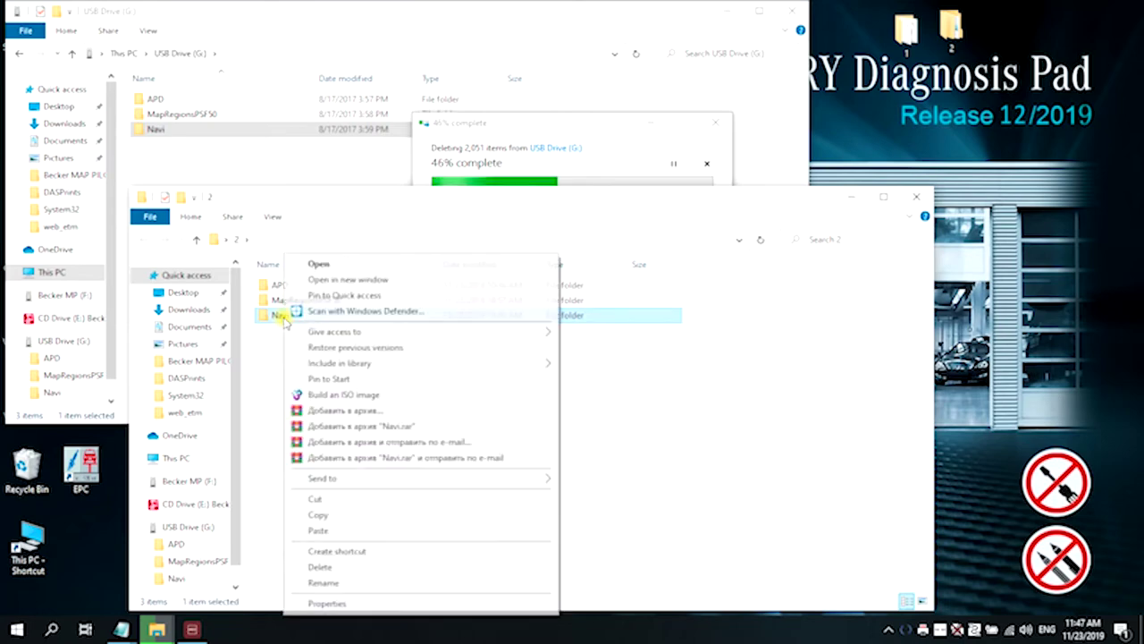
pyautogui.click(317, 499)
pyautogui.click(320, 514)
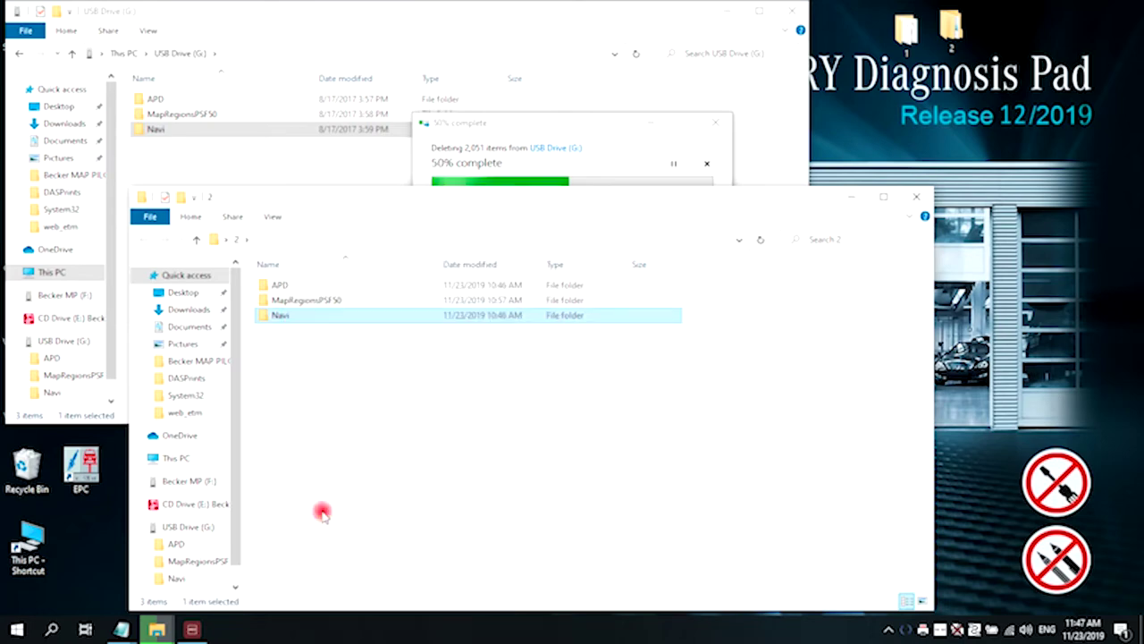
pyautogui.click(848, 202)
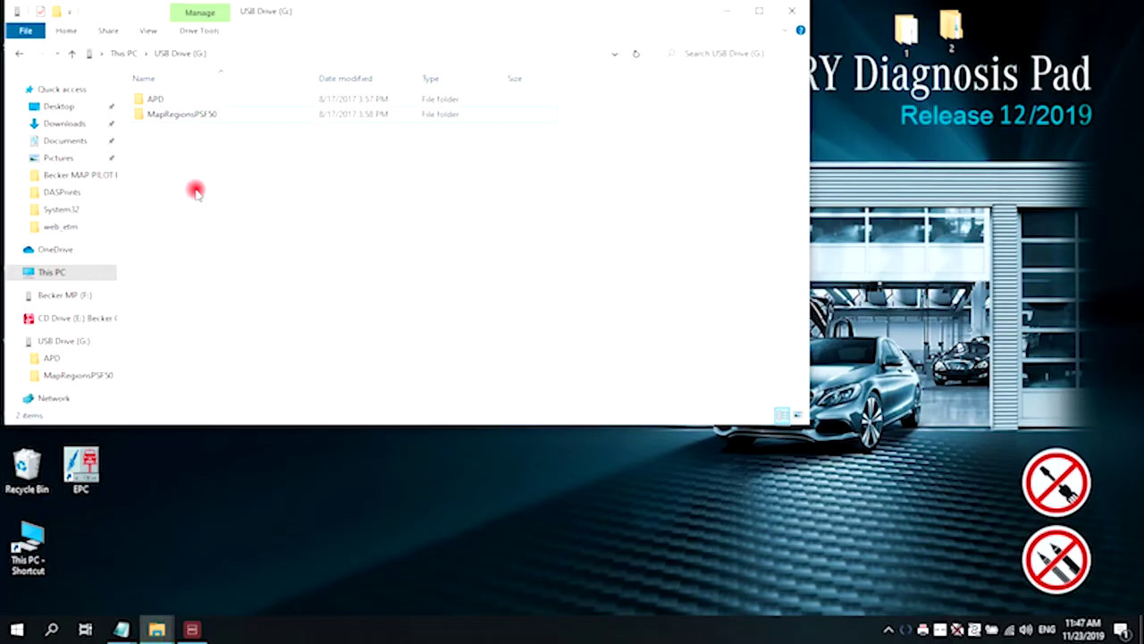
# Paste folder 2's Navi folder, dated 11/23/2019, into the root of USB Drive (G:).
pyautogui.rightClick(197, 193)
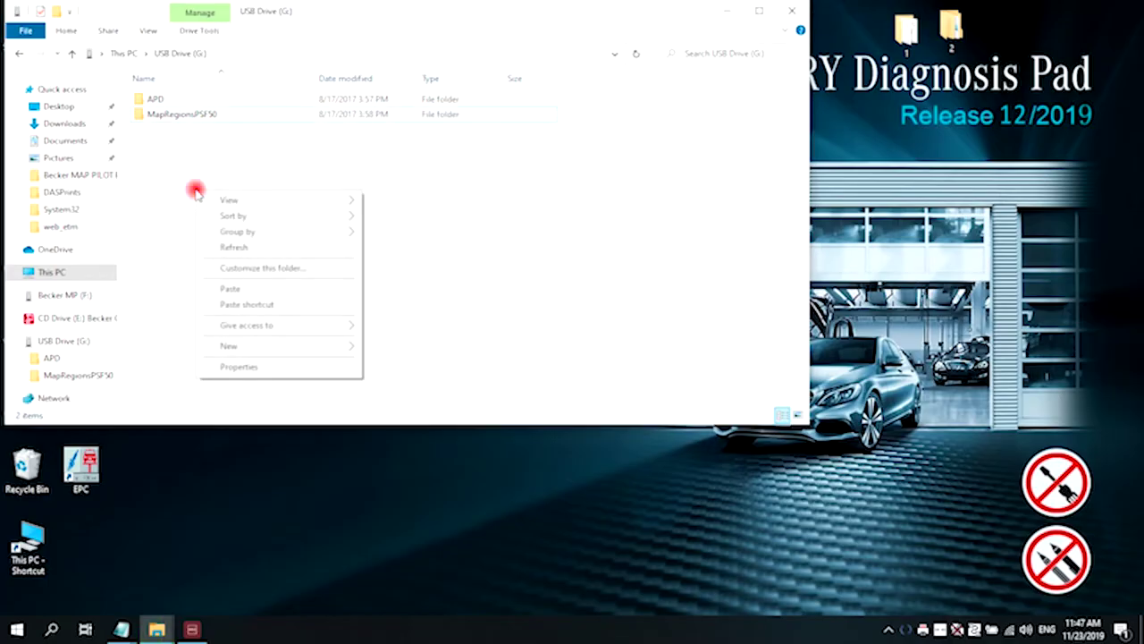
pyautogui.click(249, 293)
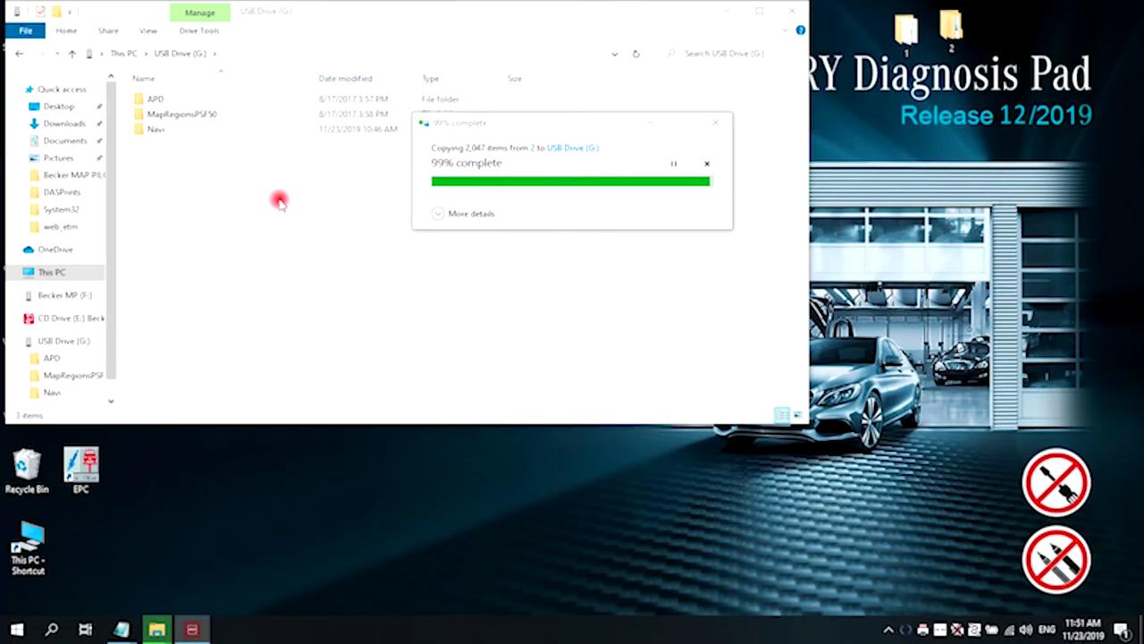
# Delete the old navcore.apd from G:\APD\Software.
pyautogui.click(161, 98)
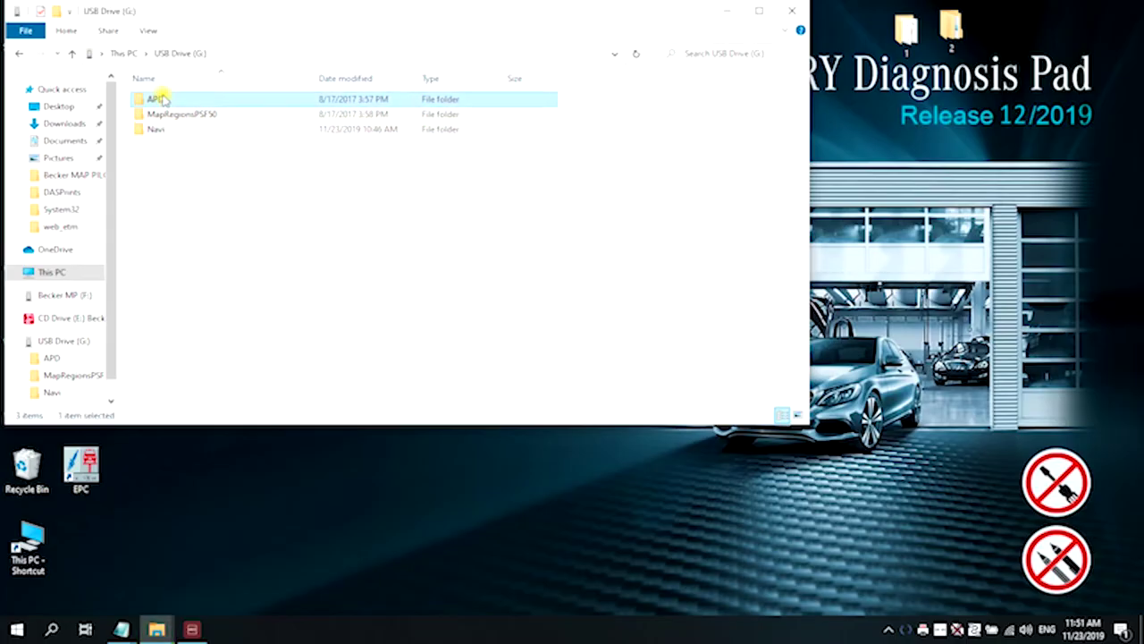
pyautogui.doubleClick(163, 100)
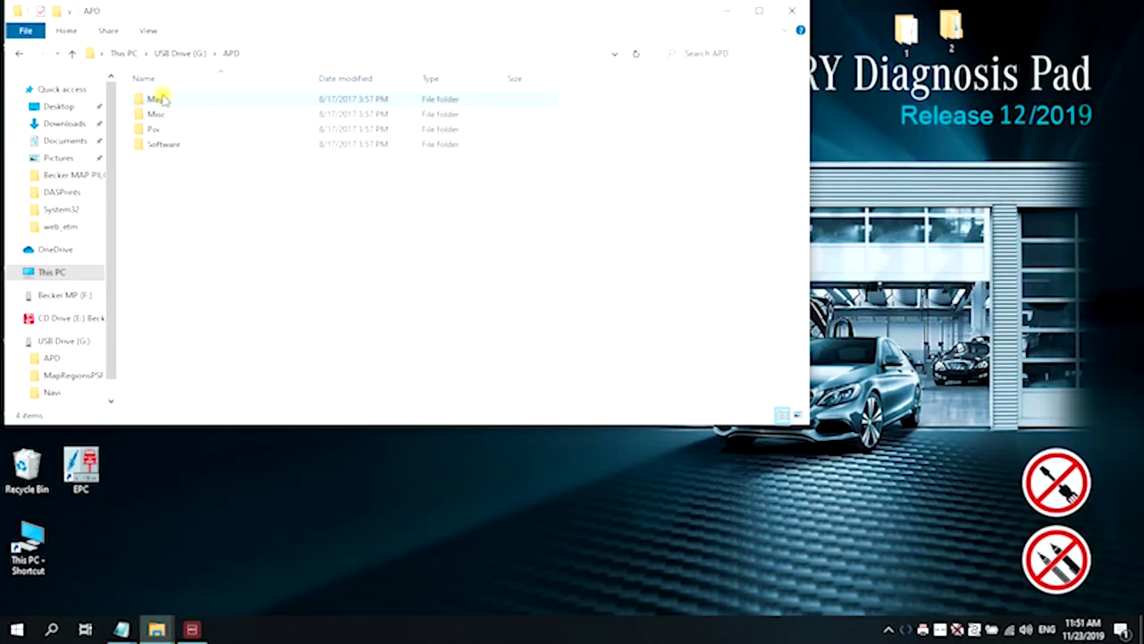
pyautogui.doubleClick(165, 145)
pyautogui.click(172, 117)
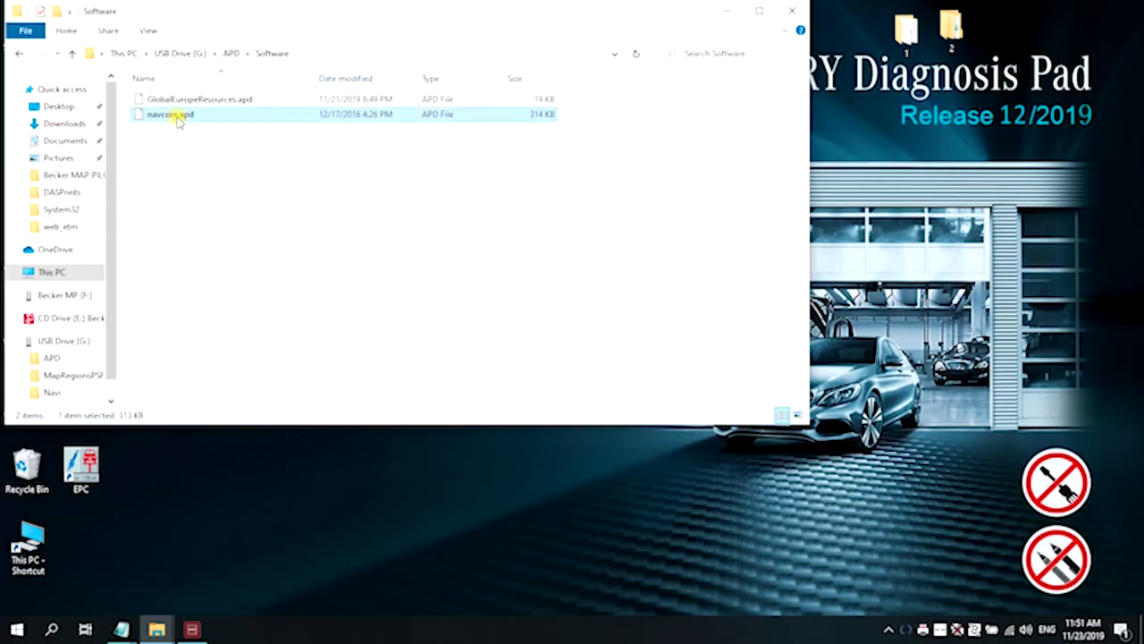
pyautogui.rightClick(178, 120)
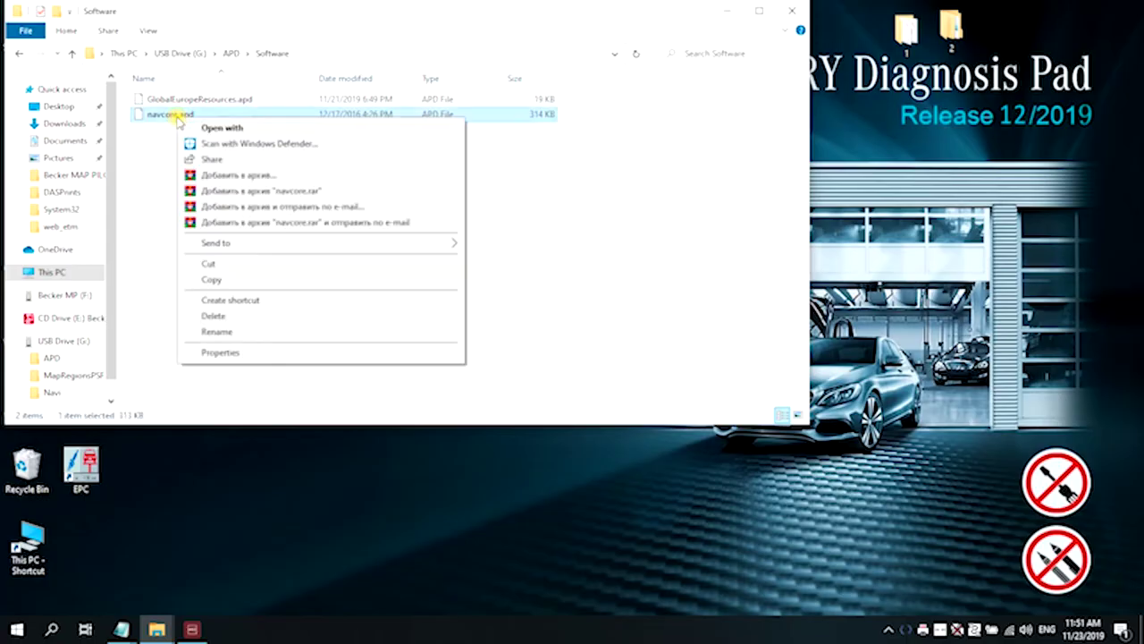
pyautogui.click(222, 315)
pyautogui.click(626, 373)
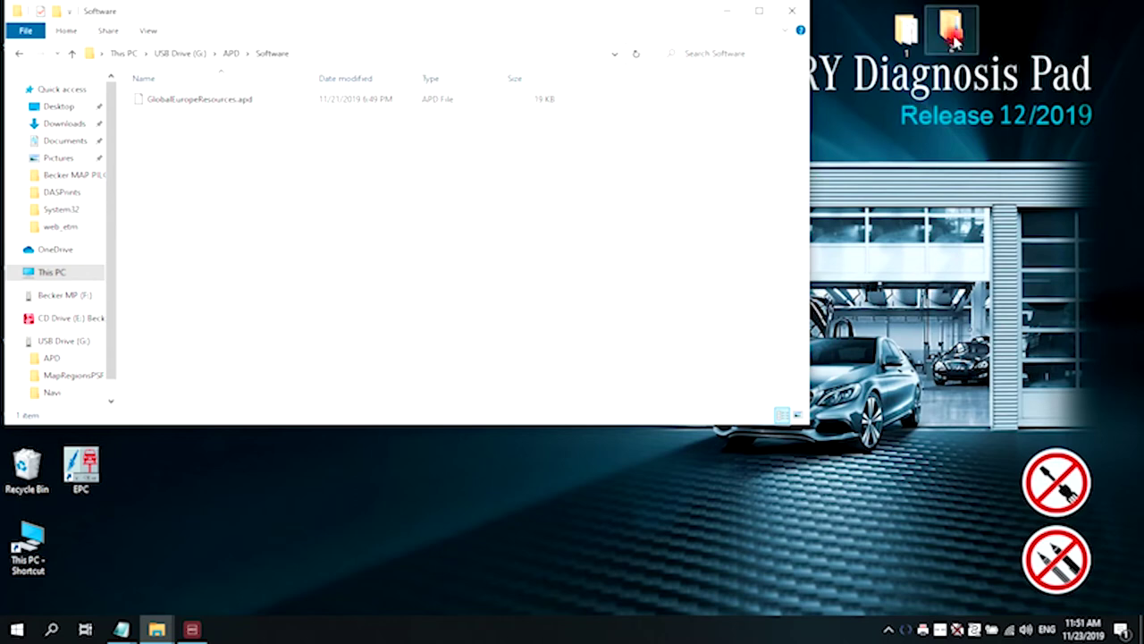
# Copy navcore.apd from 2\APD\Software into the USB drive's APD Software folder.
pyautogui.doubleClick(950, 27)
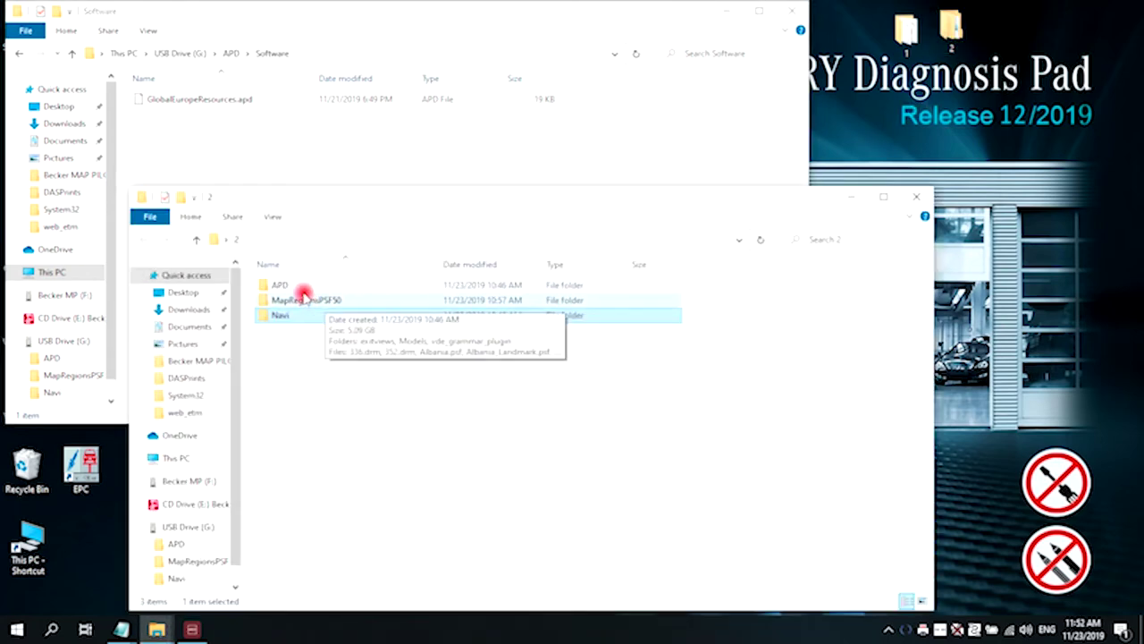
pyautogui.doubleClick(300, 287)
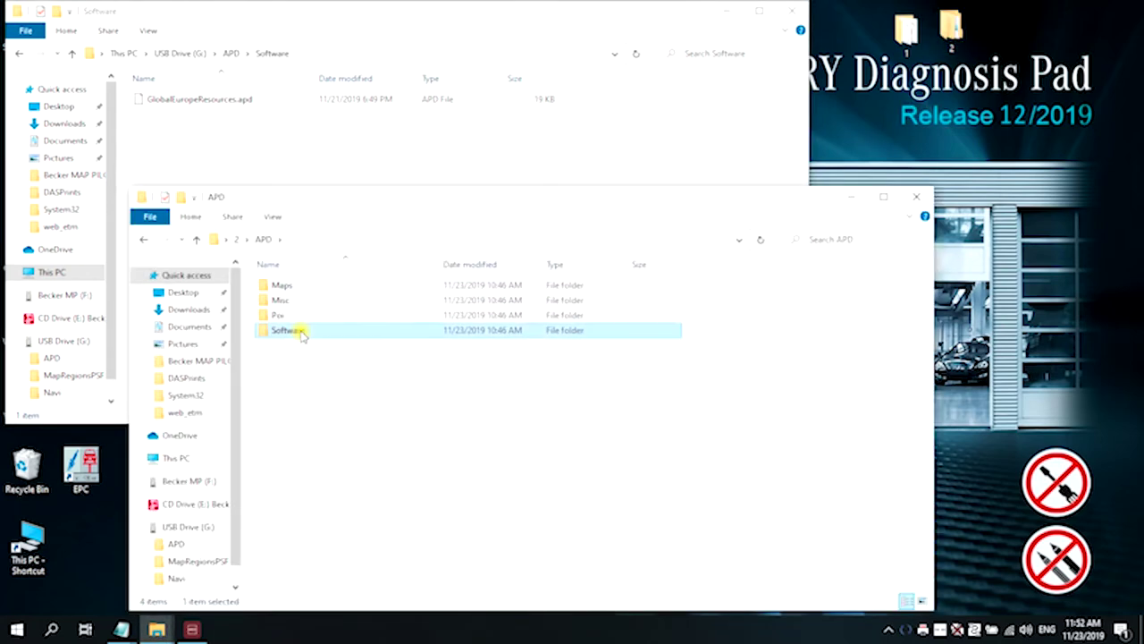
pyautogui.doubleClick(300, 330)
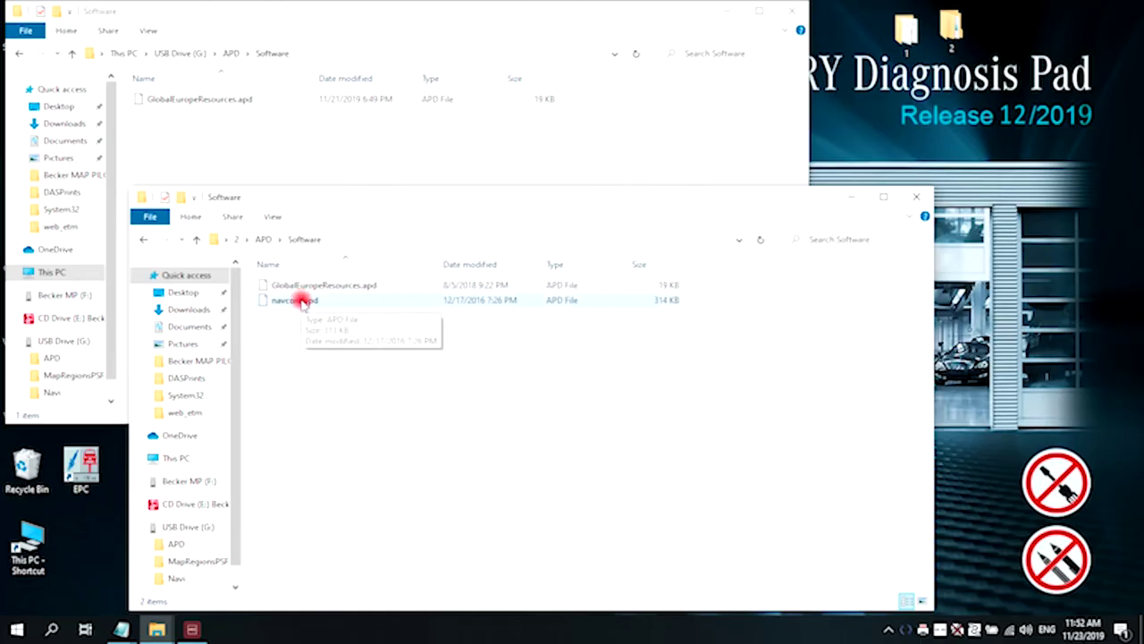
pyautogui.rightClick(300, 301)
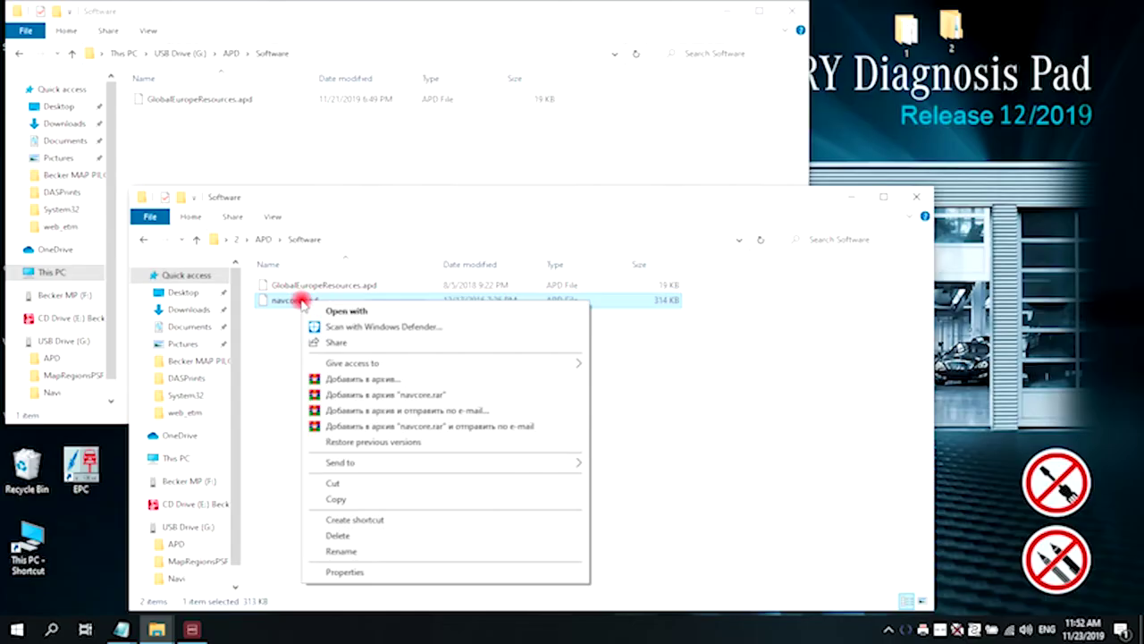
pyautogui.click(334, 501)
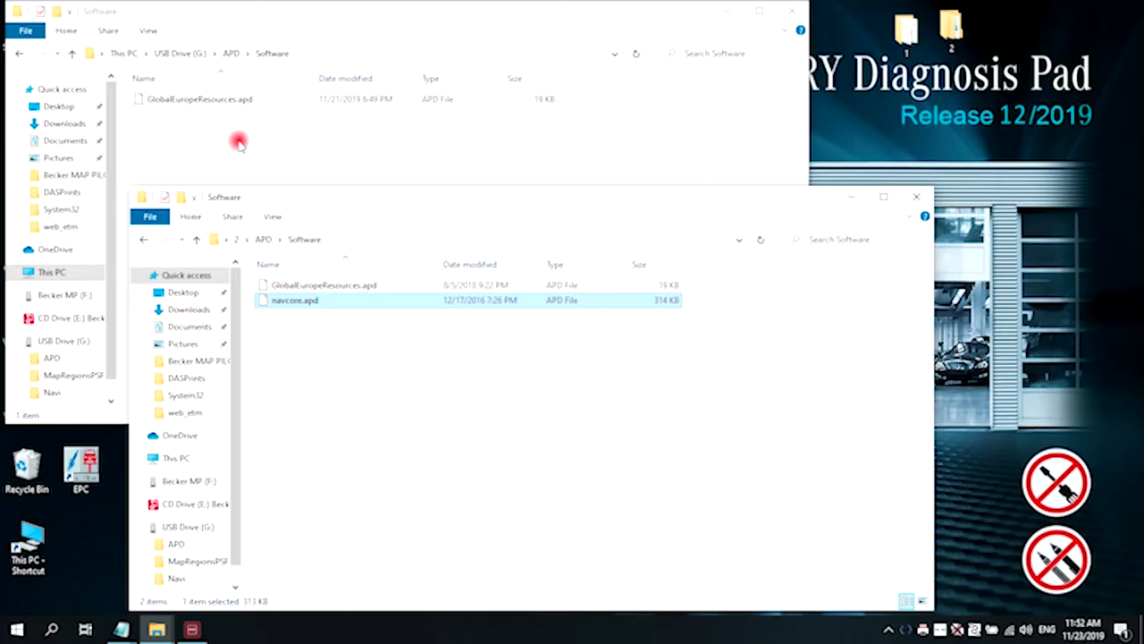
pyautogui.click(239, 143)
pyautogui.rightClick(239, 143)
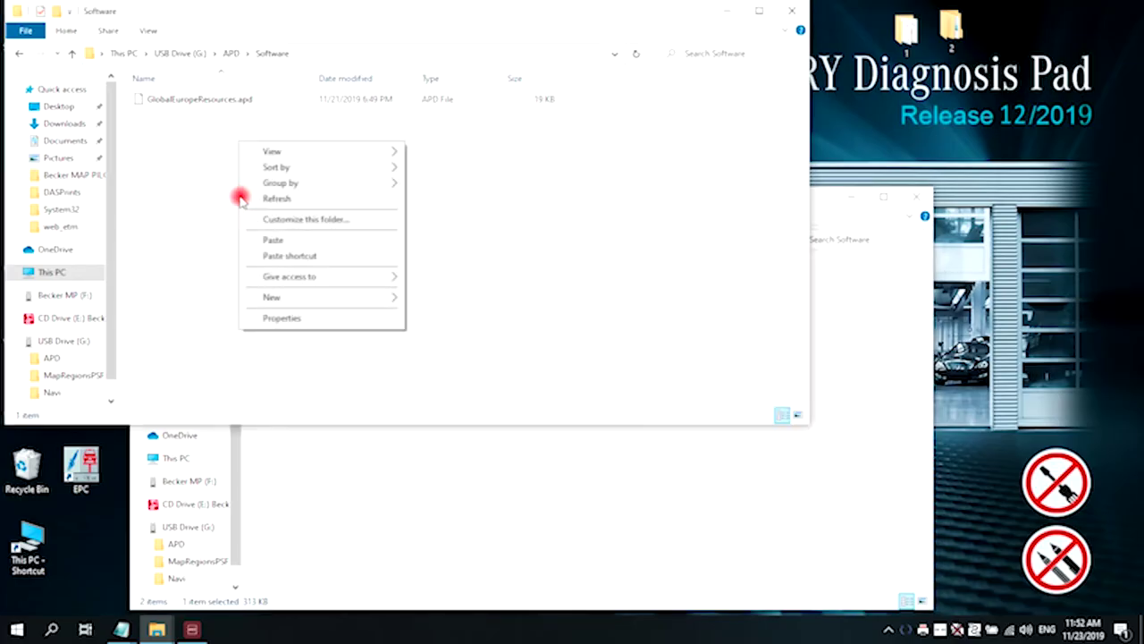
pyautogui.click(274, 241)
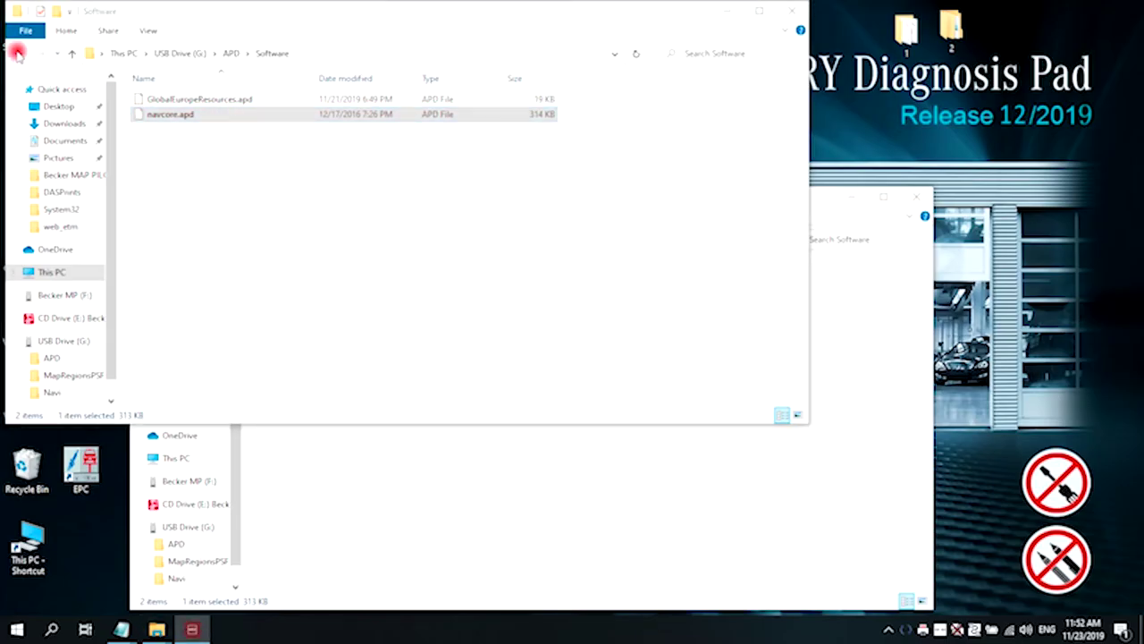
# Permanently delete all nine license files in G:\Navi\licenses.
pyautogui.click(17, 54)
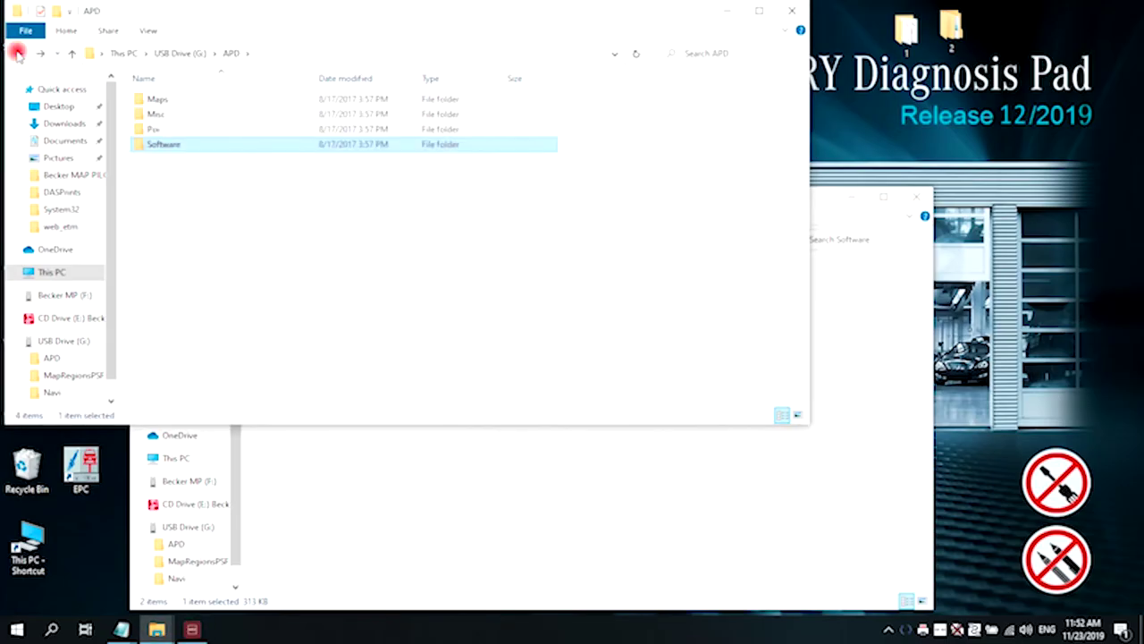
pyautogui.click(17, 53)
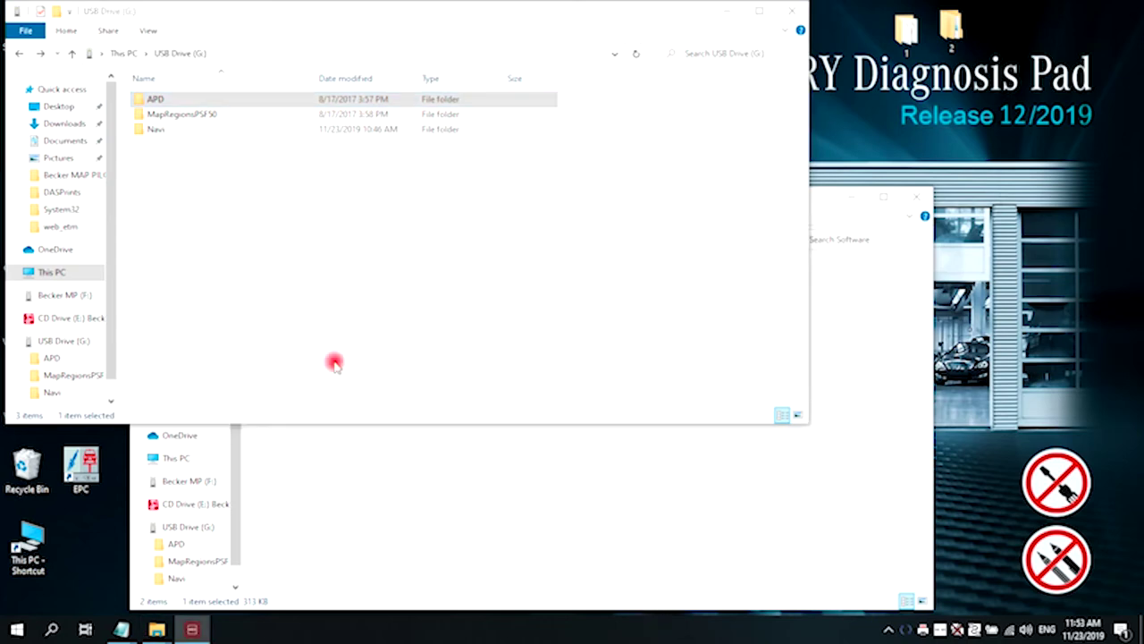
pyautogui.doubleClick(156, 129)
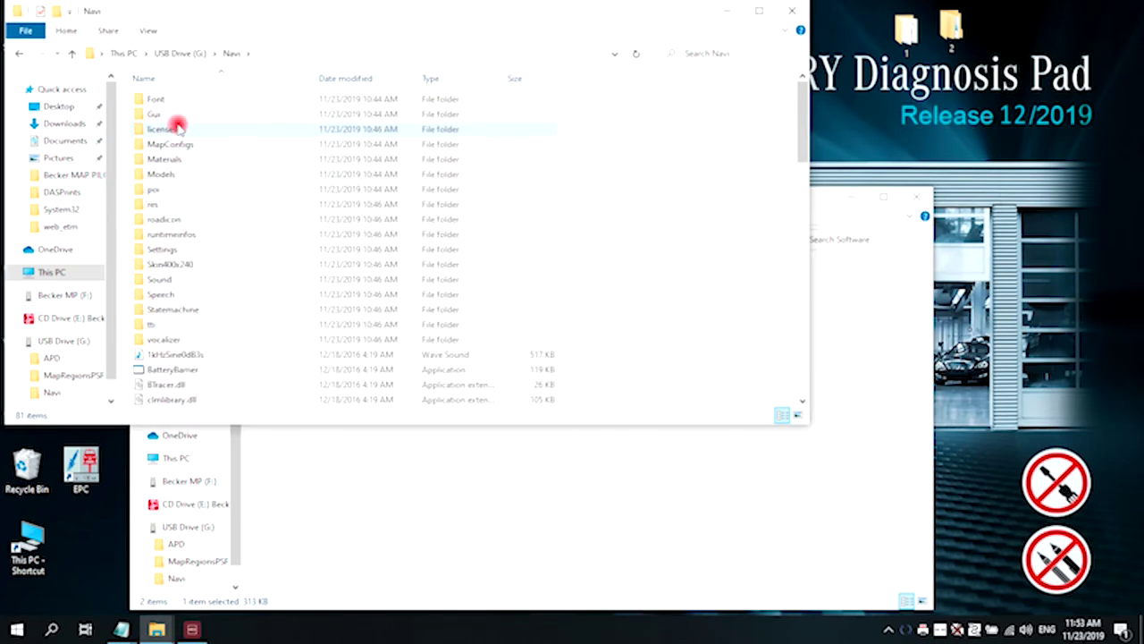
pyautogui.doubleClick(178, 128)
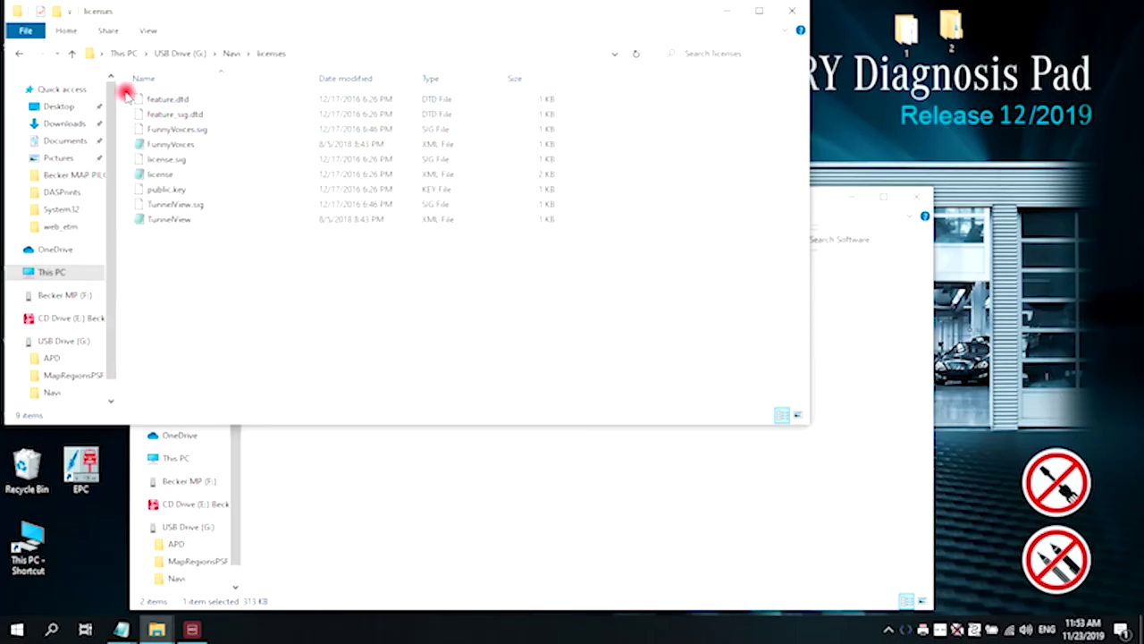
pyautogui.moveTo(127, 93); pyautogui.dragTo(223, 223)
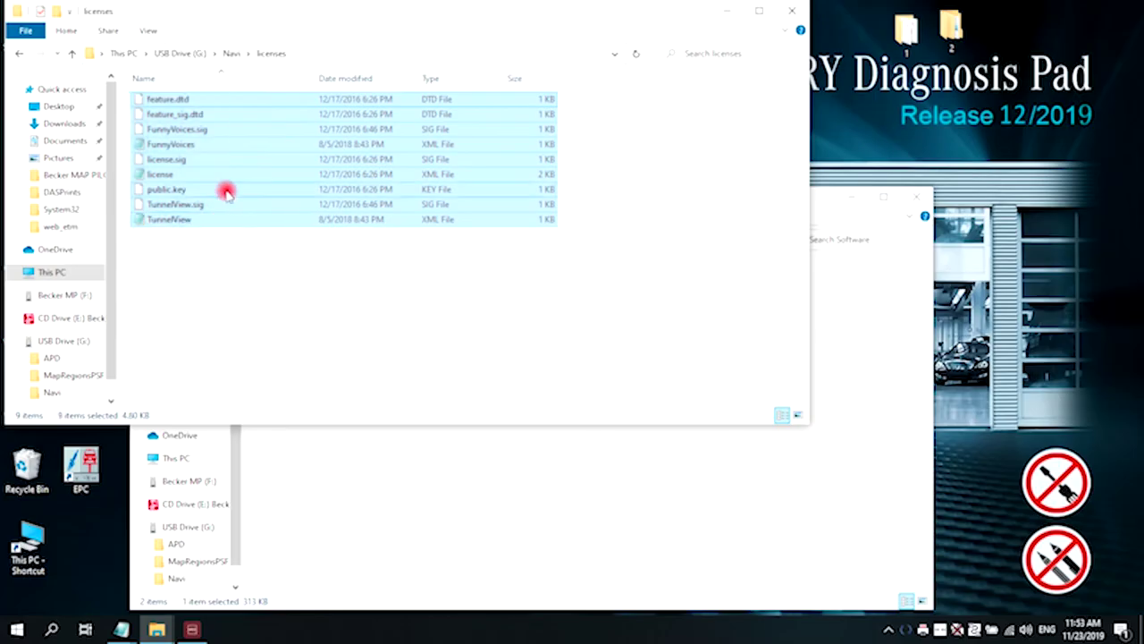
pyautogui.rightClick(487, 187)
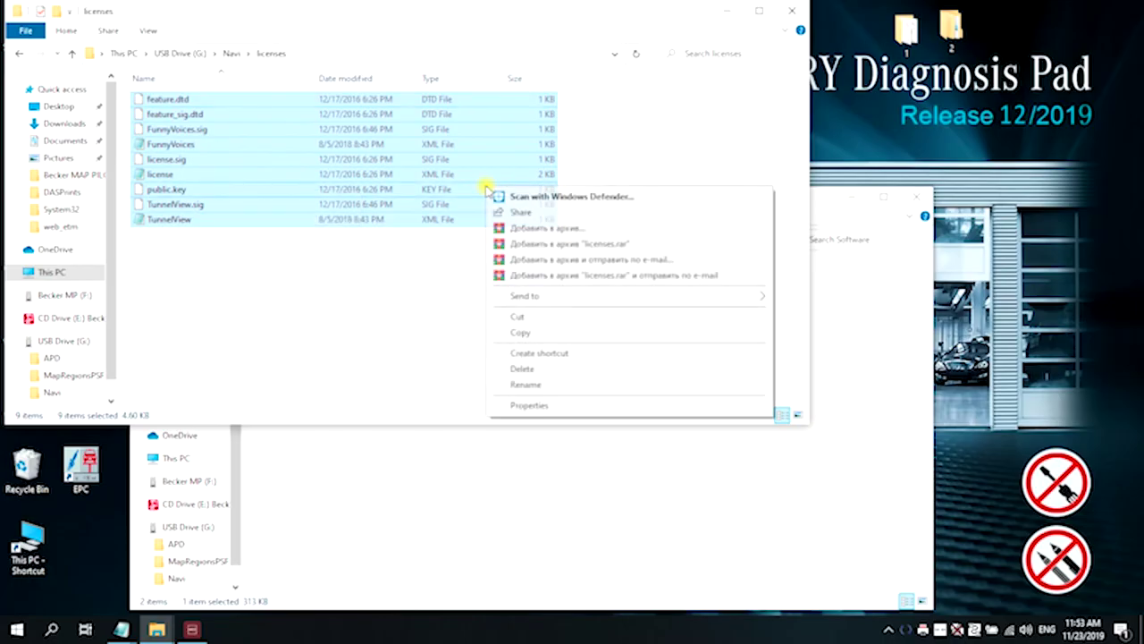
pyautogui.click(521, 369)
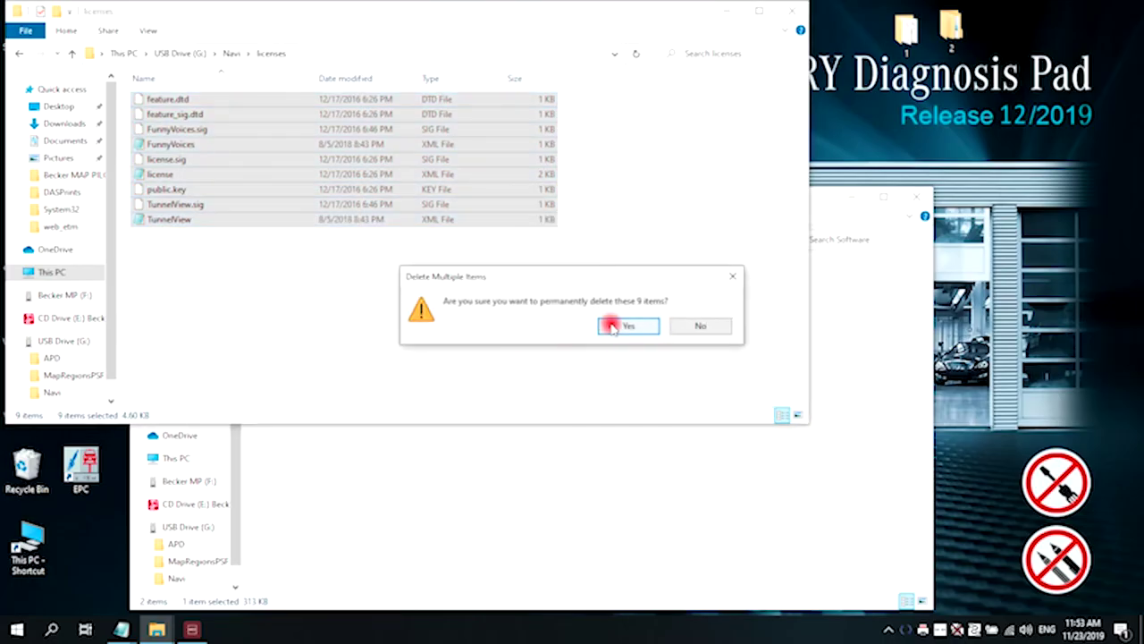
pyautogui.click(614, 327)
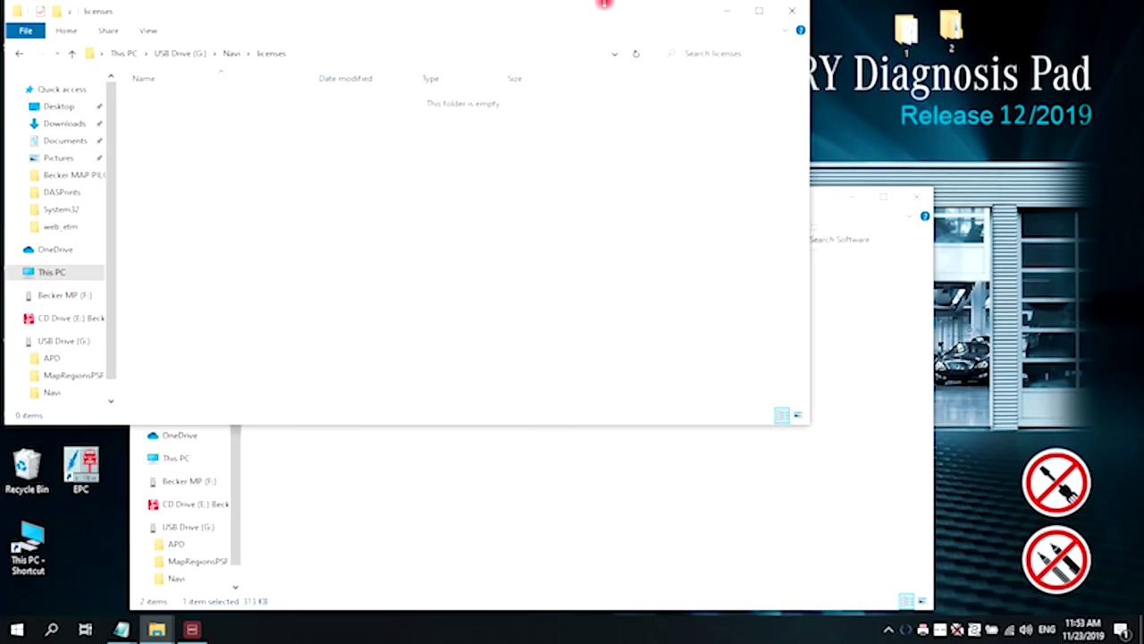
pyautogui.moveTo(589, 15); pyautogui.dragTo(769, 187)
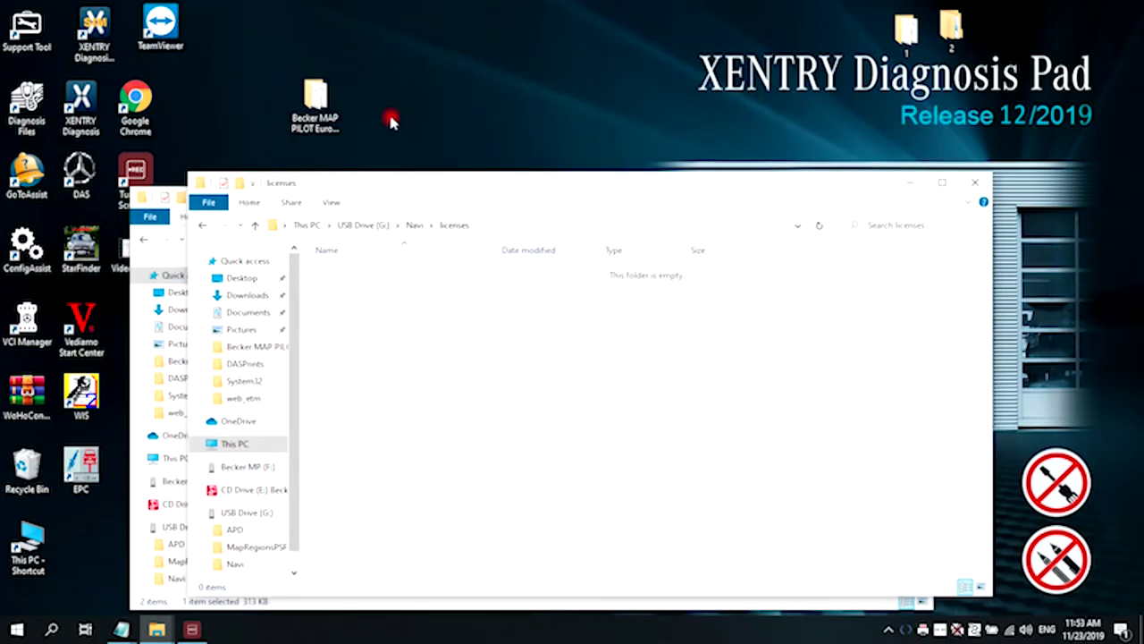
# Copy the nine licence files from the Becker MAP PILOT Europe package's Navi\licenses folder.
pyautogui.doubleClick(318, 106)
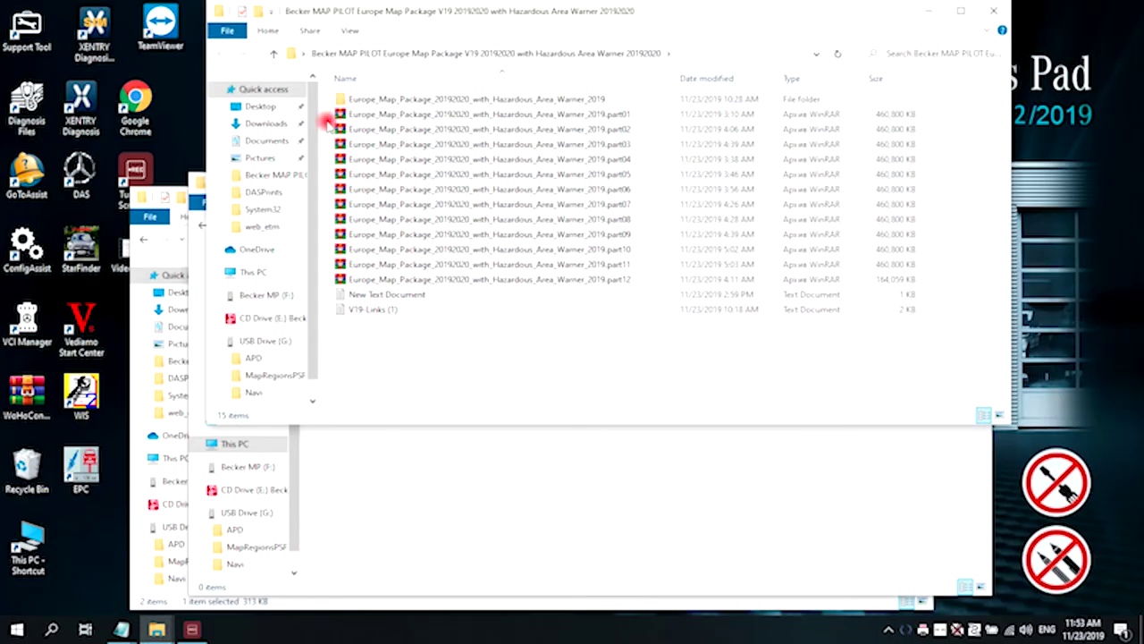
pyautogui.doubleClick(359, 98)
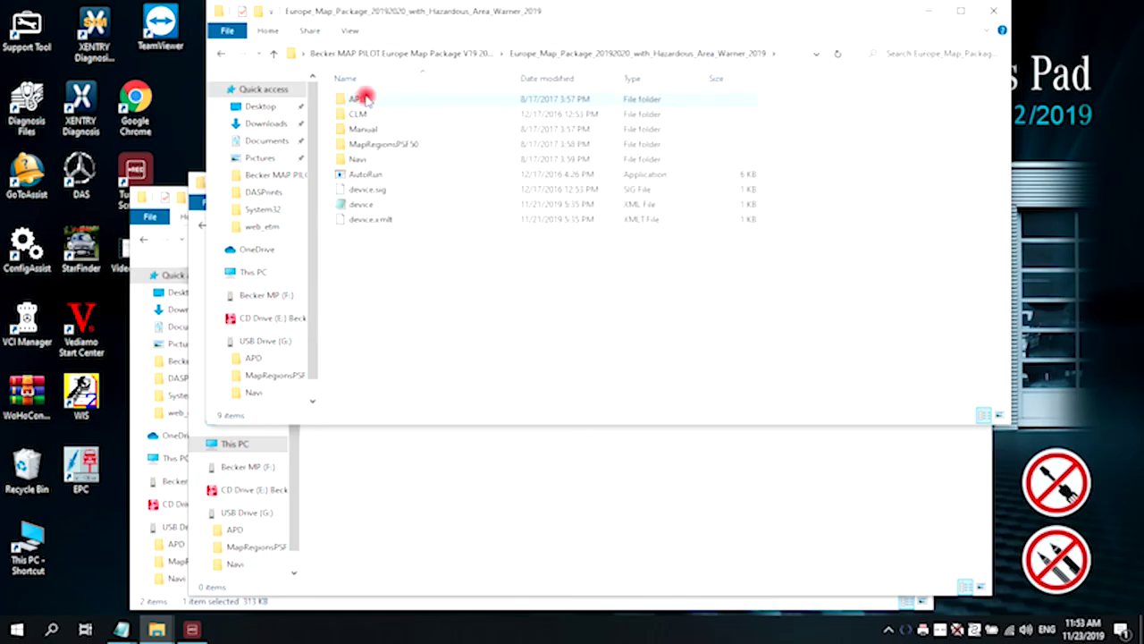
pyautogui.doubleClick(357, 159)
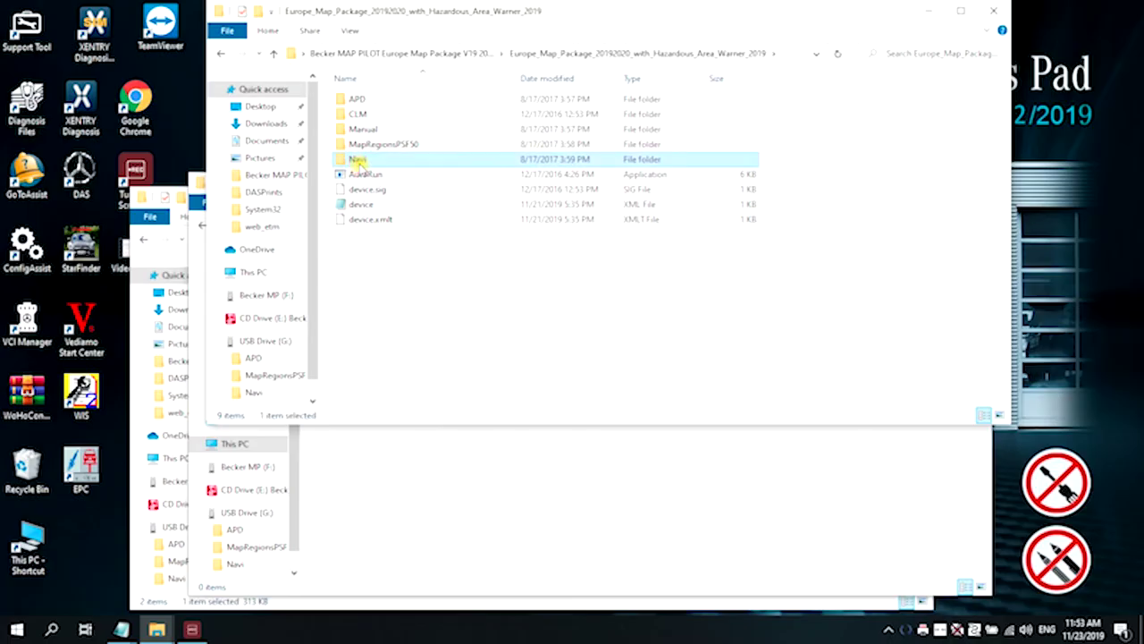
pyautogui.doubleClick(383, 129)
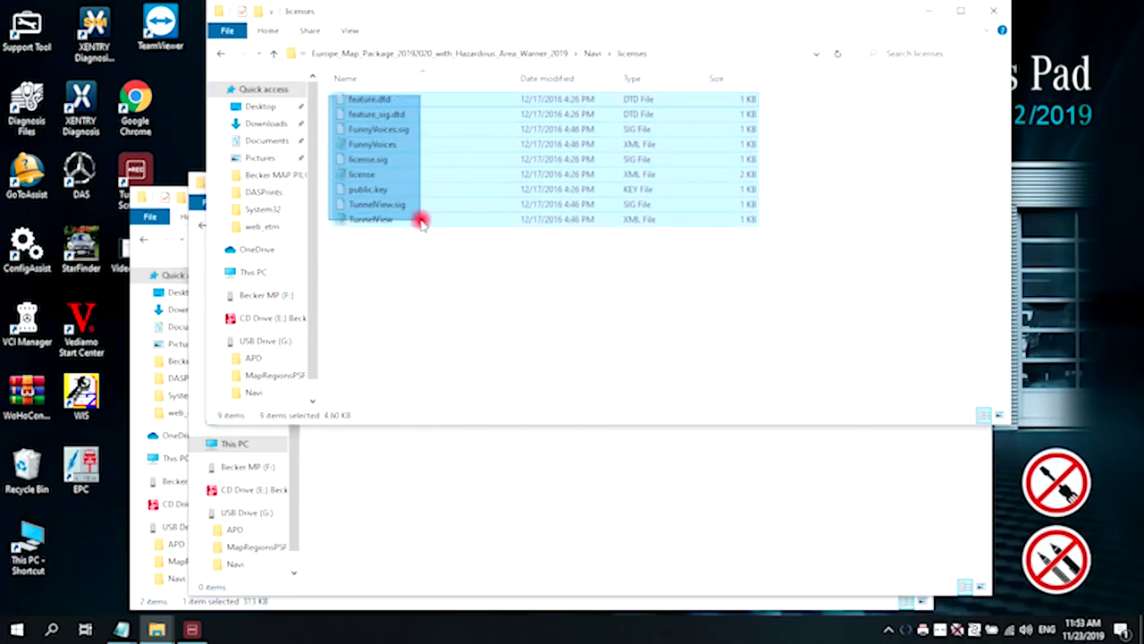
pyautogui.moveTo(329, 99); pyautogui.dragTo(421, 223)
pyautogui.rightClick(407, 175)
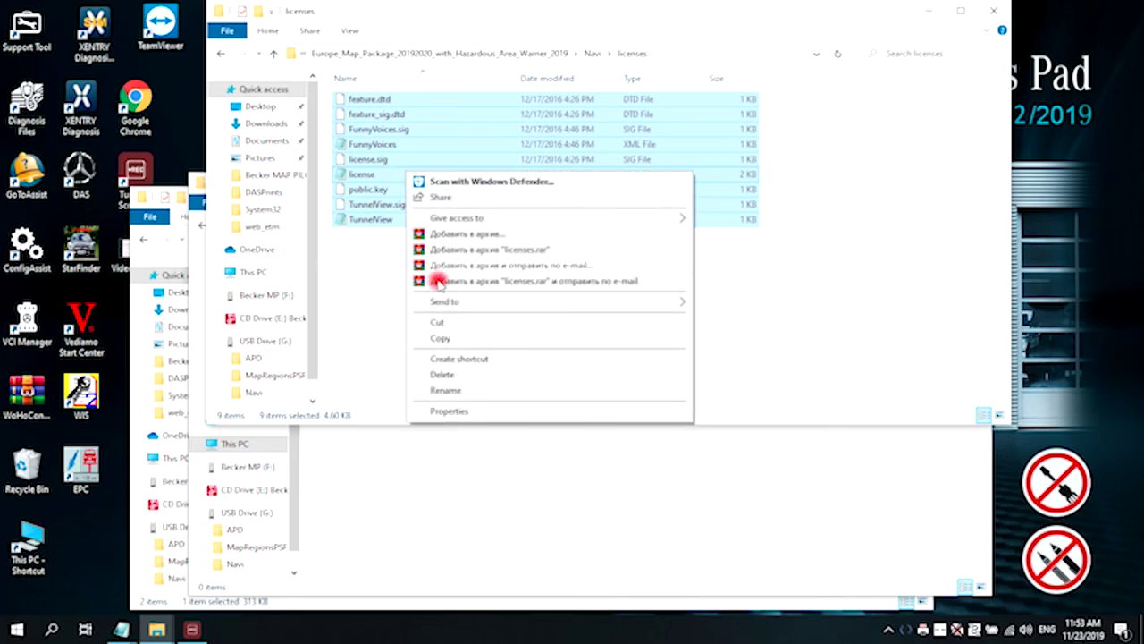
pyautogui.click(444, 338)
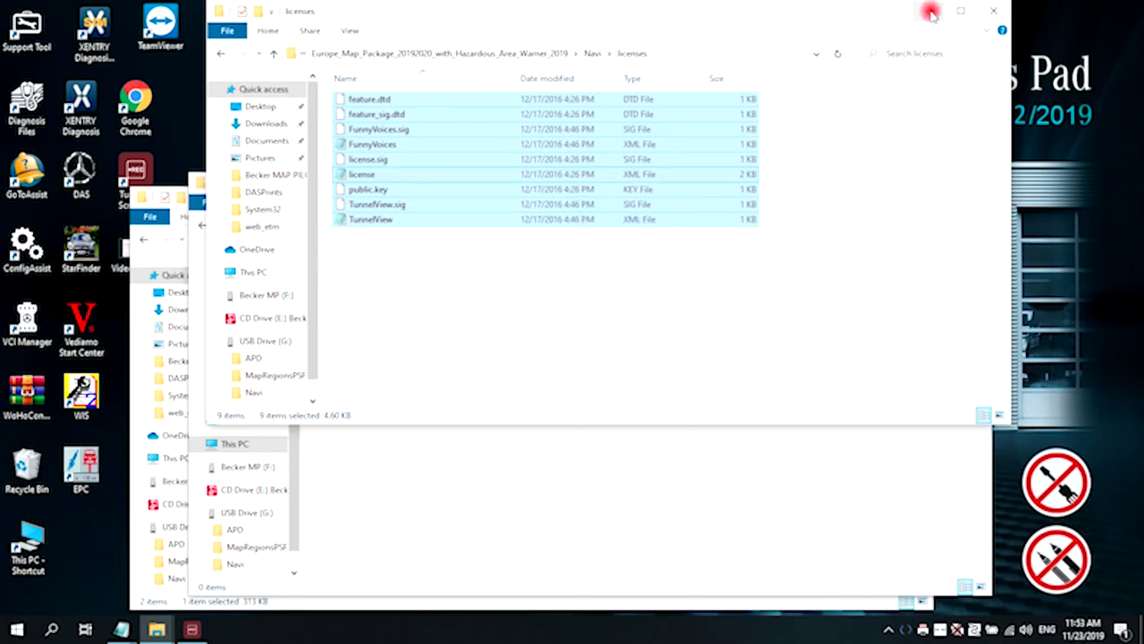
# Paste the licence files into G:\Navi\licenses and close the Explorer folder windows.
pyautogui.click(999, 11)
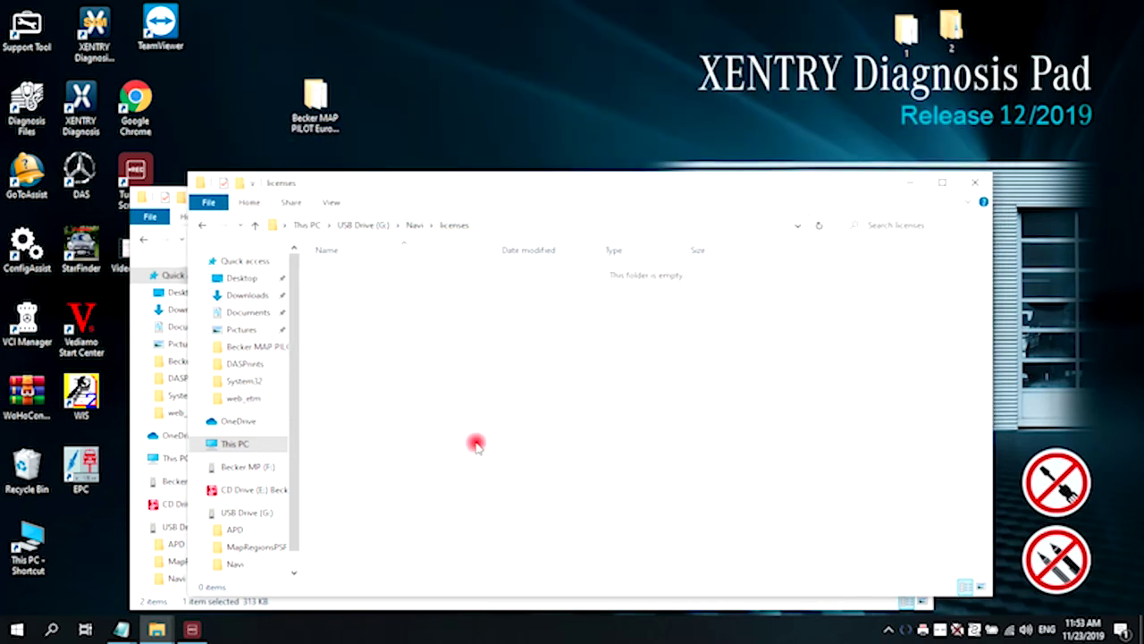
pyautogui.rightClick(487, 358)
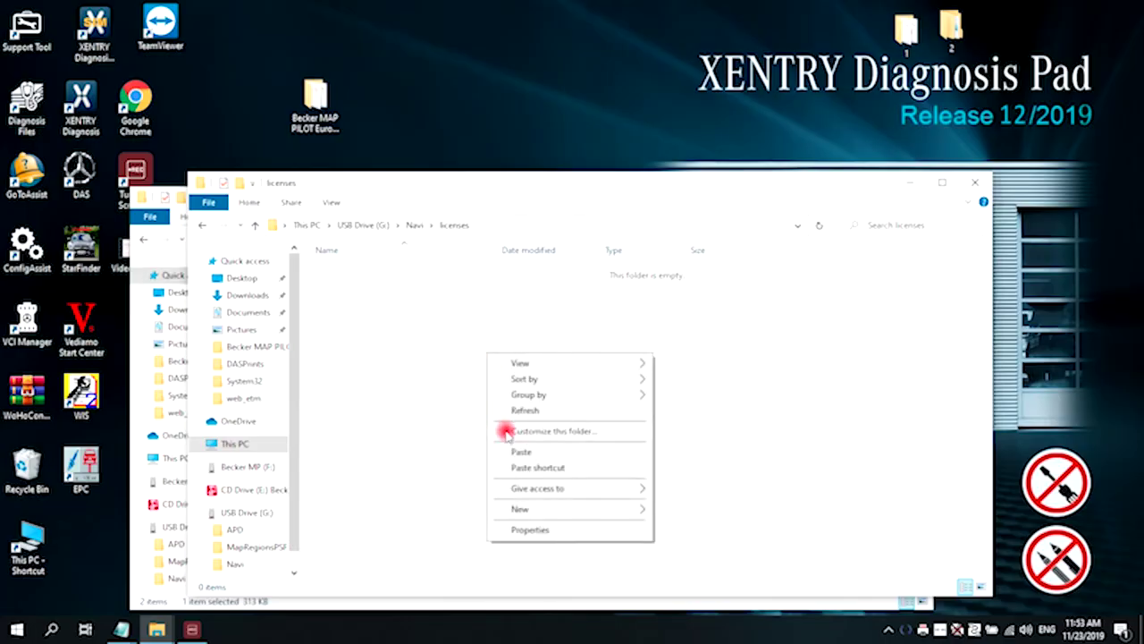
pyautogui.click(519, 453)
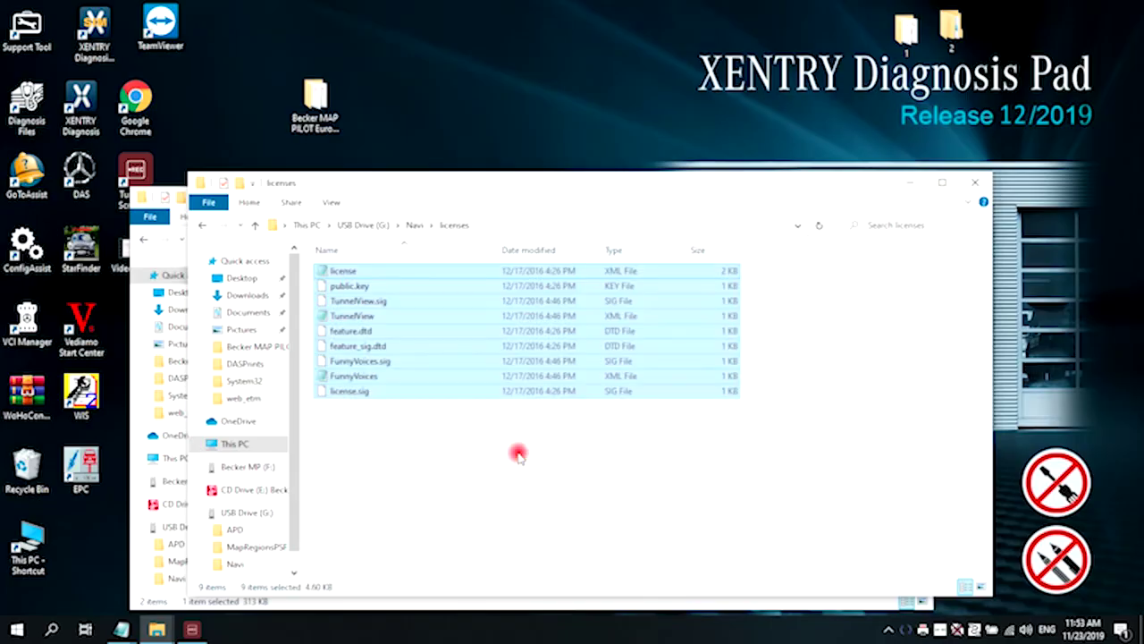
pyautogui.click(978, 185)
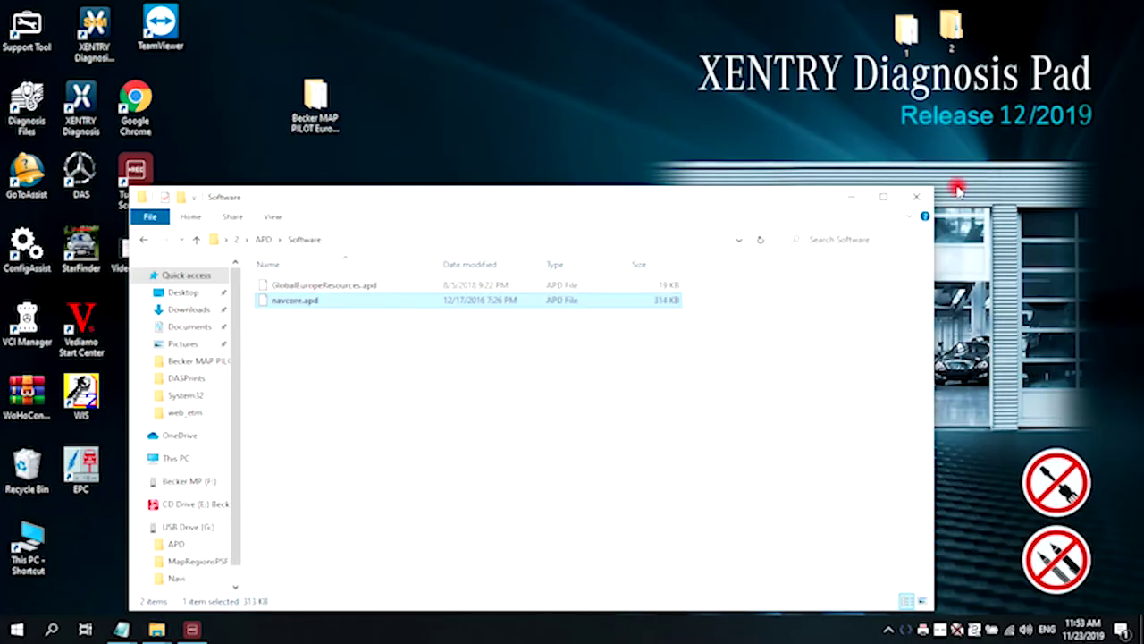
pyautogui.click(914, 202)
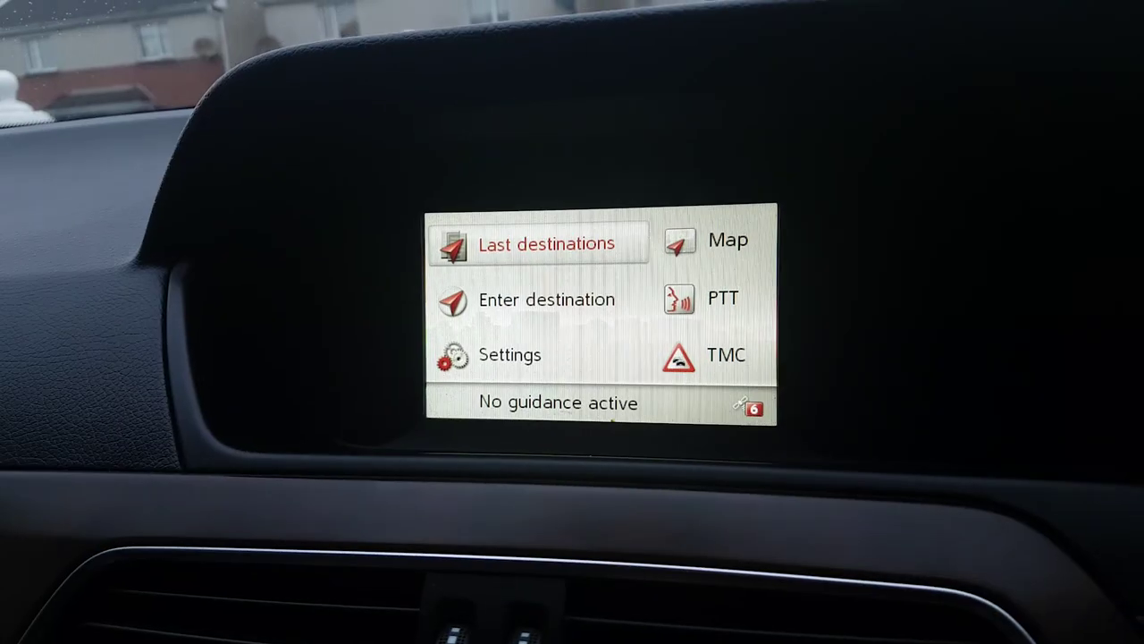
# Check the map data versions under Settings > System settings > Information, showing NAVTEQ 2018/Q4.
pyautogui.press('Down')
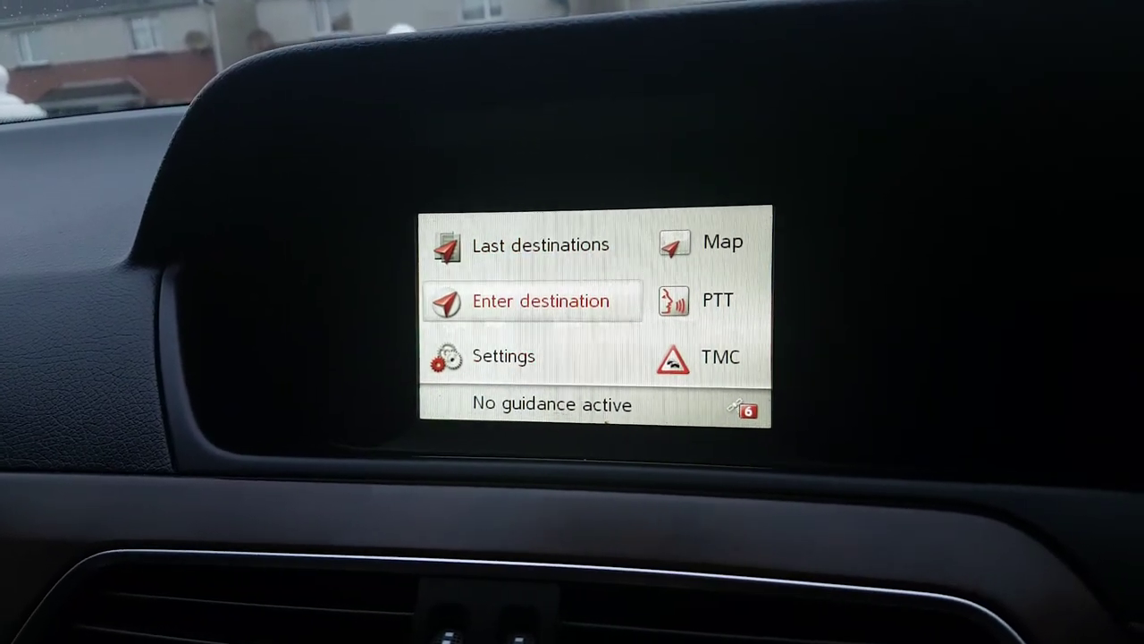
pyautogui.press('Down')
pyautogui.press('Return')
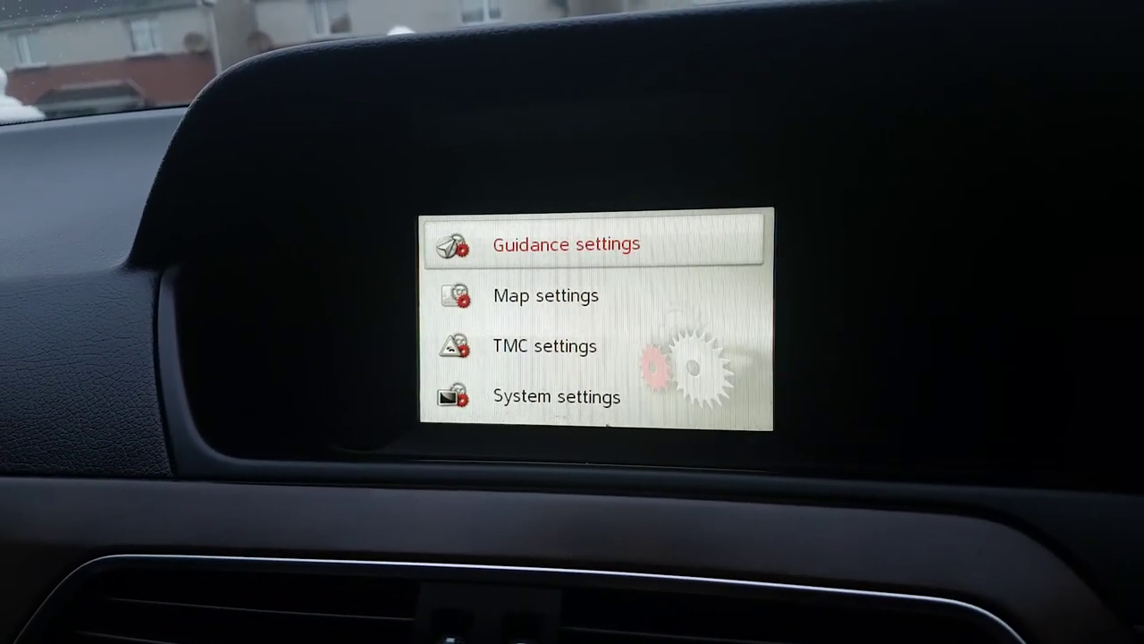
pyautogui.press('Down')
pyautogui.press('Down')
pyautogui.press('Down')
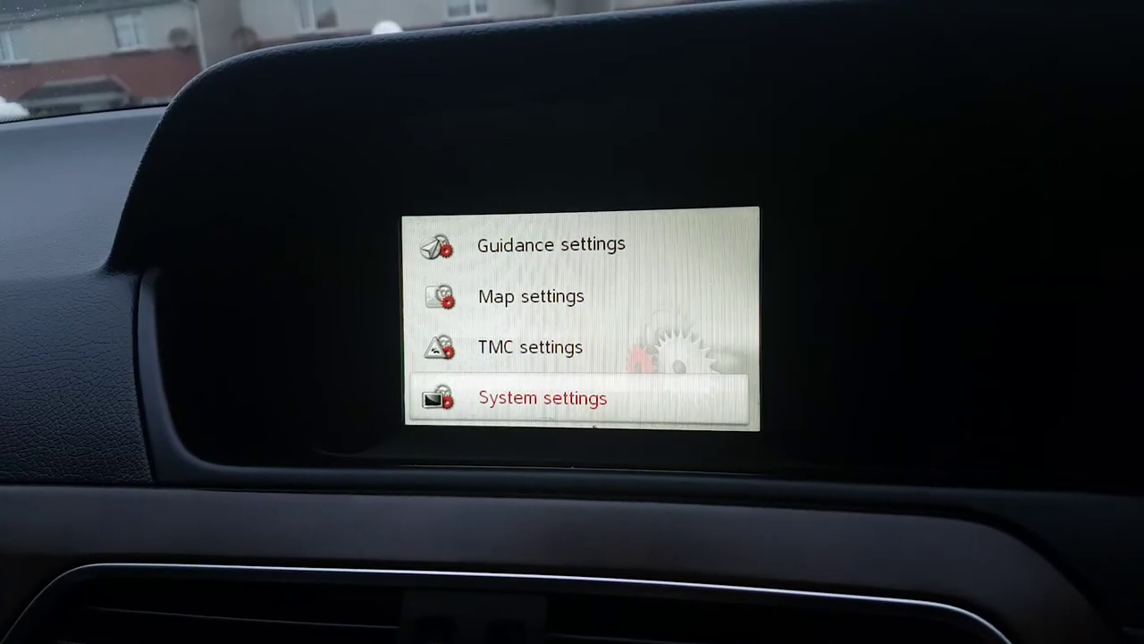
pyautogui.press('Return')
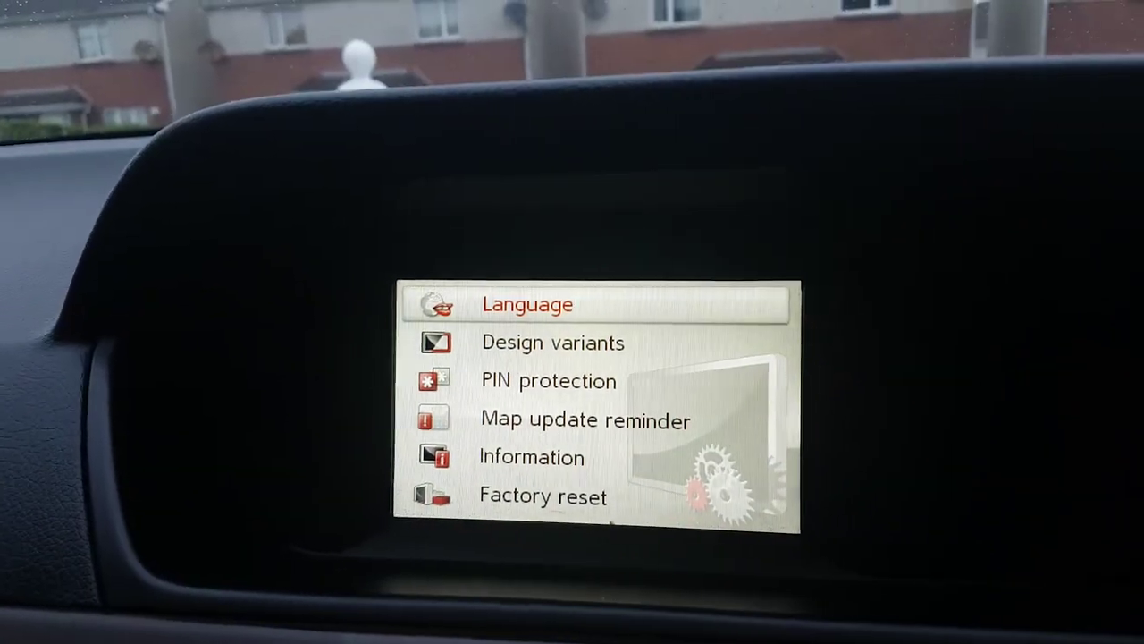
pyautogui.press('Down')
pyautogui.press('Down')
pyautogui.press('Down')
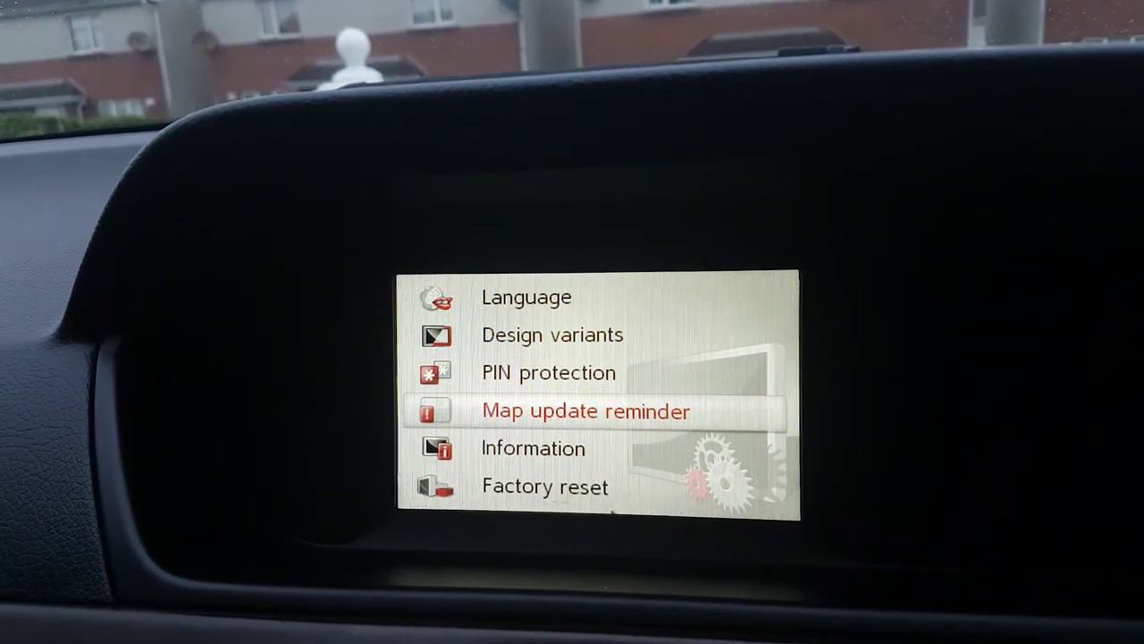
pyautogui.press('Down')
pyautogui.press('Return')
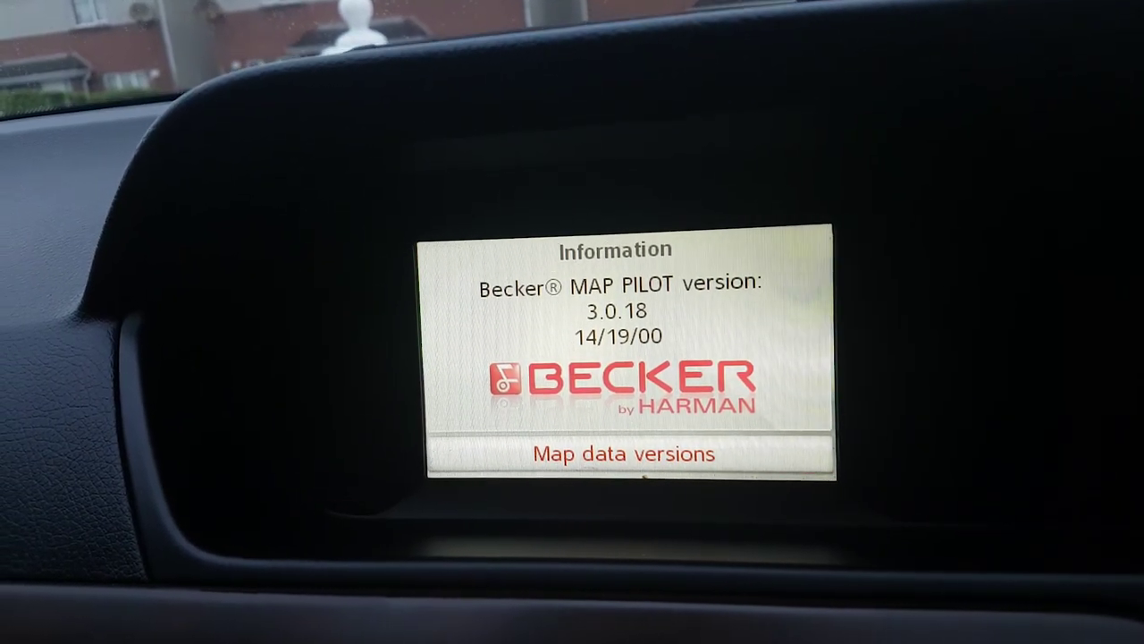
pyautogui.press('Down')
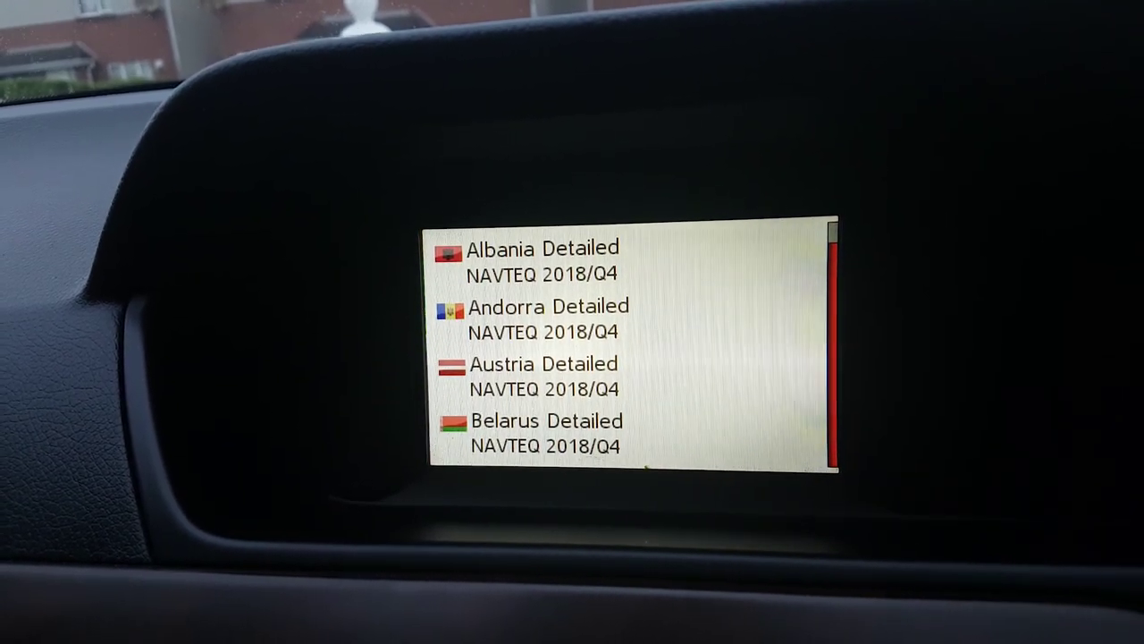
# Back out to the main menu and load the map around Cullenwood.
pyautogui.press('Escape')
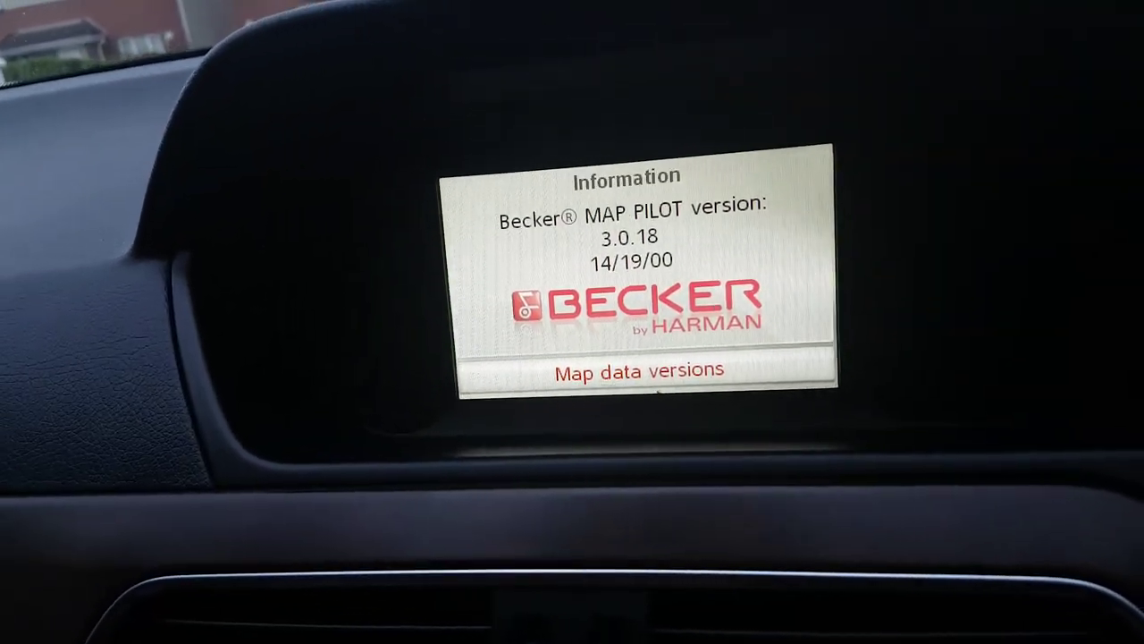
pyautogui.press('Escape')
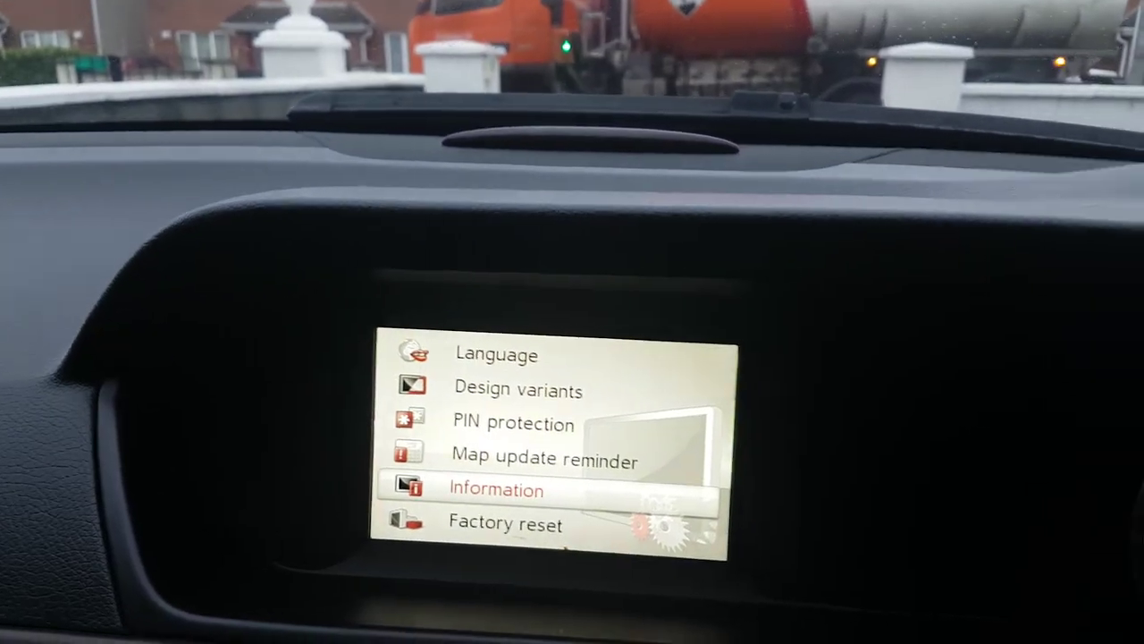
pyautogui.press('Escape')
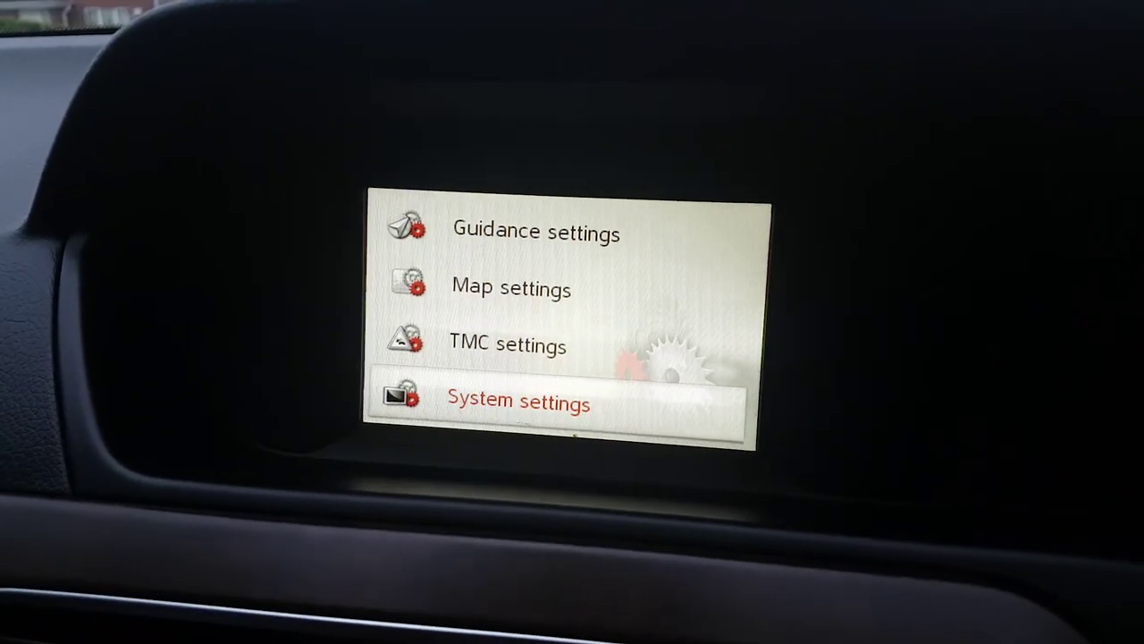
pyautogui.press('Escape')
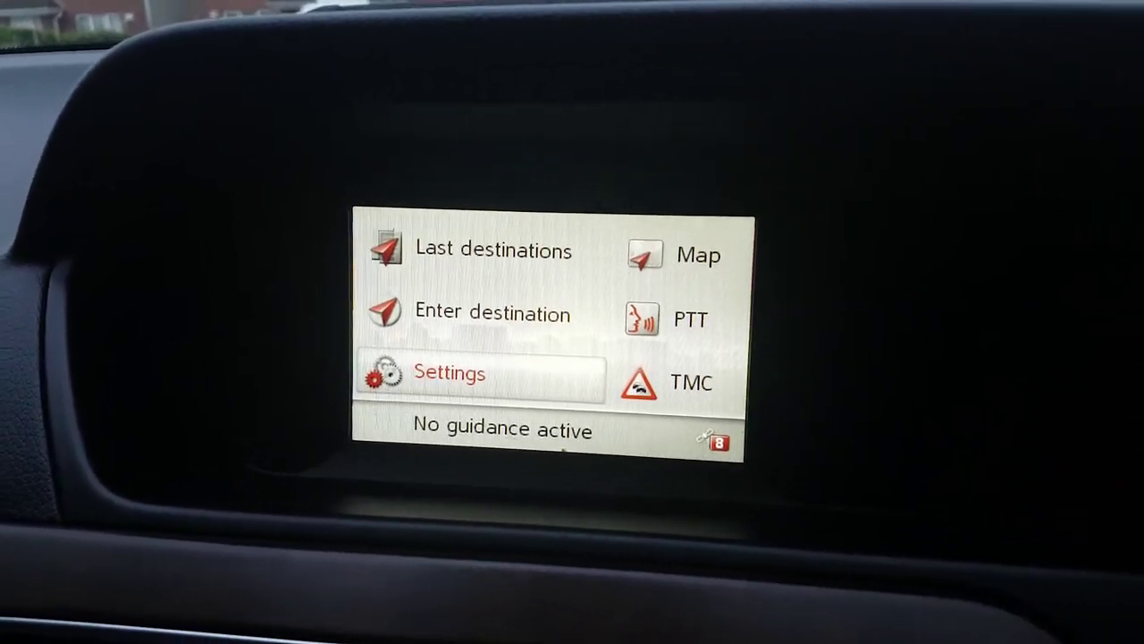
pyautogui.press('Escape')
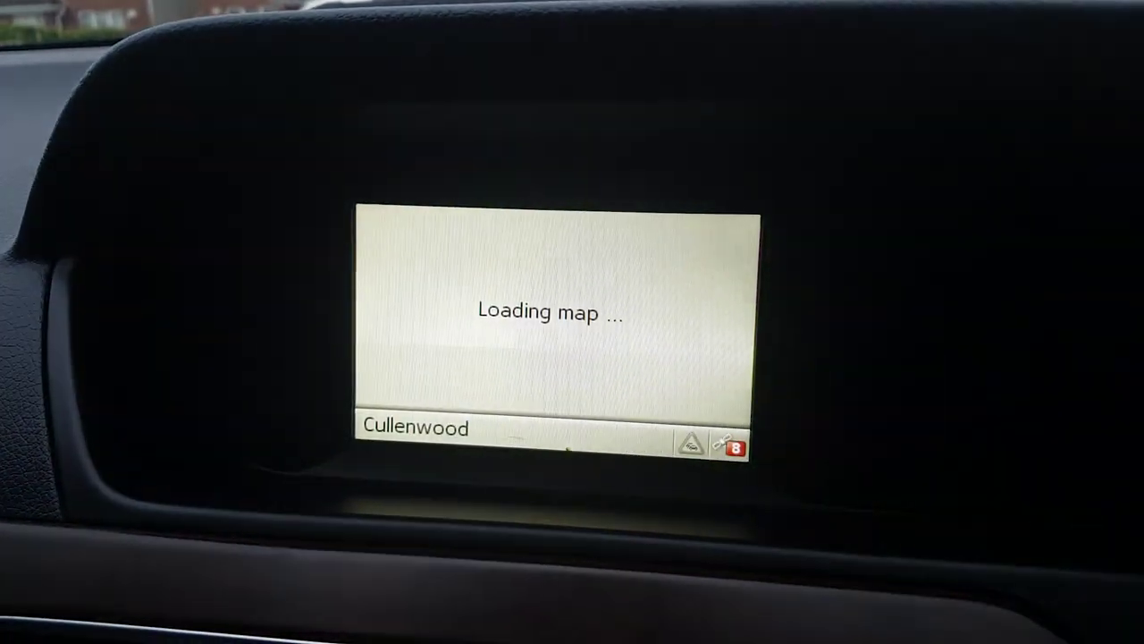